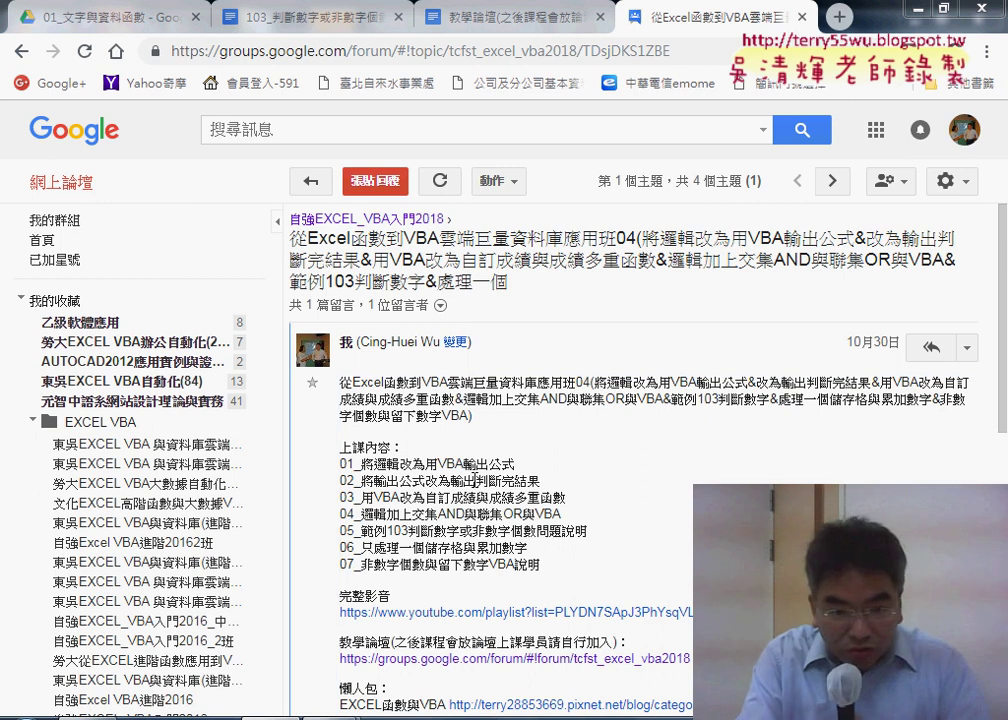
# - Review the course post's outline item 01 and item 05's example 103 non-digit count title
pyautogui.click(371, 452)
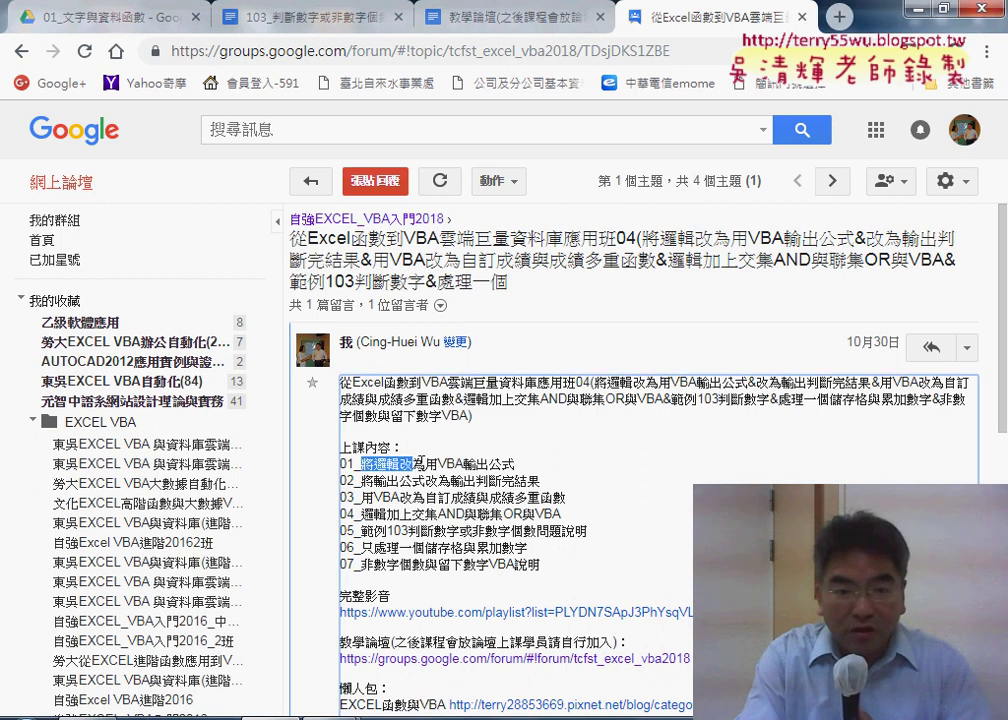
pyautogui.moveTo(438, 464); pyautogui.dragTo(493, 466)
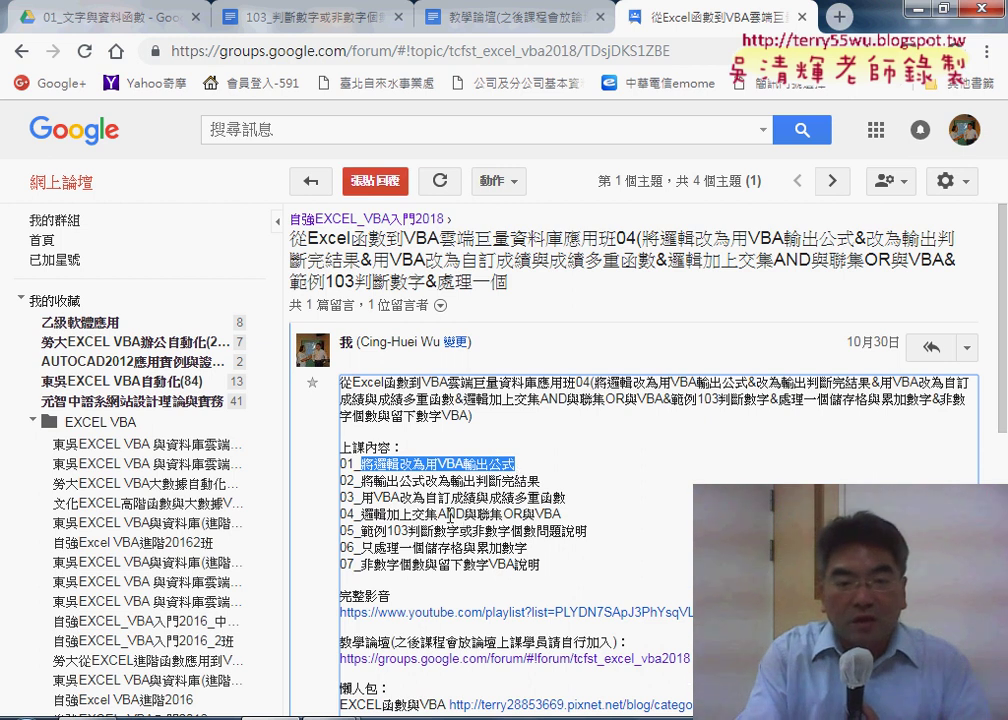
pyautogui.moveTo(361, 531); pyautogui.dragTo(408, 531)
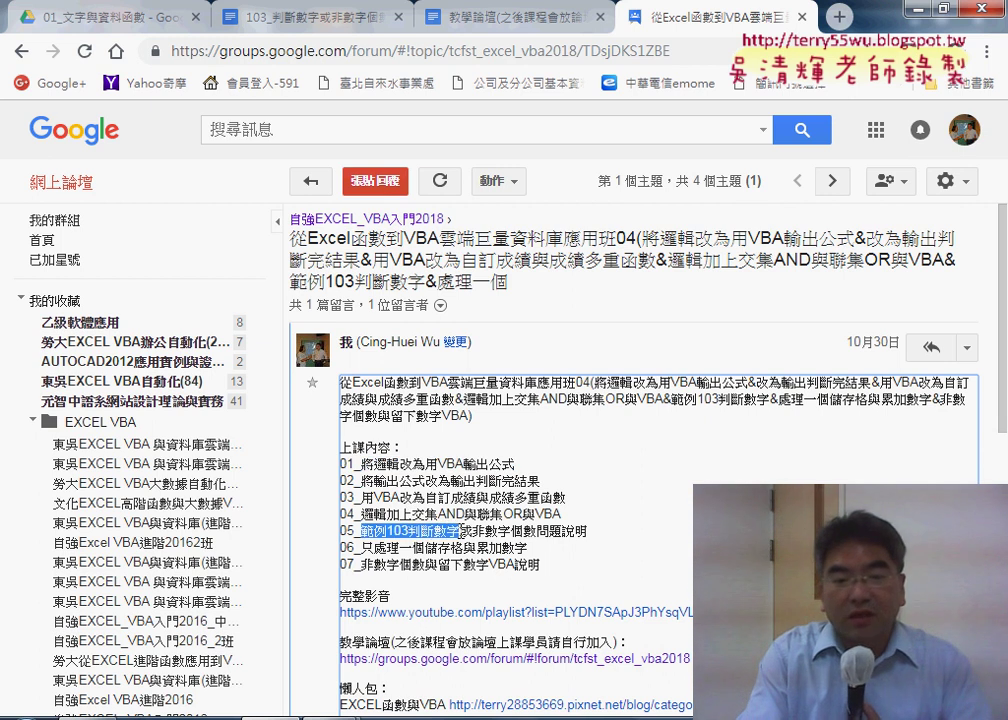
pyautogui.moveTo(472, 531); pyautogui.dragTo(497, 531)
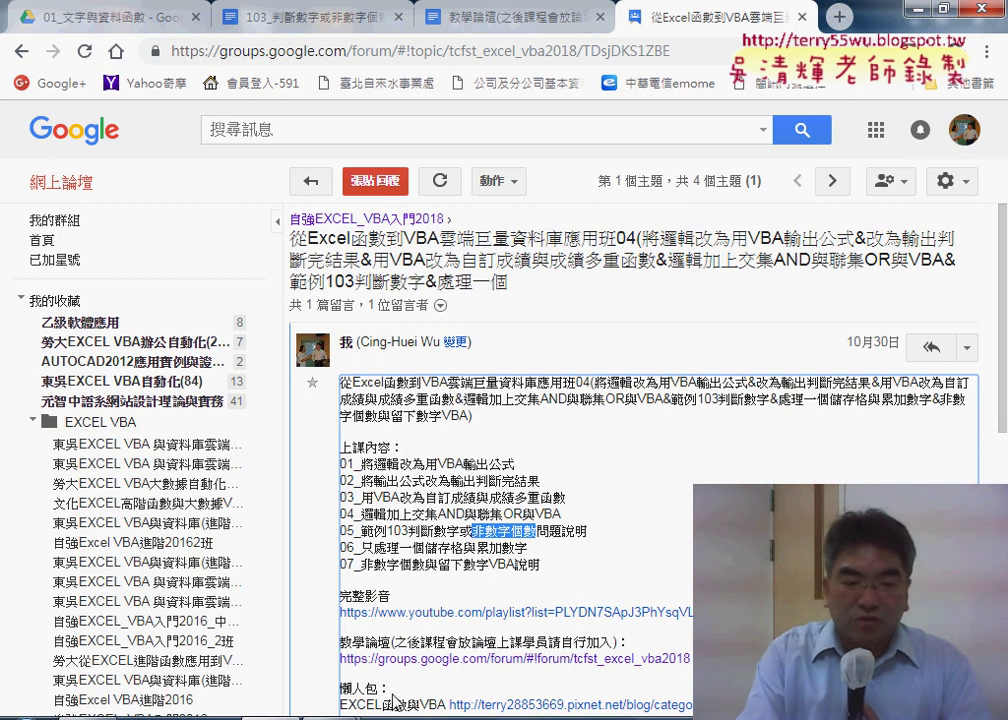
pyautogui.click(330, 716)
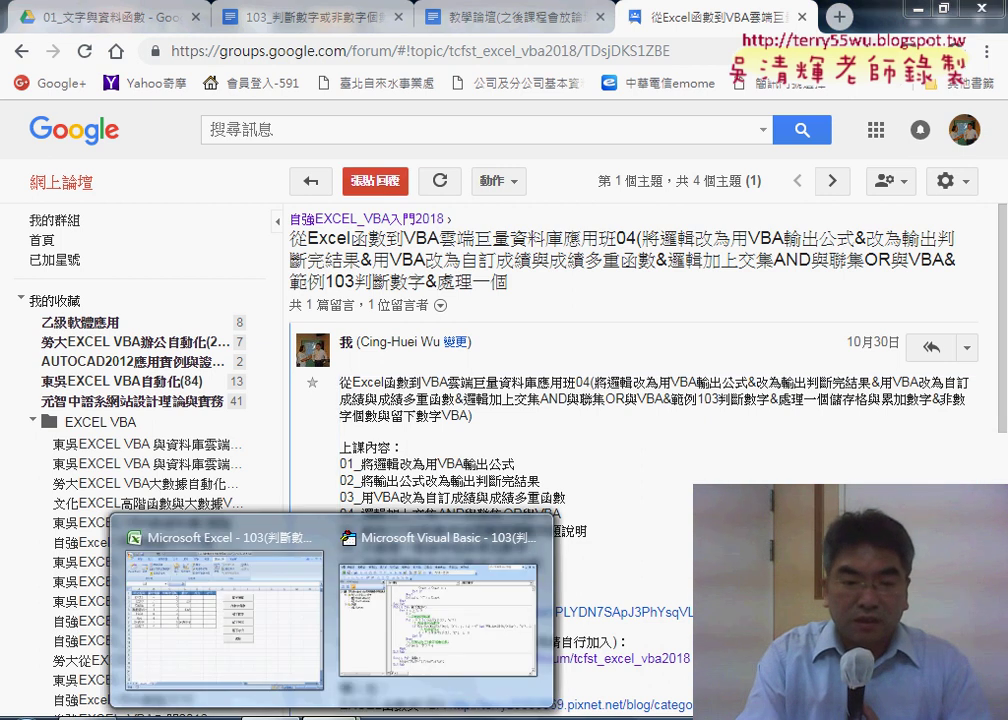
# - Clear the 103 workbook's previous results and highlight source column A and count columns B–C
pyautogui.click(297, 640)
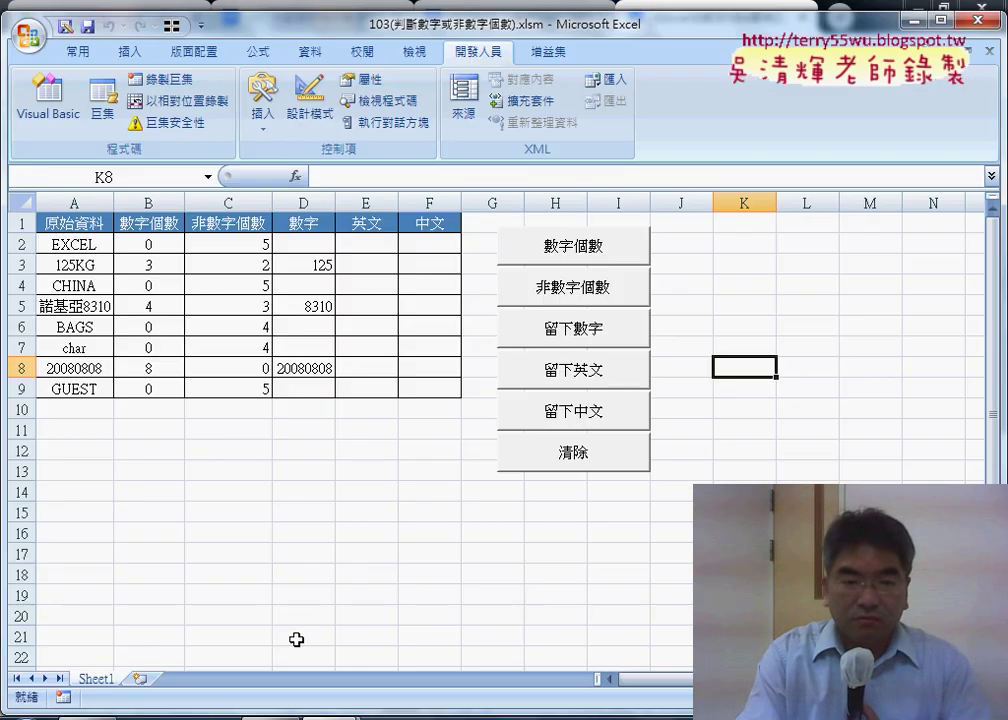
pyautogui.click(573, 466)
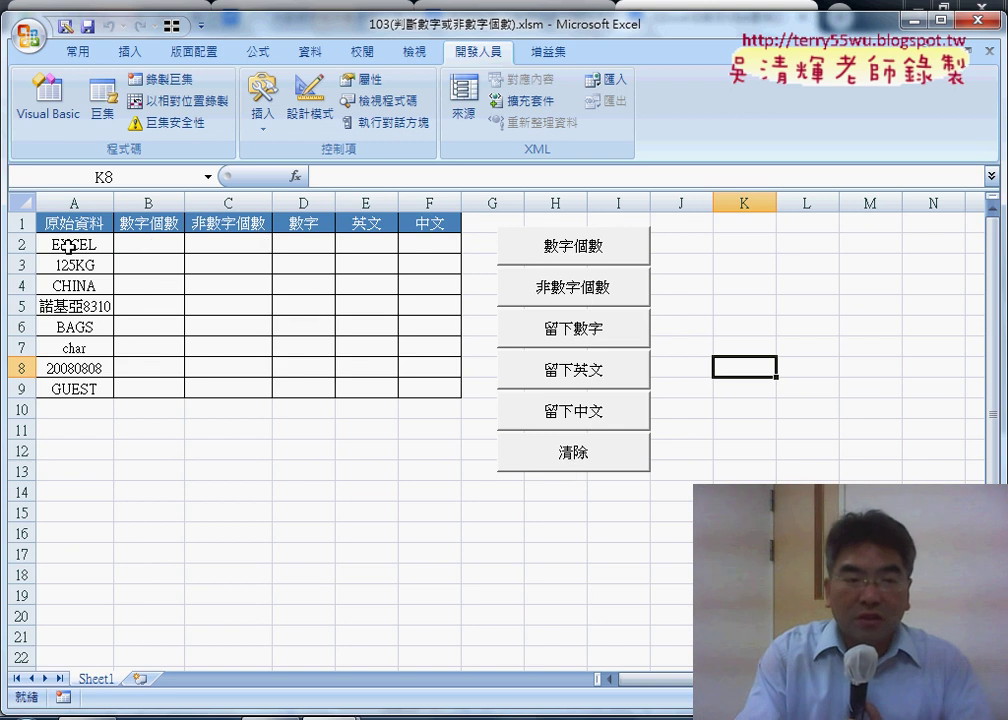
pyautogui.click(73, 203)
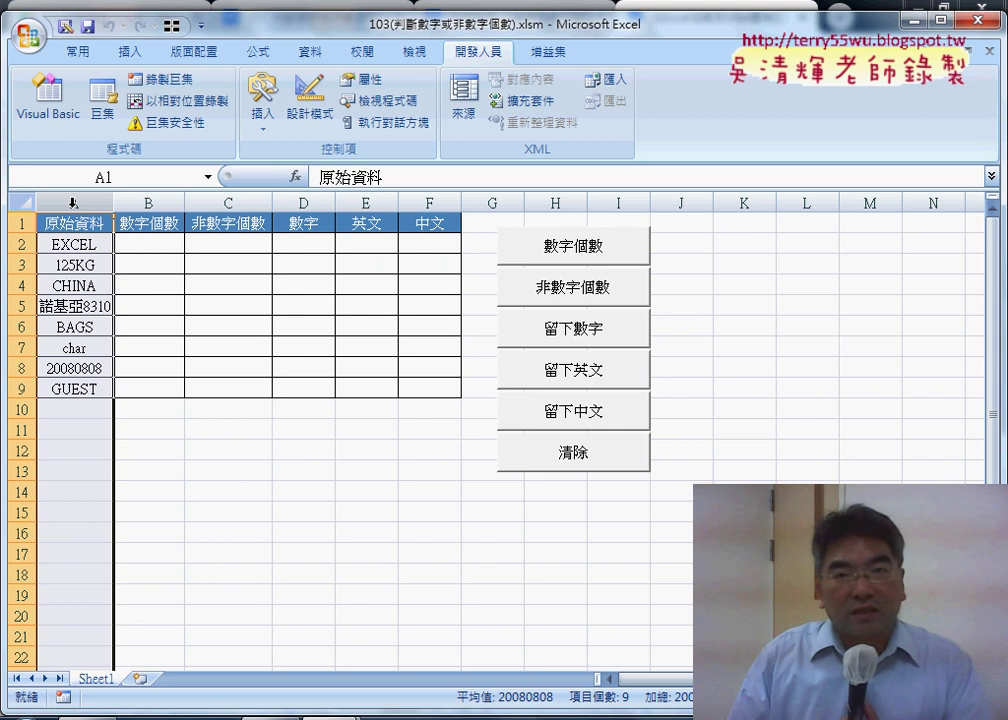
pyautogui.moveTo(145, 203); pyautogui.dragTo(216, 203)
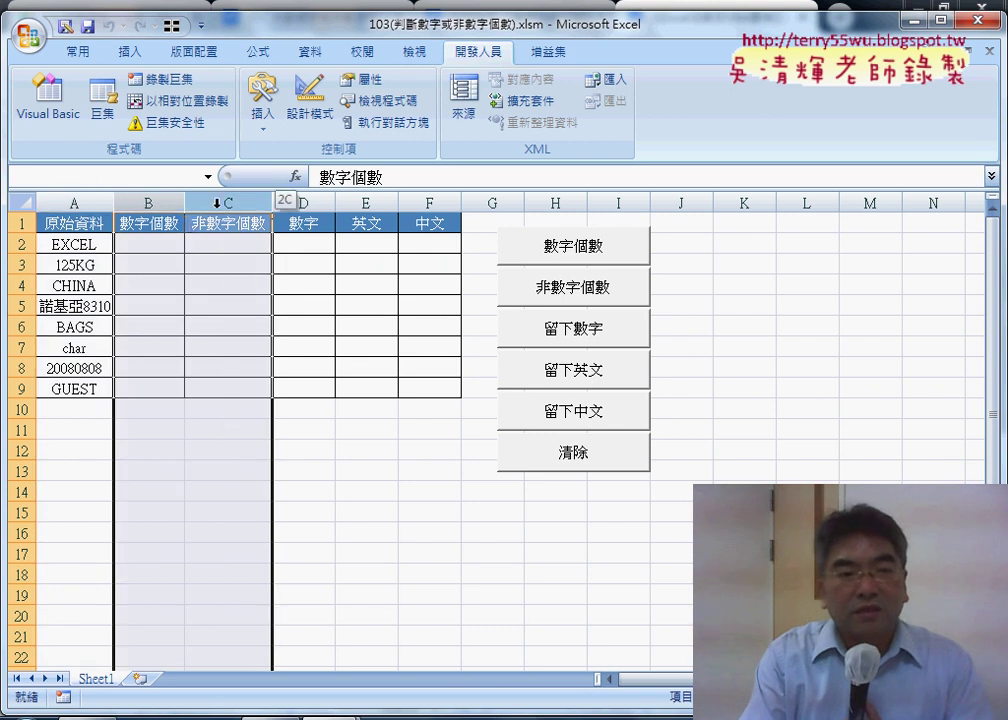
# - Point out headers 數字個數 and 非數字個數, then cells A2 (EXCEL), B2 and C2
pyautogui.click(150, 224)
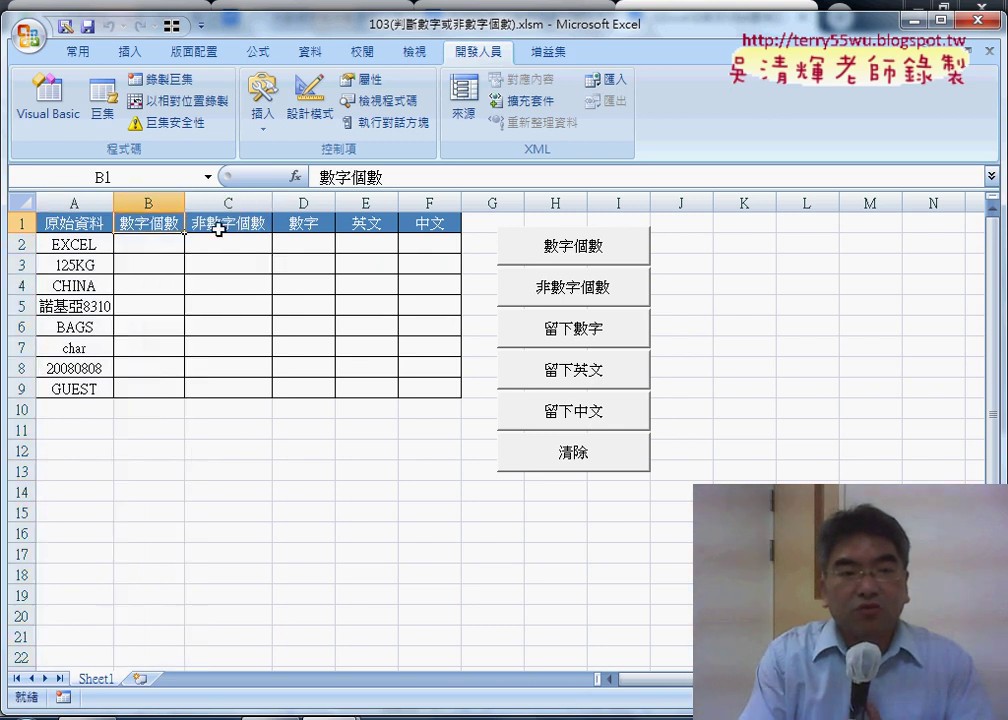
pyautogui.click(219, 228)
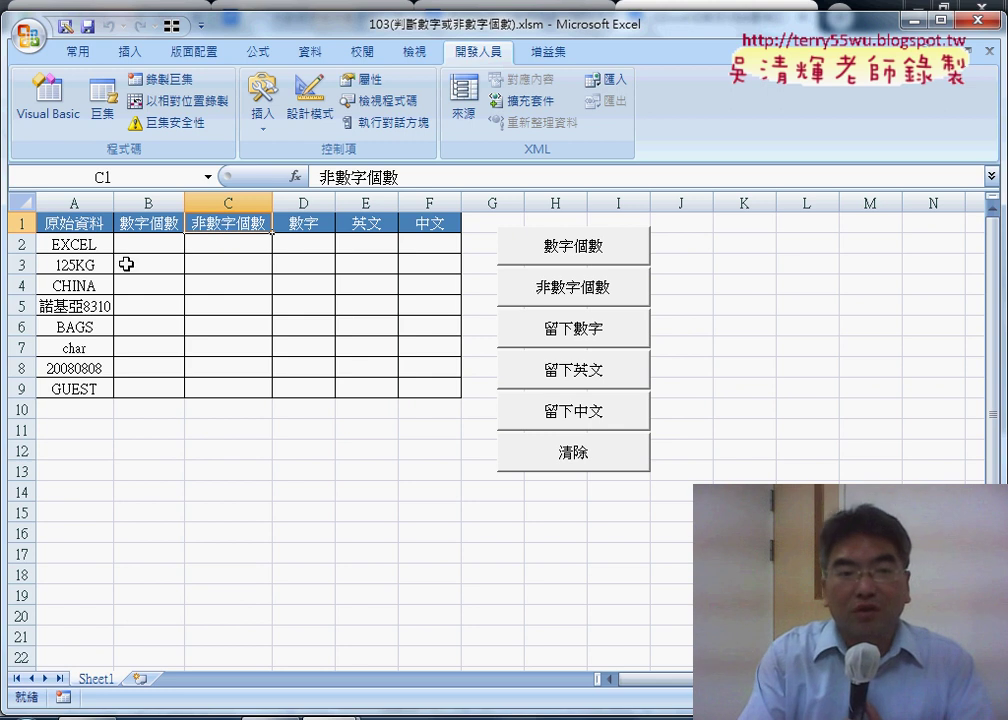
pyautogui.click(62, 249)
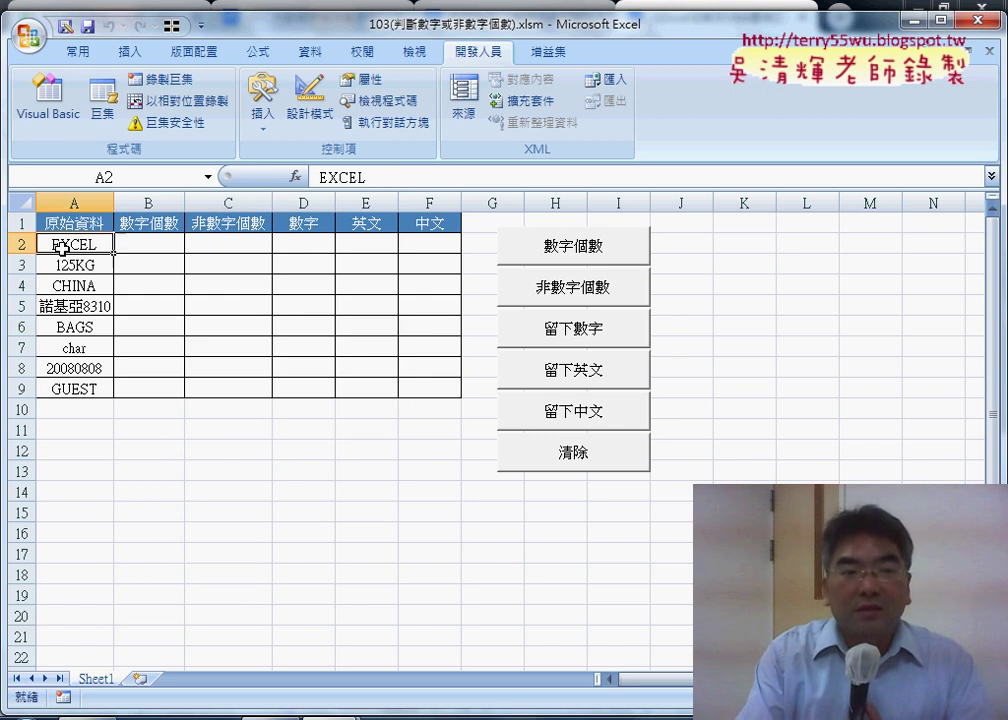
pyautogui.click(154, 247)
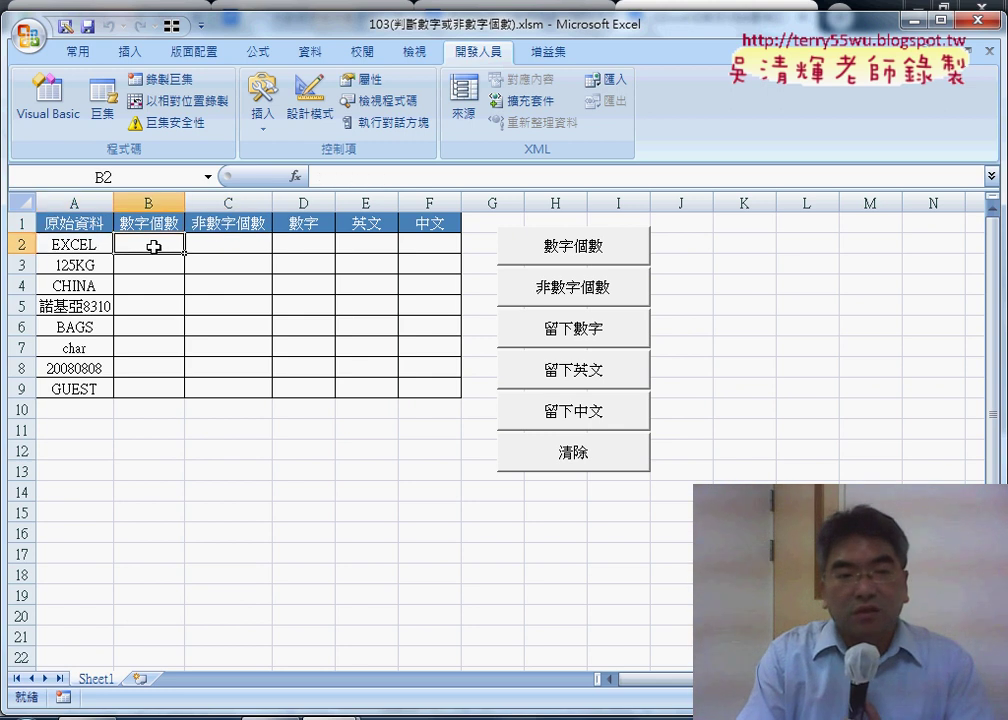
pyautogui.click(222, 247)
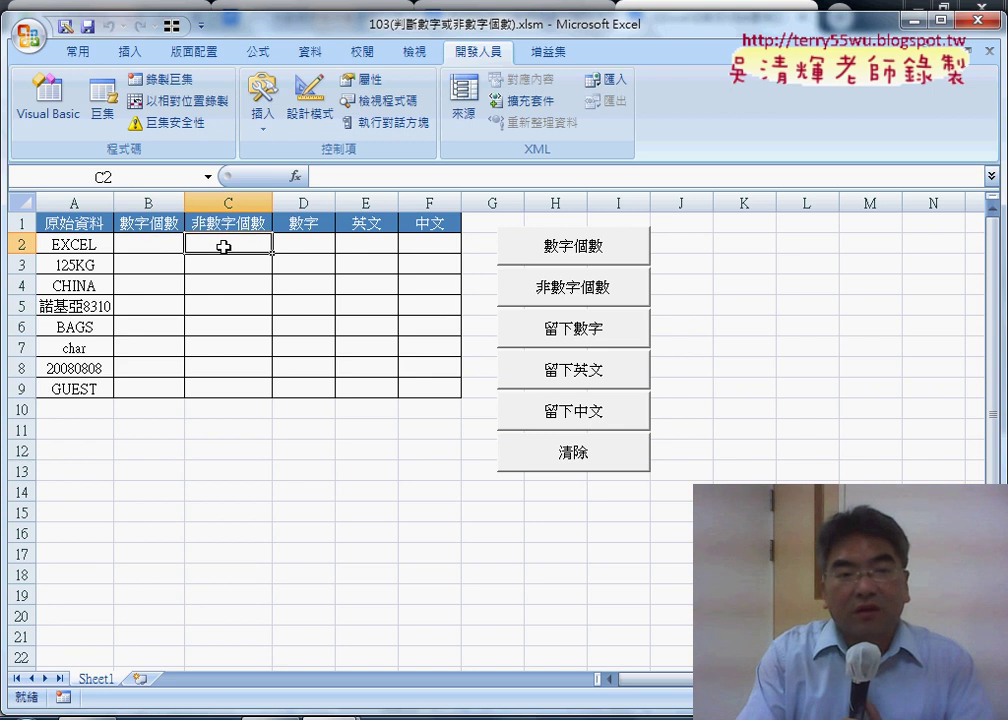
pyautogui.click(83, 247)
# - Annotate the EXCEL string's first letter with a handwritten 'Asc' note, then clear the annotations
pyautogui.click(128, 246)
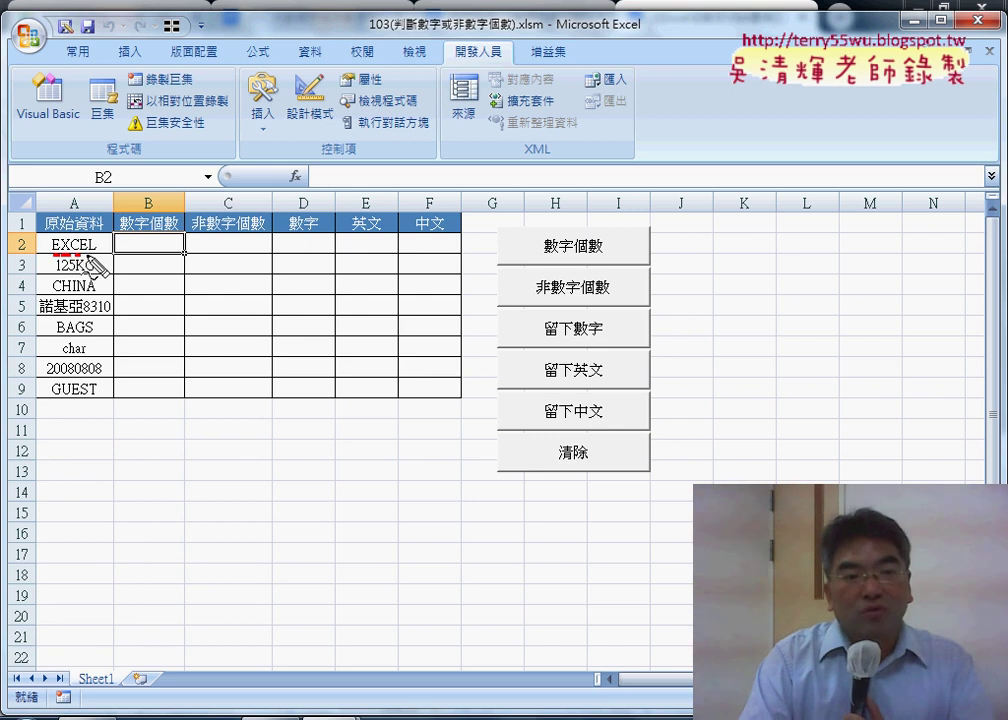
pyautogui.moveTo(48, 256); pyautogui.dragTo(63, 255)
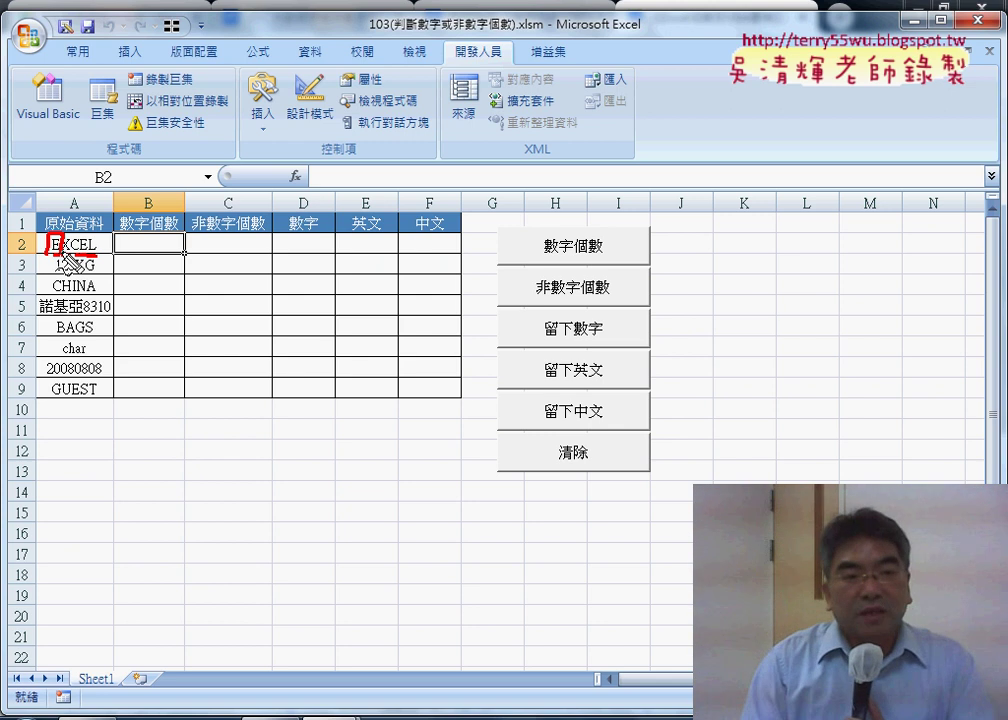
pyautogui.moveTo(106, 162)
pyautogui.mouseDown()
pyautogui.moveTo(145, 172)
pyautogui.moveTo(102, 186)
pyautogui.mouseUp()
pyautogui.moveTo(162, 176); pyautogui.dragTo(142, 188)
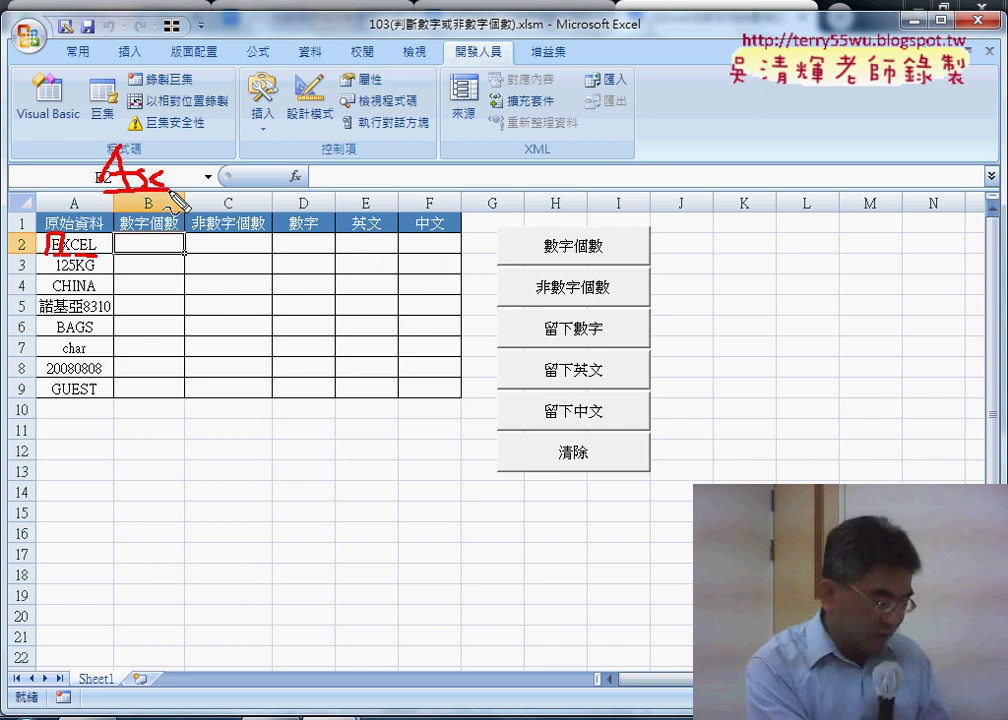
pyautogui.press('Escape')
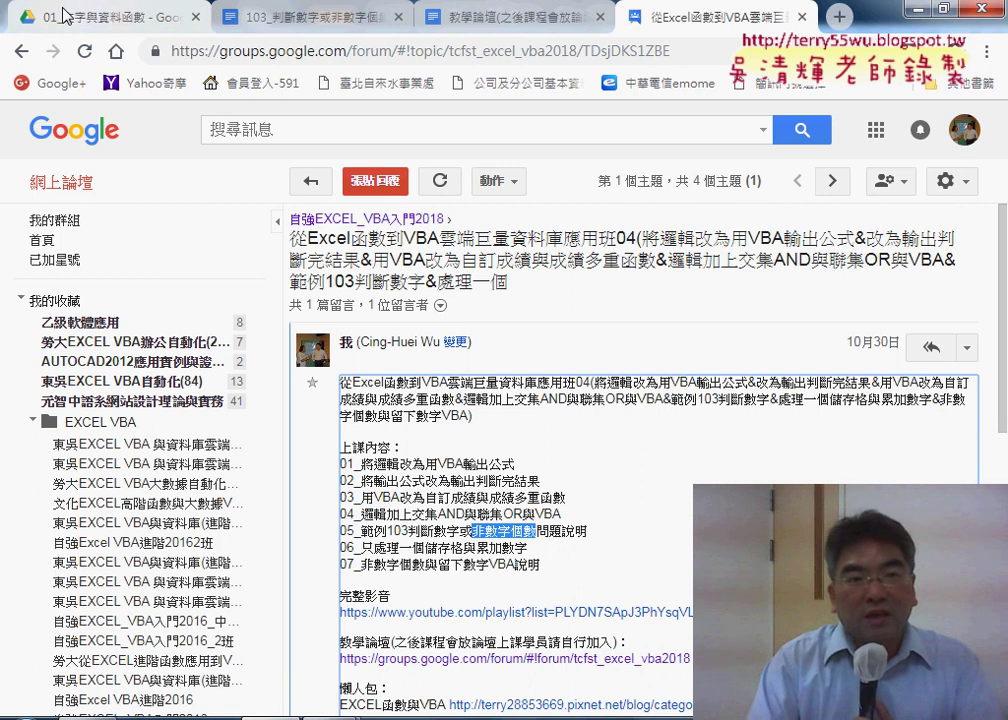
# - Bring the lesson document's ASCII 編碼表 into view and highlight the ASCII heading
pyautogui.click(292, 22)
pyautogui.scroll(3, 393, 314)
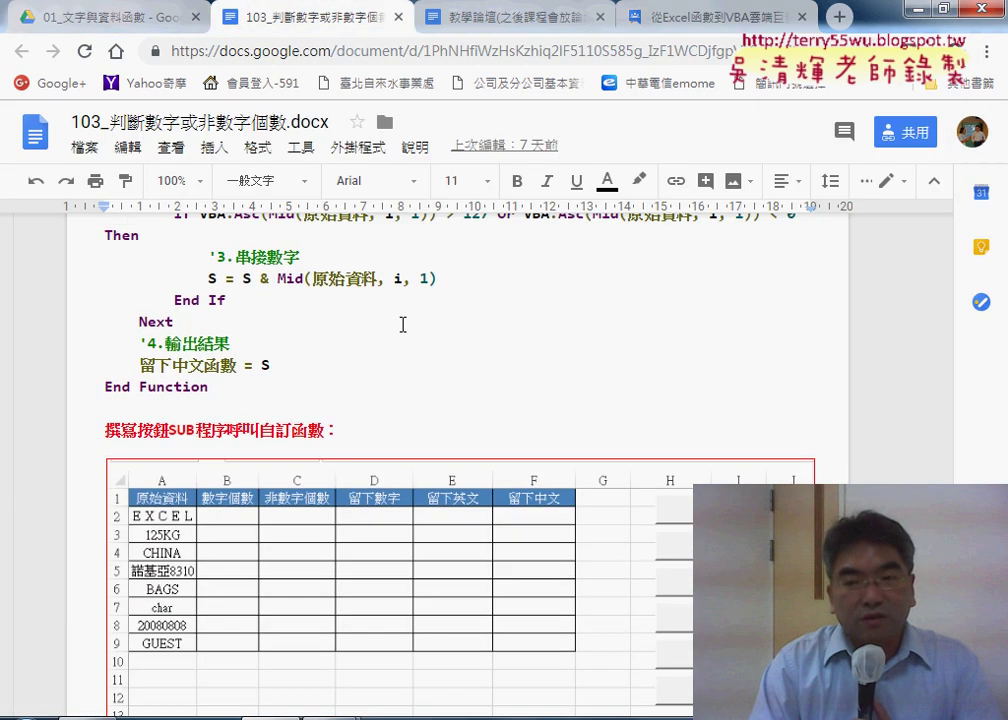
pyautogui.scroll(3, 400, 320)
pyautogui.moveTo(948, 470); pyautogui.dragTo(948, 262)
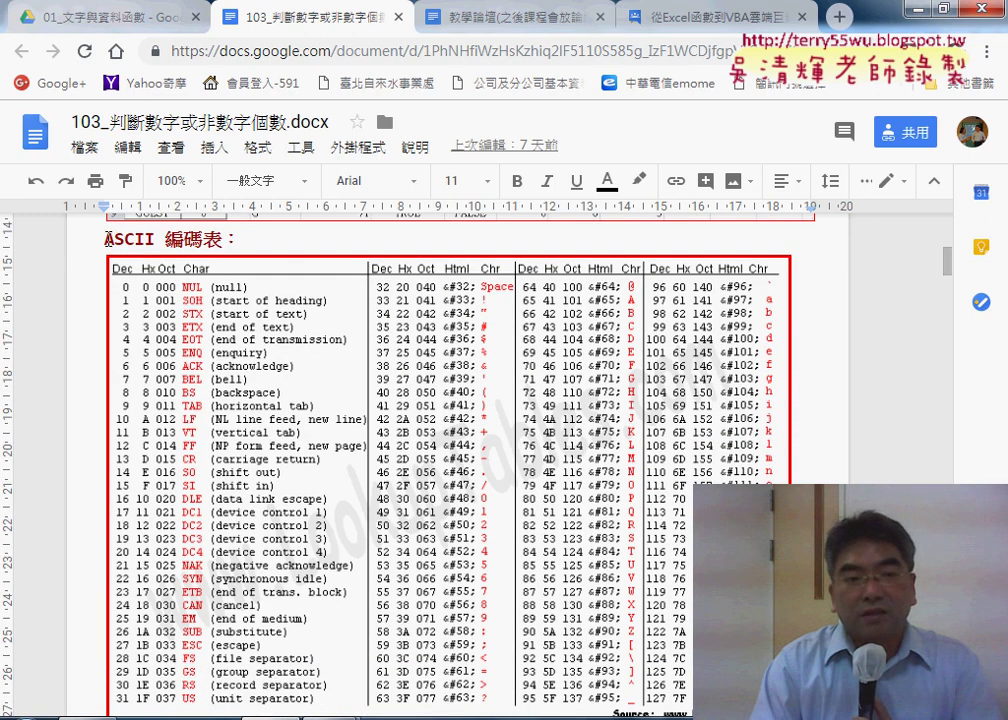
pyautogui.moveTo(106, 239); pyautogui.dragTo(147, 239)
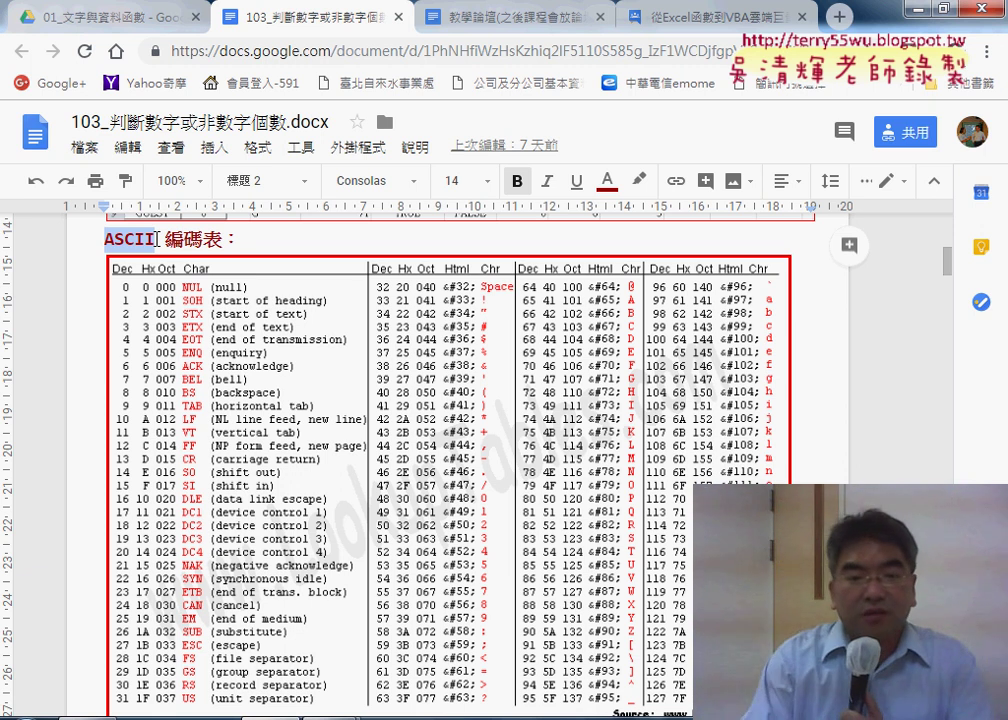
pyautogui.scroll(-2, 326, 366)
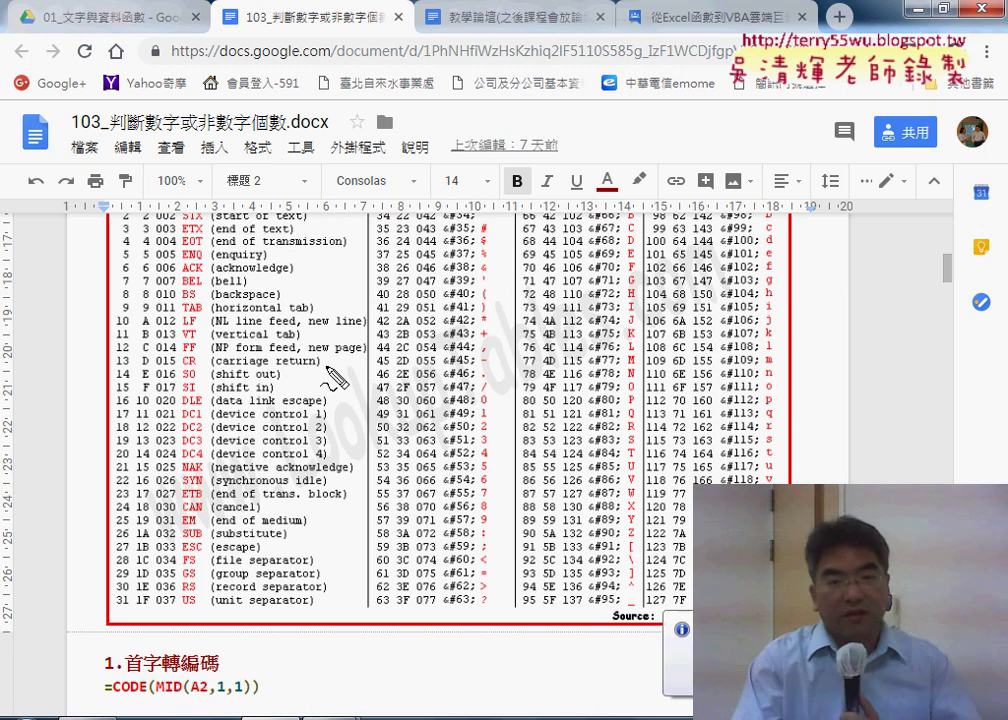
# - Mark the digit code range 48–57 in the ASCII table with arrows and a handwritten 'And'
pyautogui.moveTo(489, 396)
pyautogui.mouseDown()
pyautogui.moveTo(368, 398)
pyautogui.moveTo(350, 470)
pyautogui.moveTo(376, 455)
pyautogui.mouseUp()
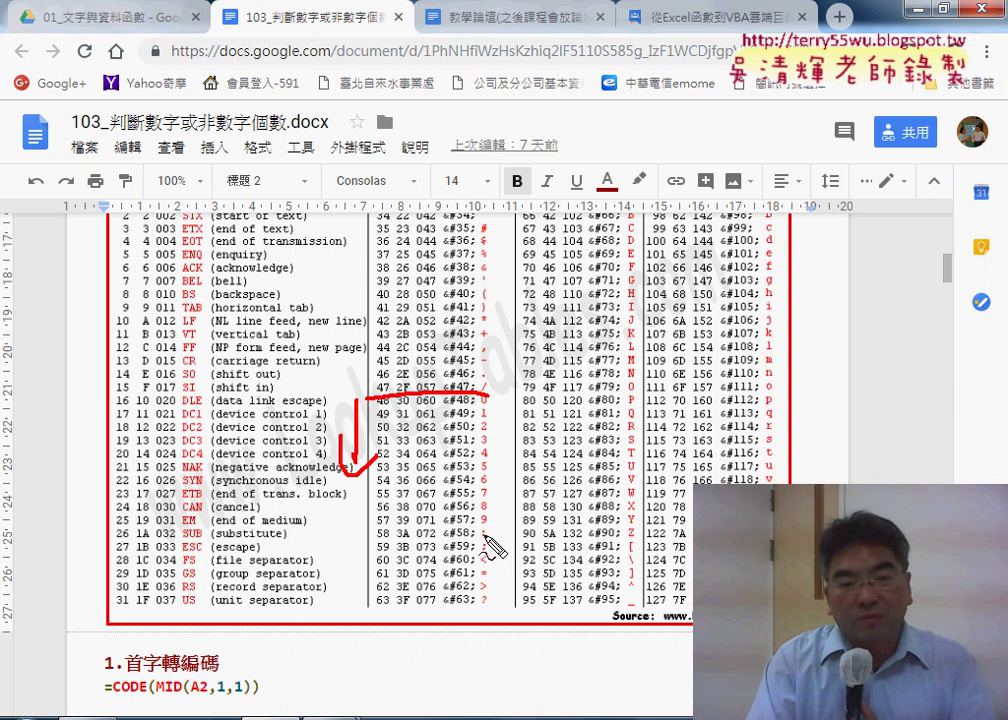
pyautogui.moveTo(489, 521); pyautogui.dragTo(375, 525)
pyautogui.moveTo(362, 400); pyautogui.dragTo(362, 525)
pyautogui.moveTo(340, 440)
pyautogui.mouseDown()
pyautogui.moveTo(362, 475)
pyautogui.moveTo(352, 480)
pyautogui.moveTo(377, 455)
pyautogui.mouseUp()
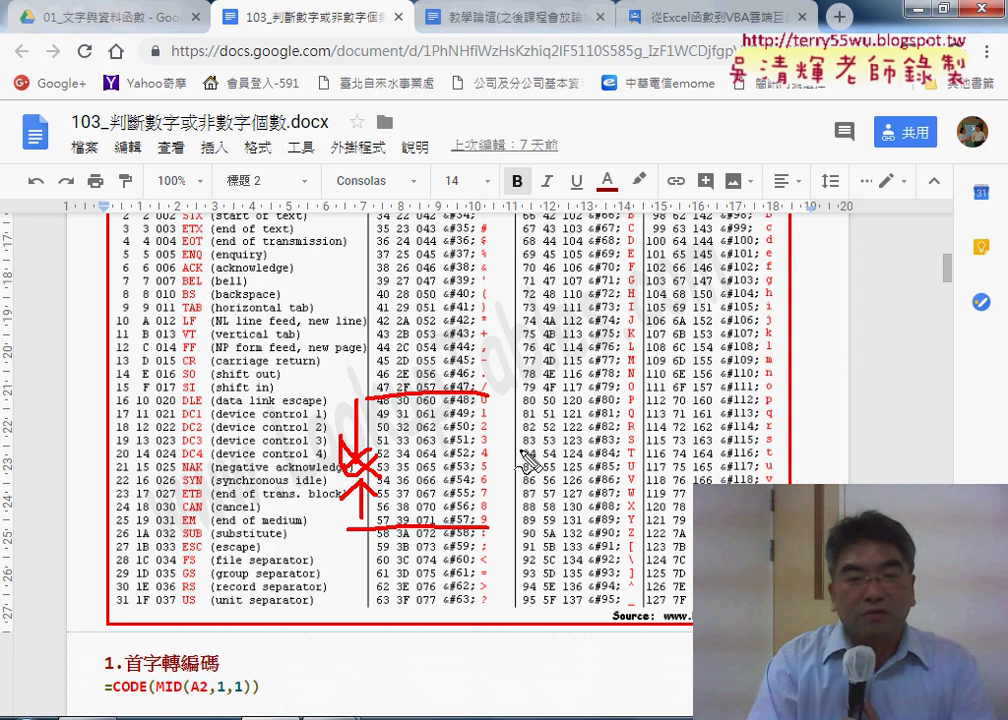
pyautogui.moveTo(491, 466)
pyautogui.mouseDown()
pyautogui.moveTo(515, 433)
pyautogui.moveTo(535, 468)
pyautogui.moveTo(532, 450)
pyautogui.moveTo(560, 468)
pyautogui.mouseUp()
pyautogui.moveTo(562, 450); pyautogui.dragTo(548, 465)
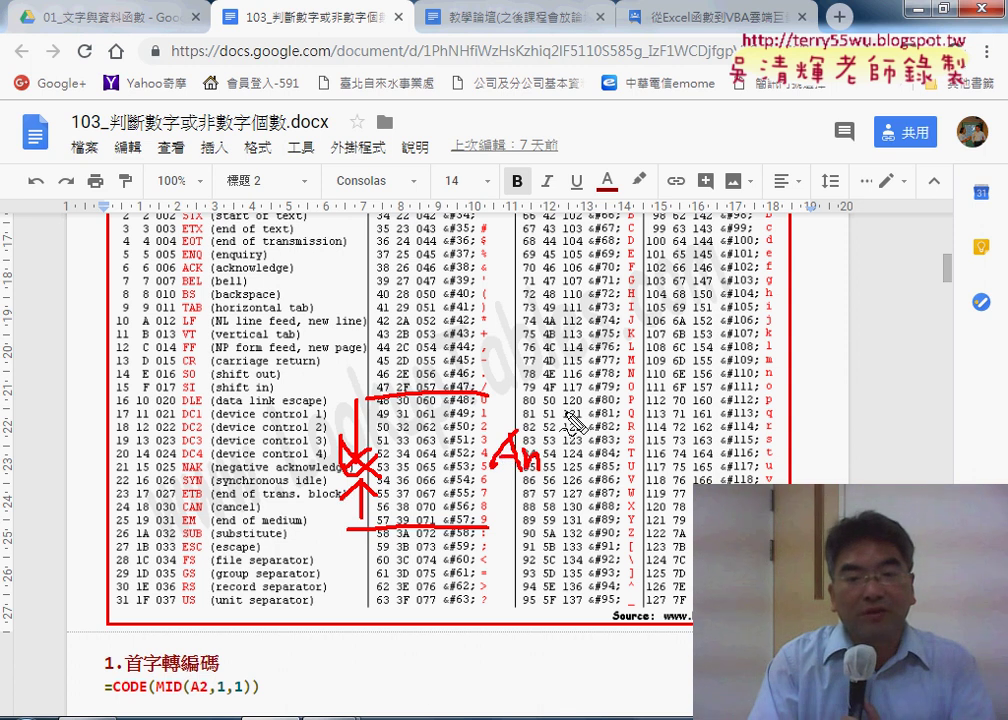
pyautogui.moveTo(567, 412); pyautogui.dragTo(573, 475)
pyautogui.moveTo(490, 480); pyautogui.dragTo(565, 480)
pyautogui.moveTo(492, 489); pyautogui.dragTo(568, 489)
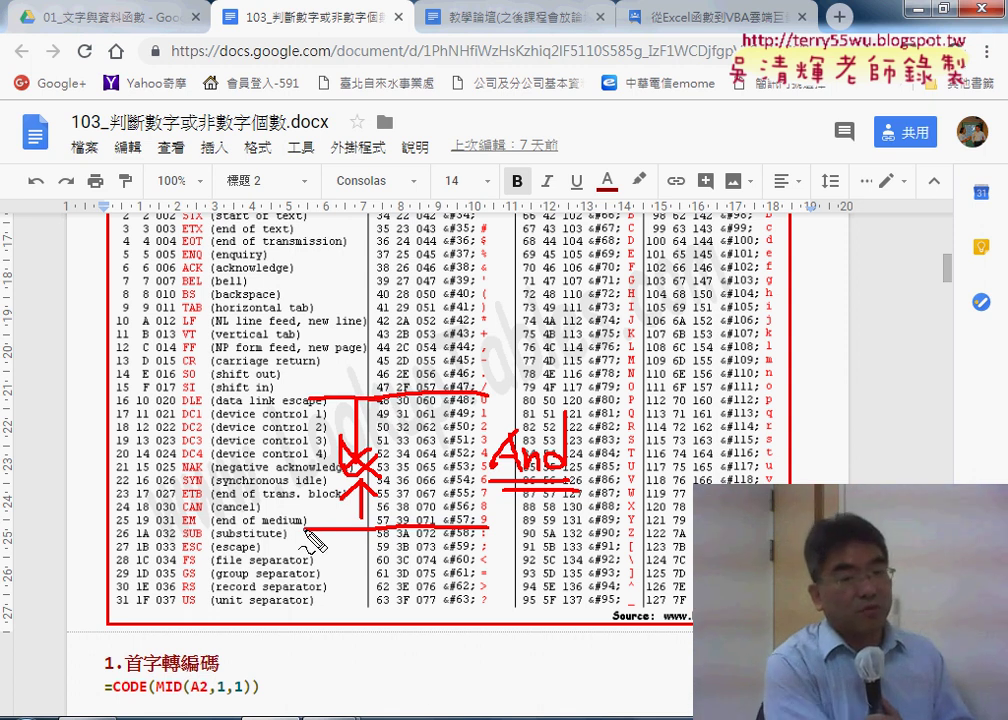
# - Clear the table annotations and return to the Excel workbook
pyautogui.press('Escape')
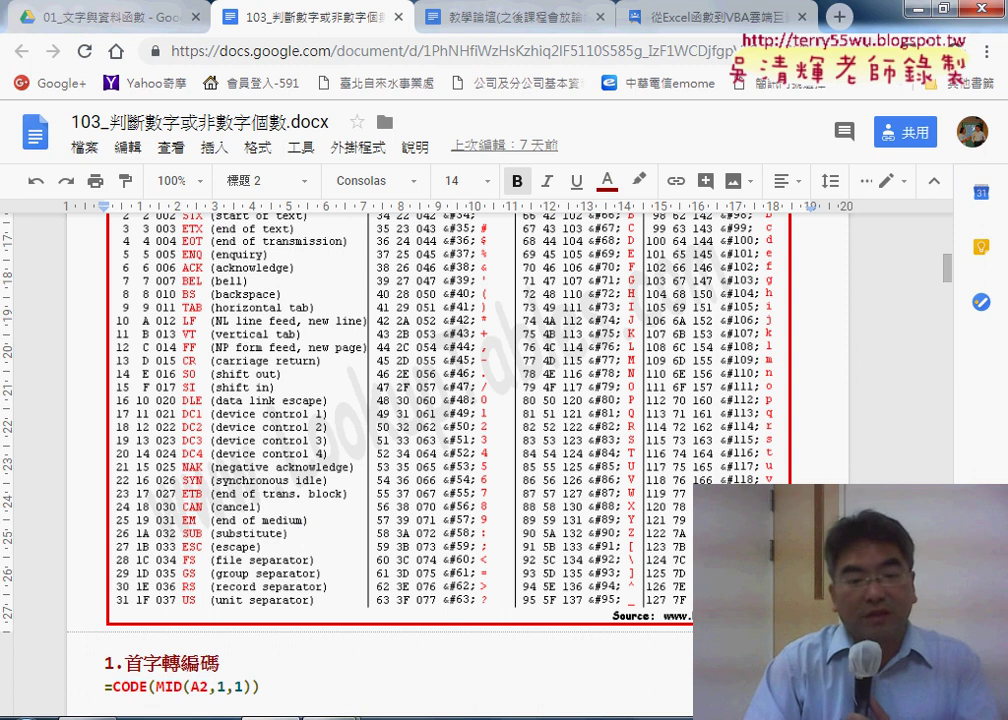
pyautogui.click(437, 644)
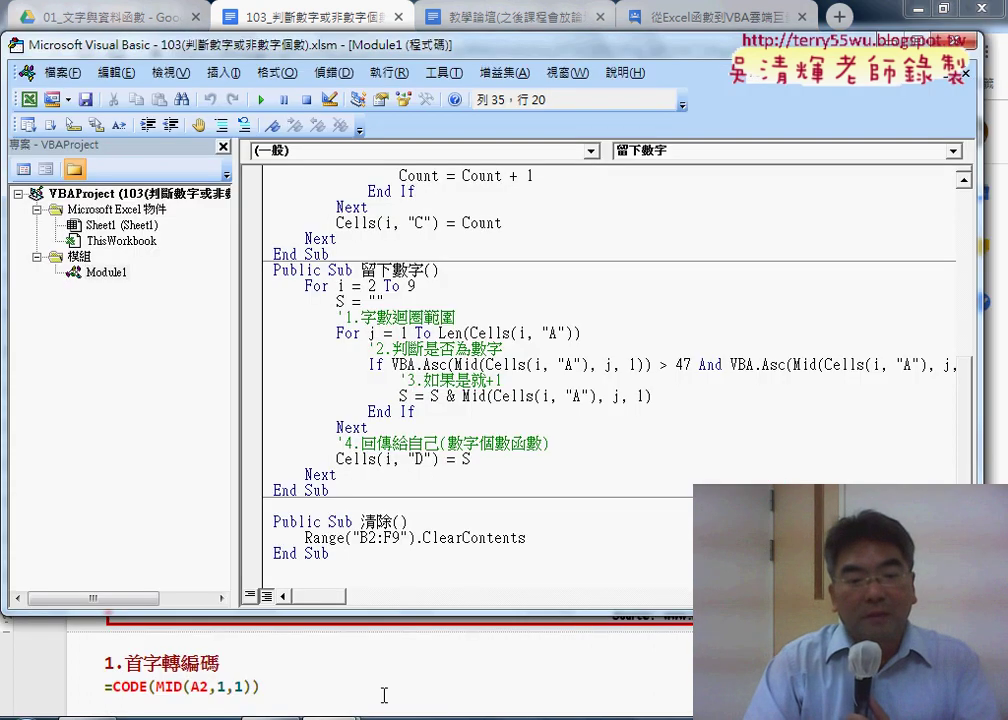
pyautogui.moveTo(384, 695)
pyautogui.click(220, 600)
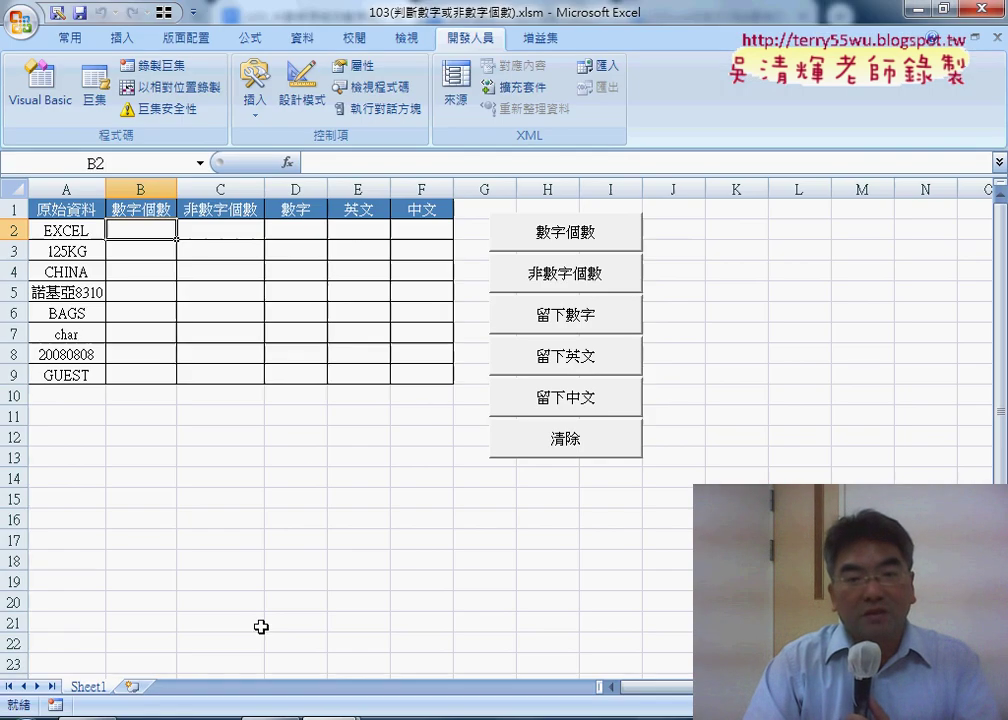
# - Run the 數字個數, 非數字個數 and 留下數字 macros to fill columns B, C and D
pyautogui.click(556, 236)
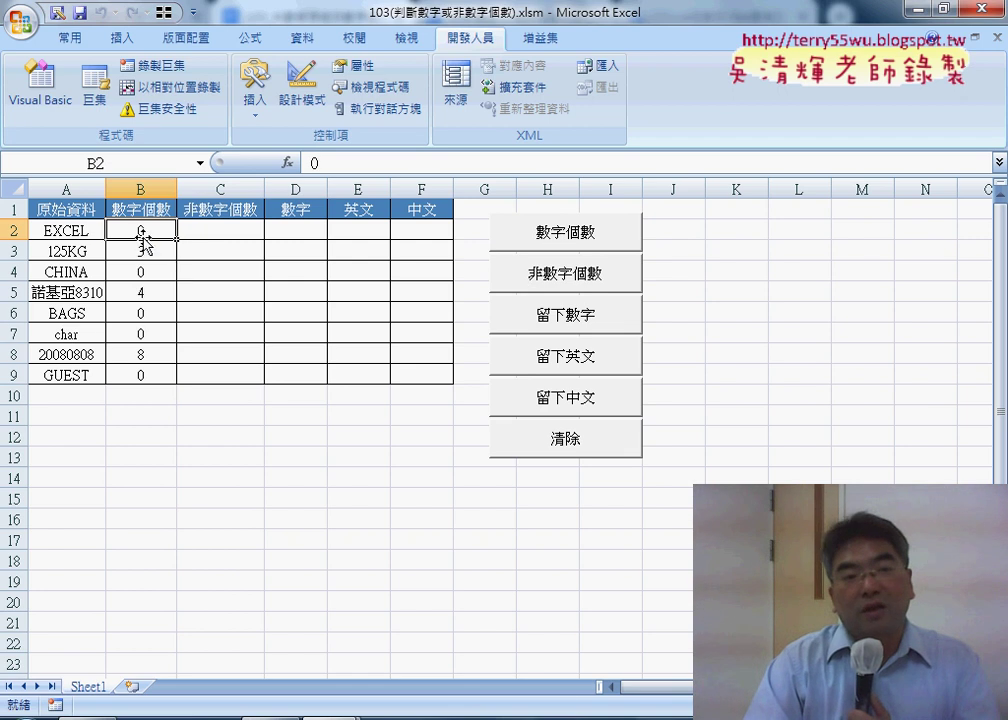
pyautogui.moveTo(143, 240); pyautogui.dragTo(140, 378)
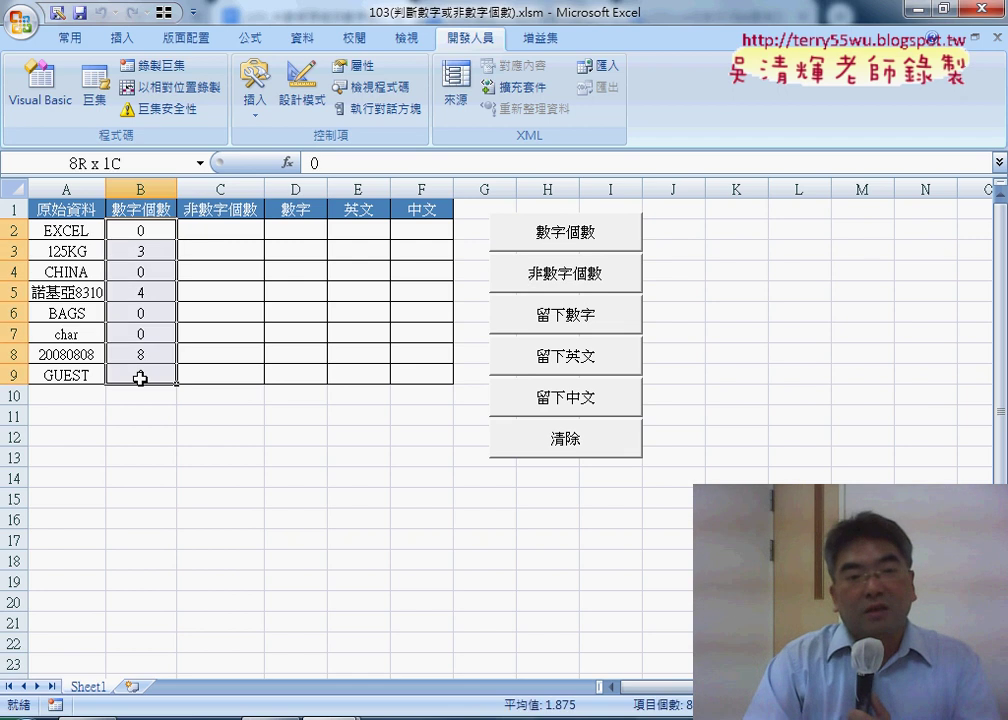
pyautogui.click(557, 285)
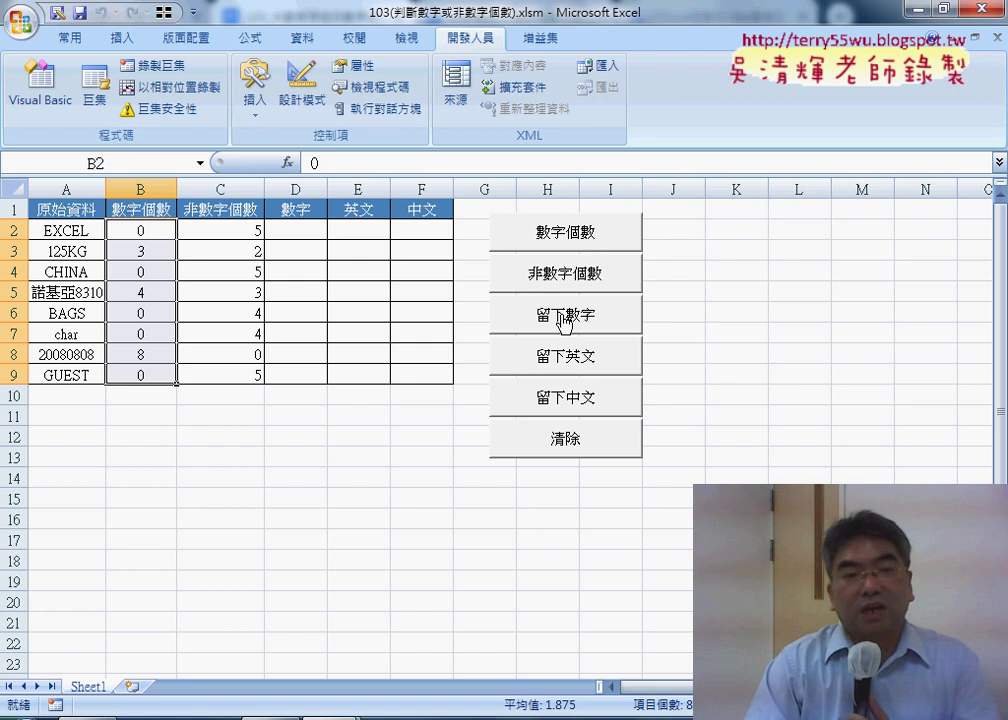
pyautogui.click(566, 320)
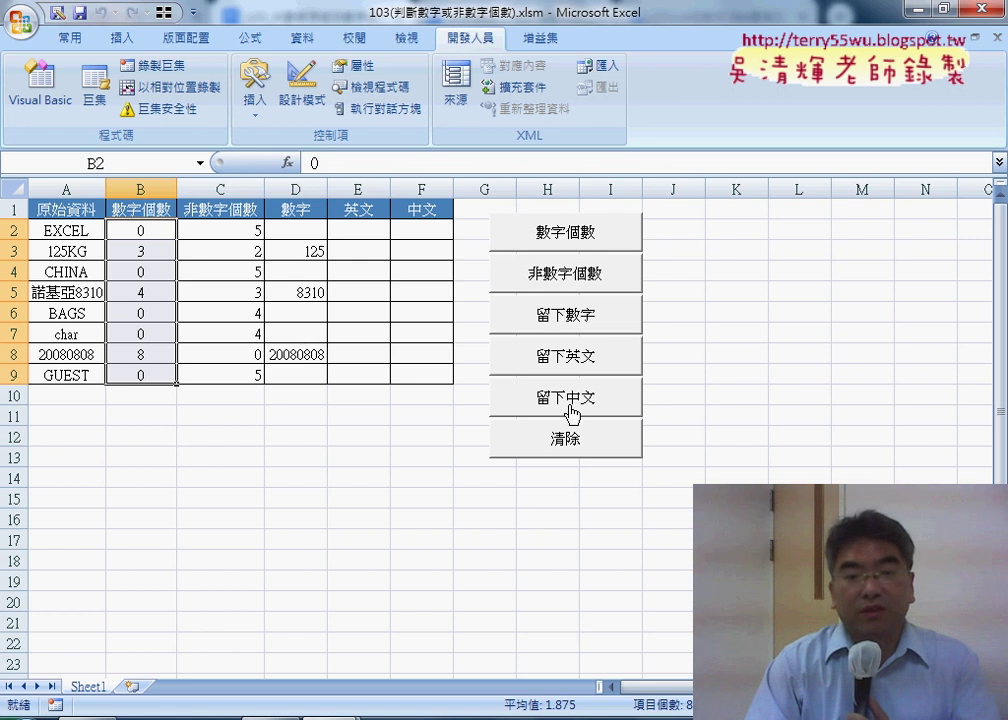
# - Try 留下英文, dismiss its macro error, clear results and refill column B's digit counts
pyautogui.click(569, 367)
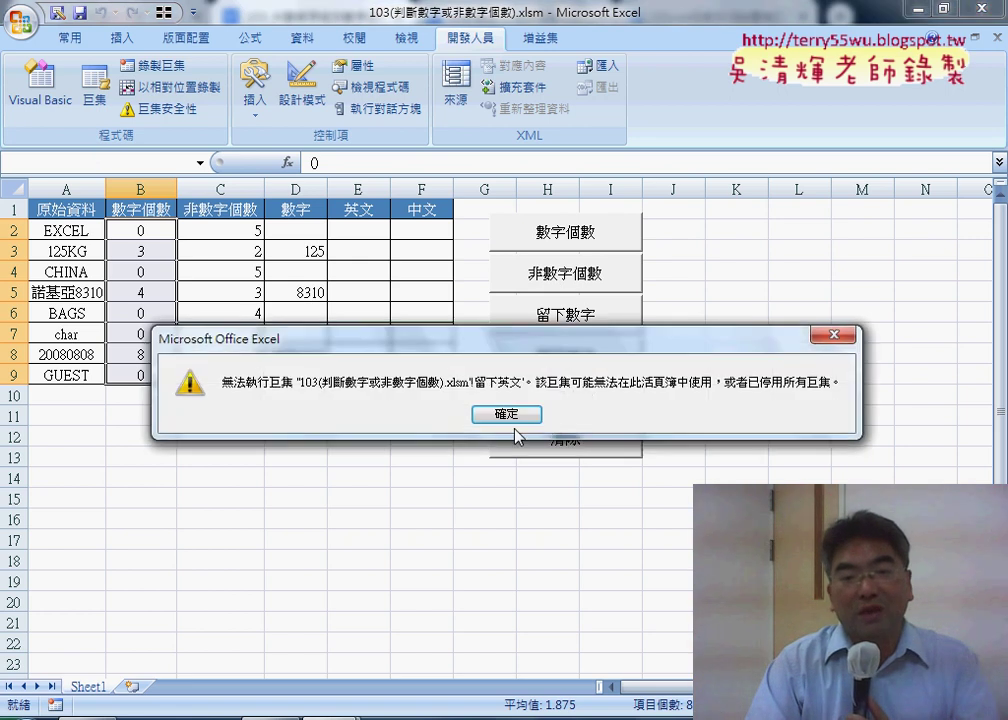
pyautogui.click(495, 385)
pyautogui.click(559, 448)
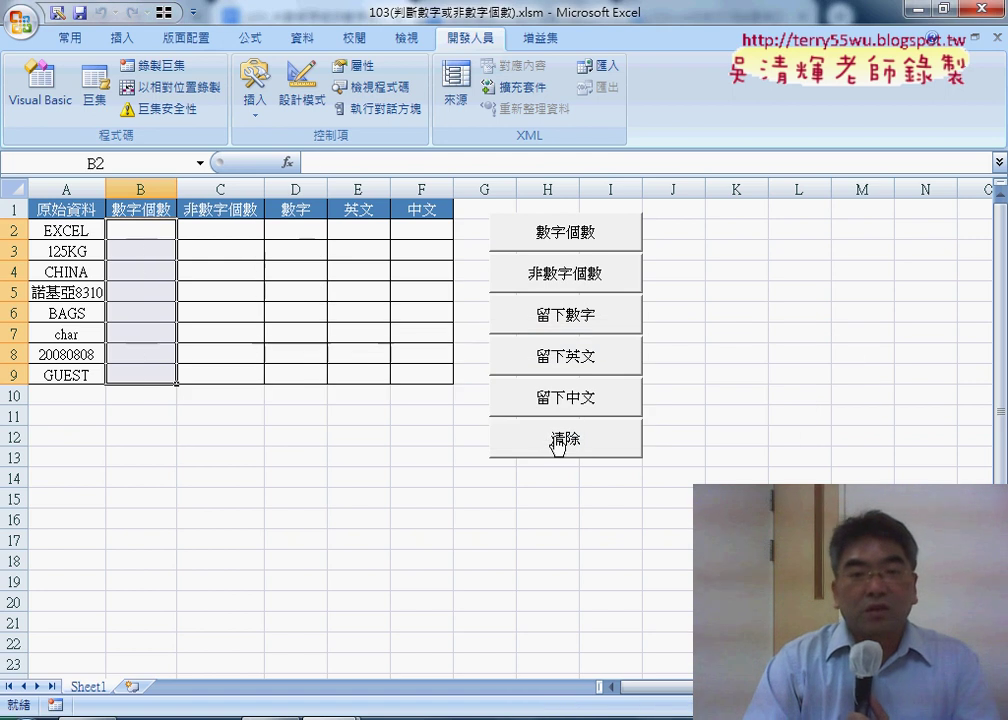
pyautogui.click(557, 246)
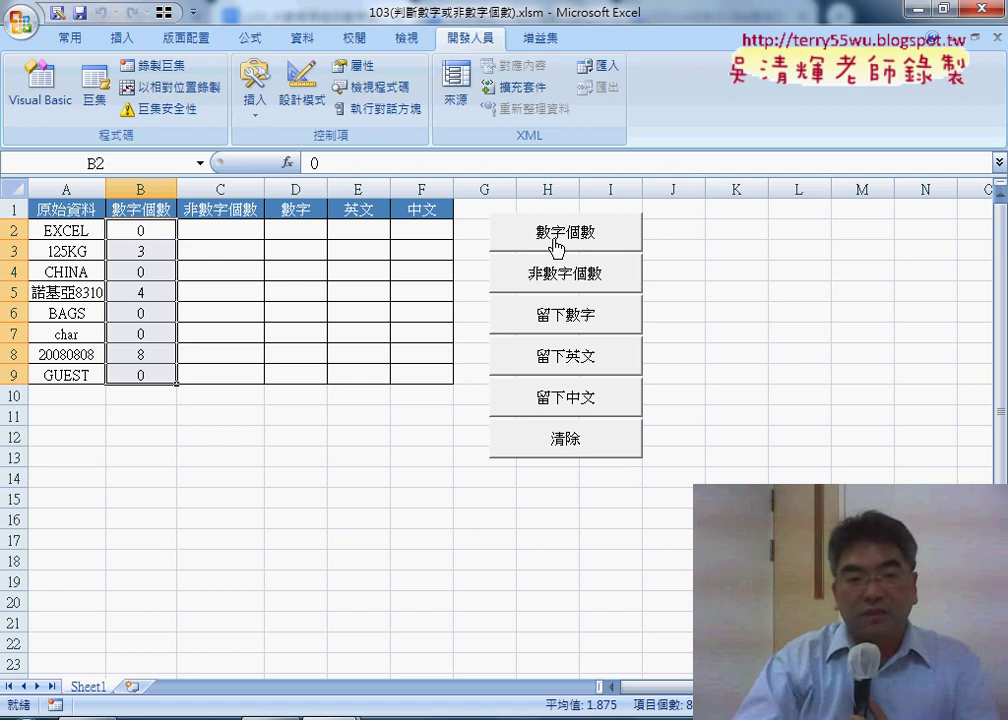
# - Open the VBA code for 數字個數 and 非數字個數 and move the editor aside
pyautogui.click(57, 104)
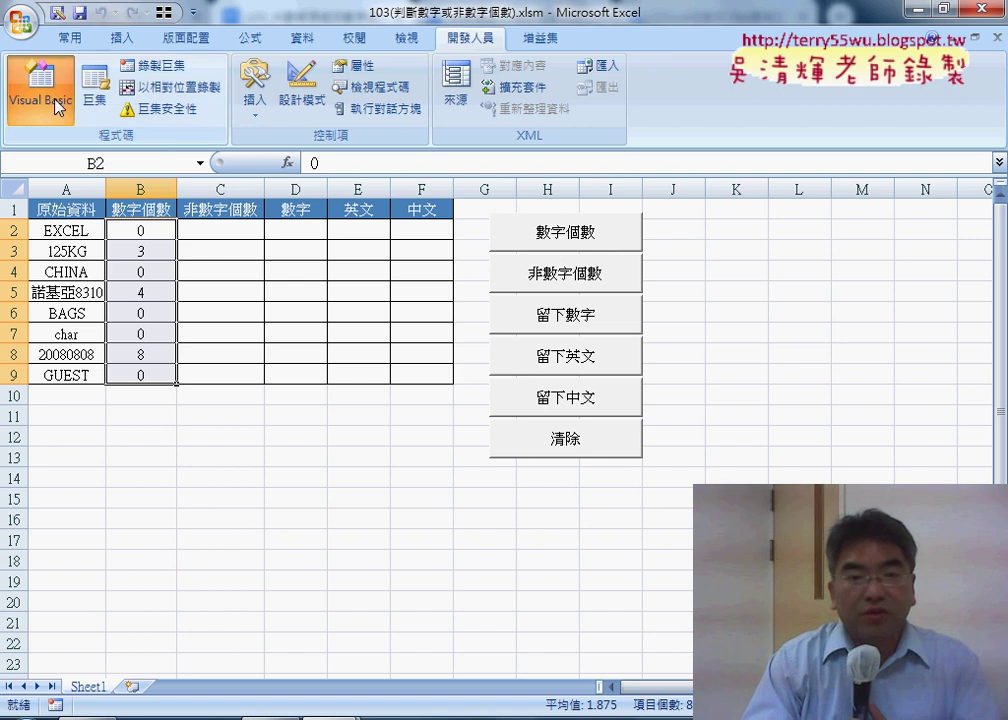
pyautogui.scroll(4, 535, 313)
pyautogui.scroll(3, 535, 313)
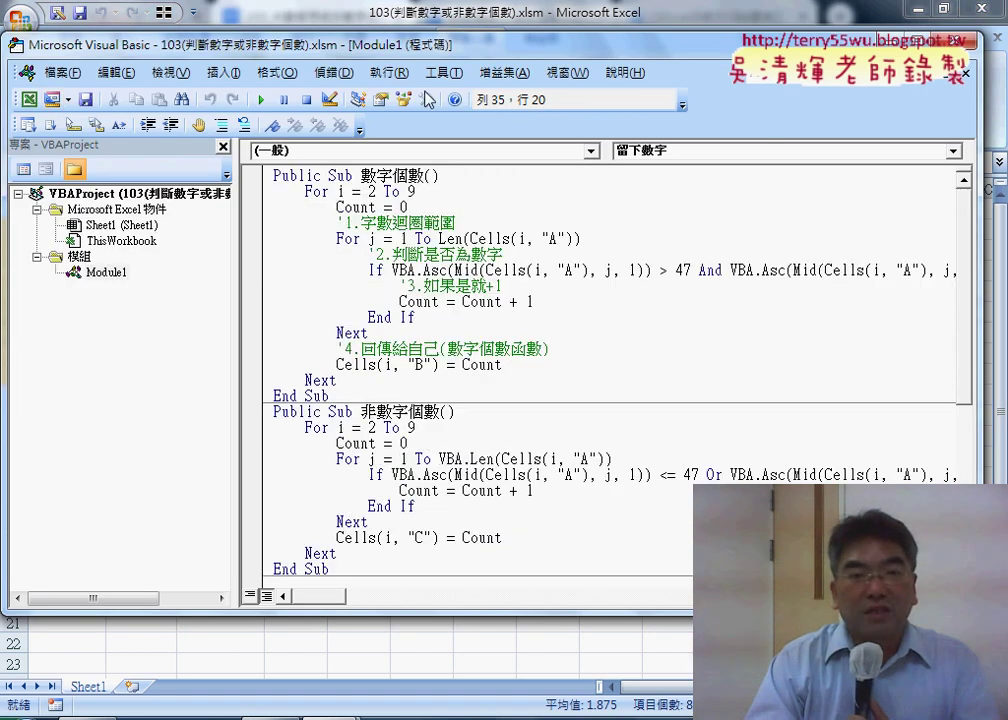
pyautogui.moveTo(408, 52); pyautogui.dragTo(523, 58)
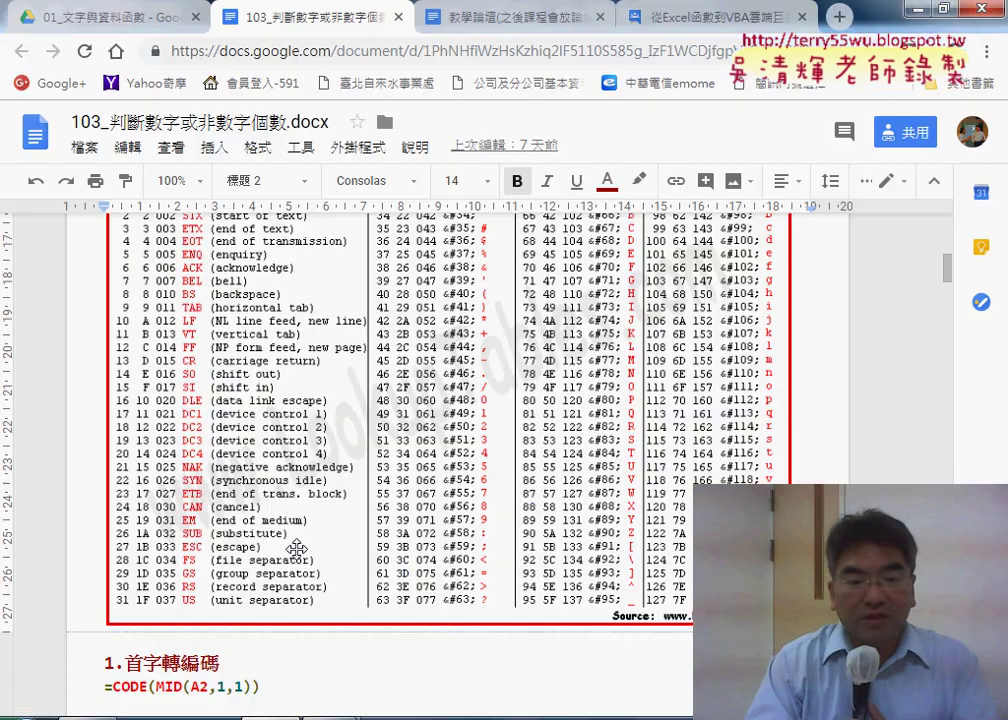
# - Select the notes' single-cell Cells(2, "A") 數字個數 code block, then return to the VBA editor
pyautogui.scroll(-2, 292, 545)
pyautogui.scroll(-4, 338, 357)
pyautogui.scroll(-3, 338, 357)
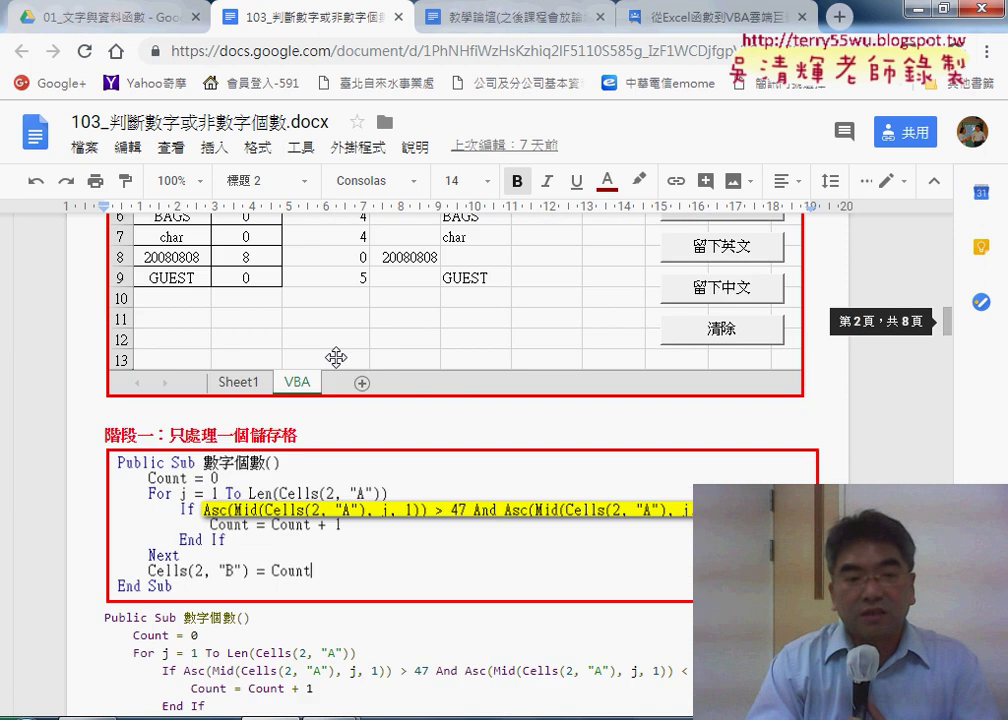
pyautogui.scroll(-3, 338, 357)
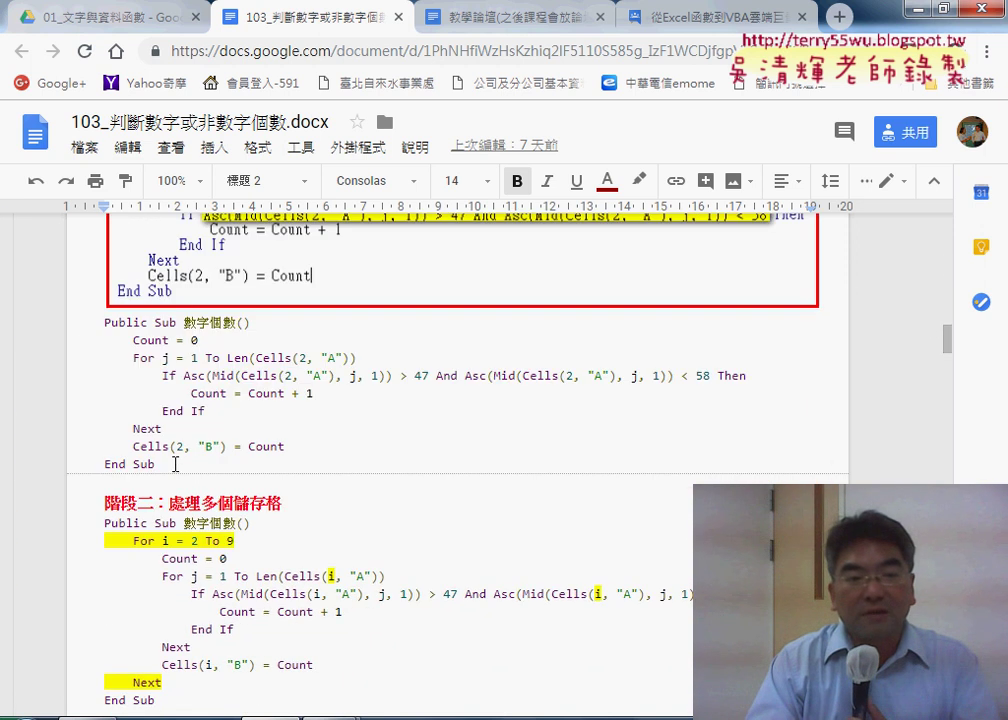
pyautogui.moveTo(175, 464); pyautogui.dragTo(95, 325)
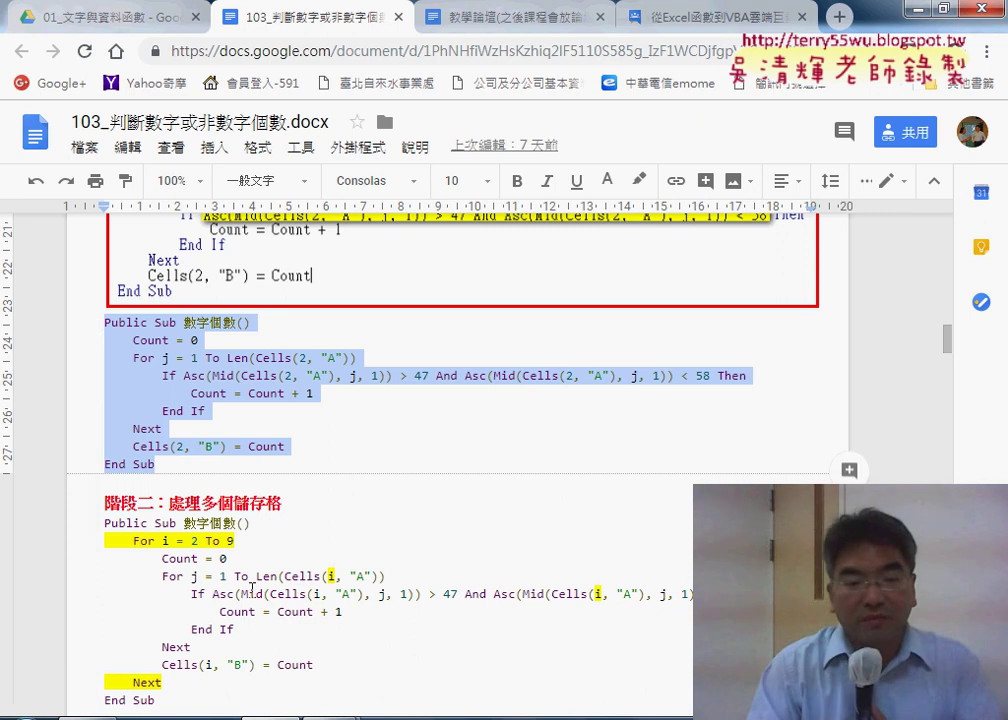
pyautogui.click(418, 659)
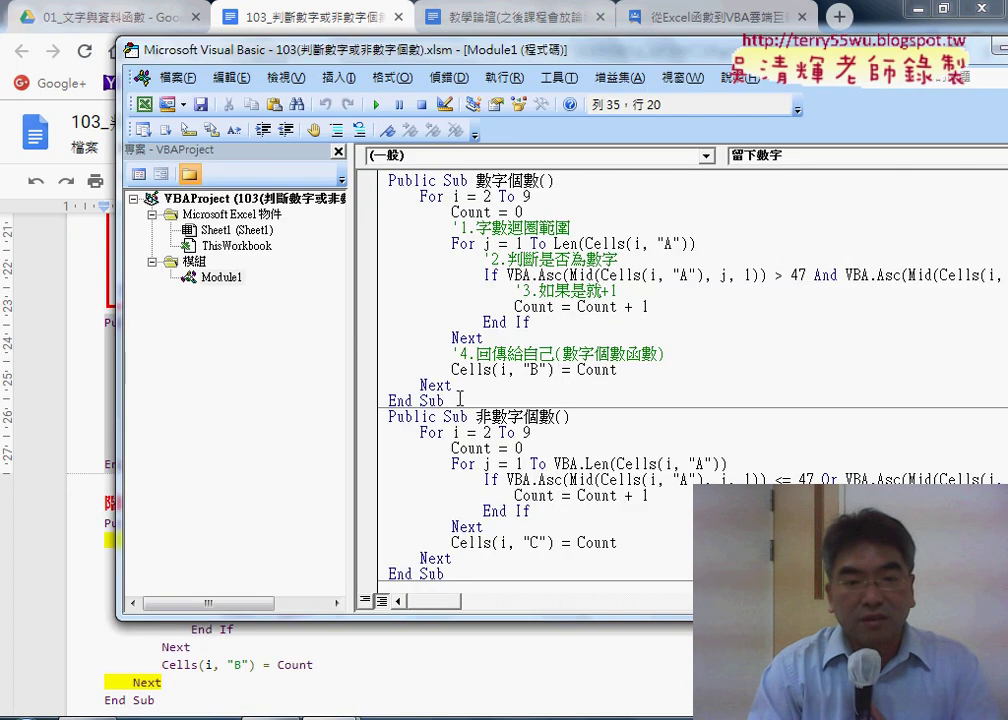
# - Paste the single-cell 數字個數 over Module1's looping version and expose Excel columns A–B
pyautogui.moveTo(460, 400); pyautogui.dragTo(361, 176)
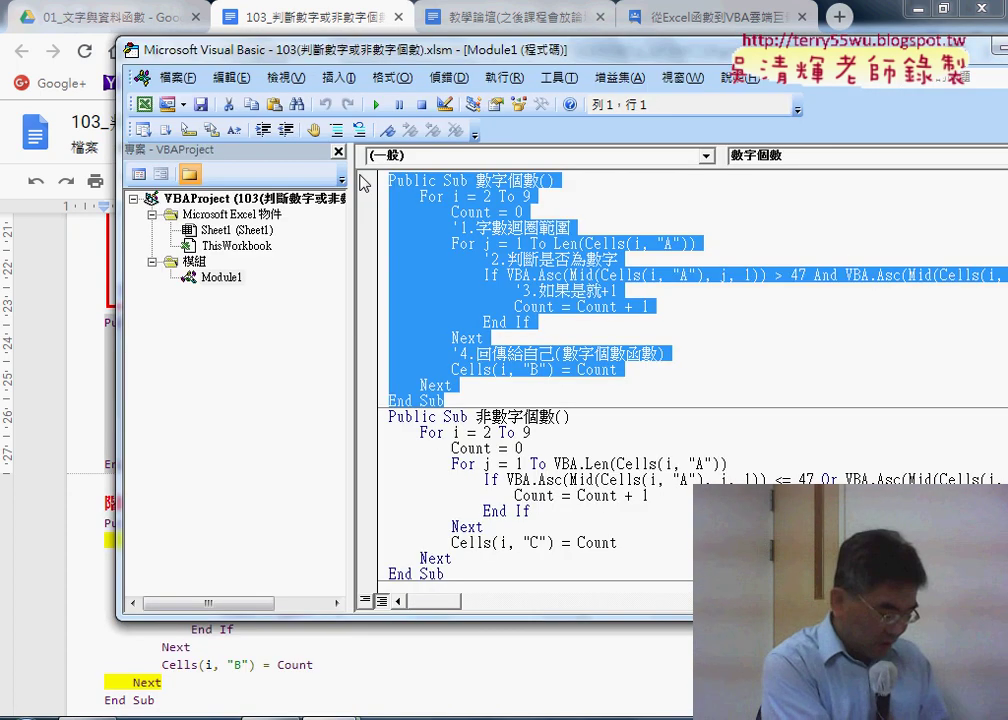
pyautogui.hotkey('ctrl', 'v')
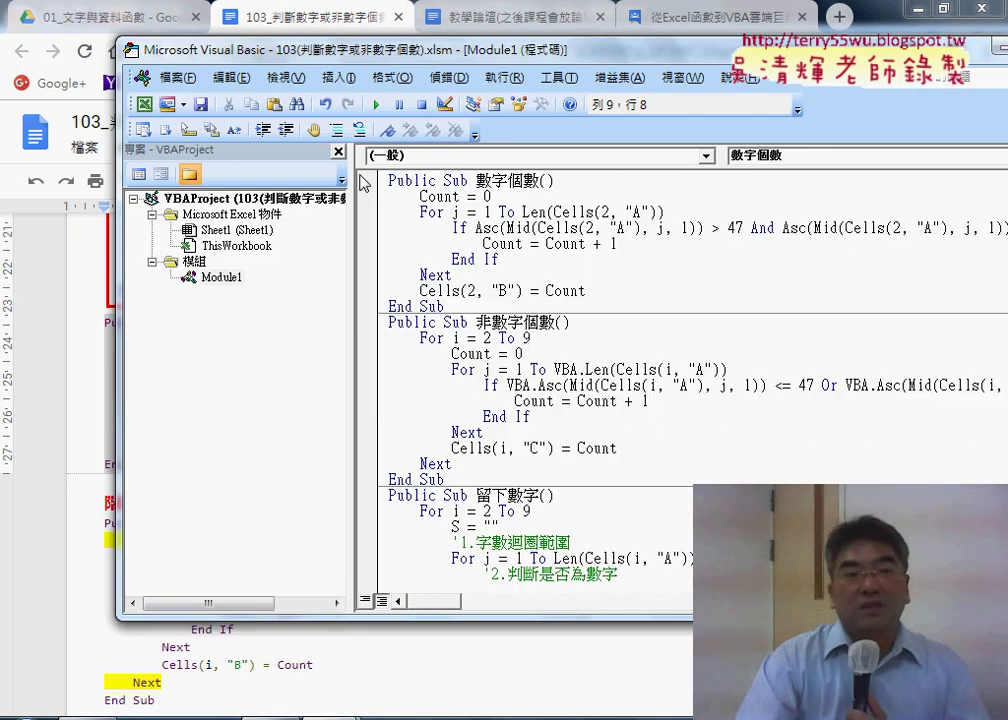
pyautogui.click(918, 10)
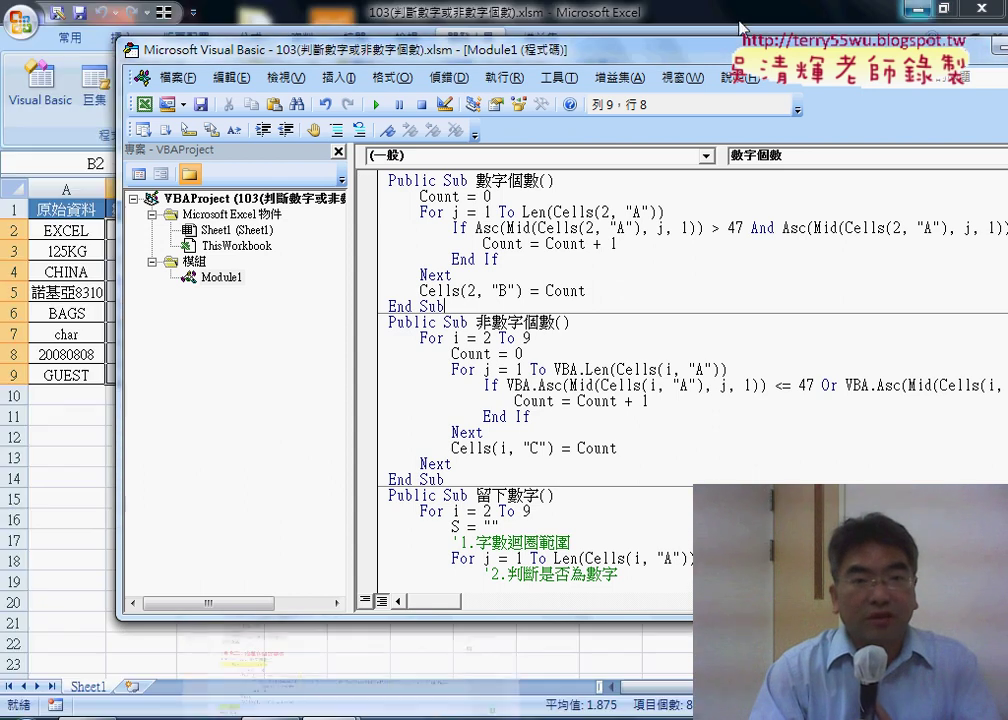
pyautogui.moveTo(347, 51); pyautogui.dragTo(423, 52)
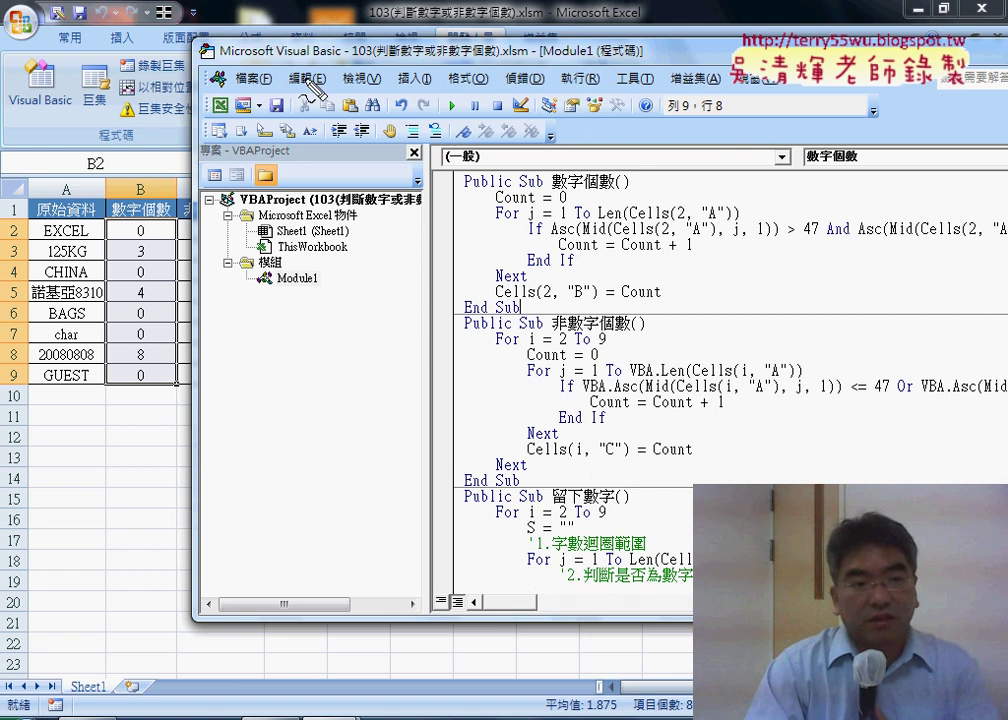
pyautogui.moveTo(88, 218); pyautogui.dragTo(86, 250)
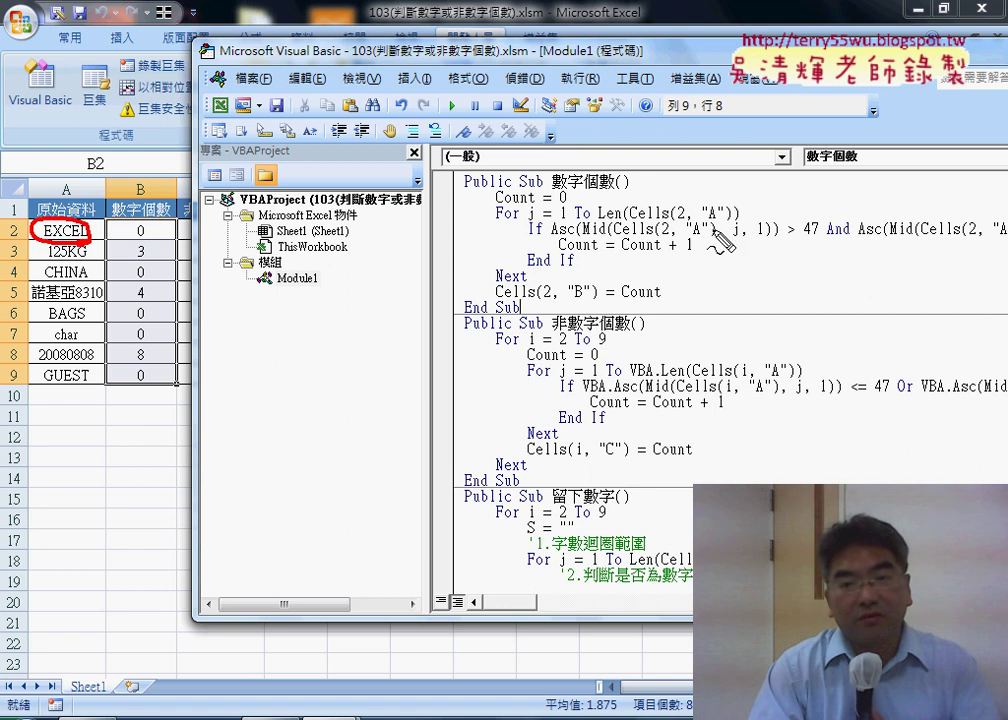
pyautogui.moveTo(727, 213); pyautogui.dragTo(629, 213)
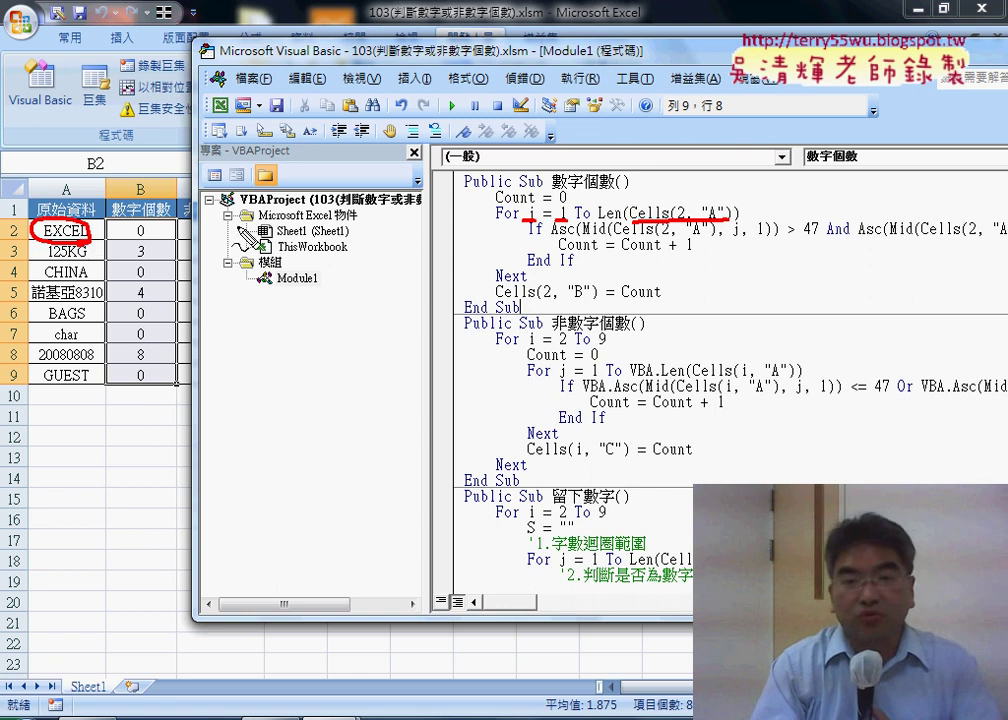
pyautogui.moveTo(646, 196); pyautogui.dragTo(646, 212)
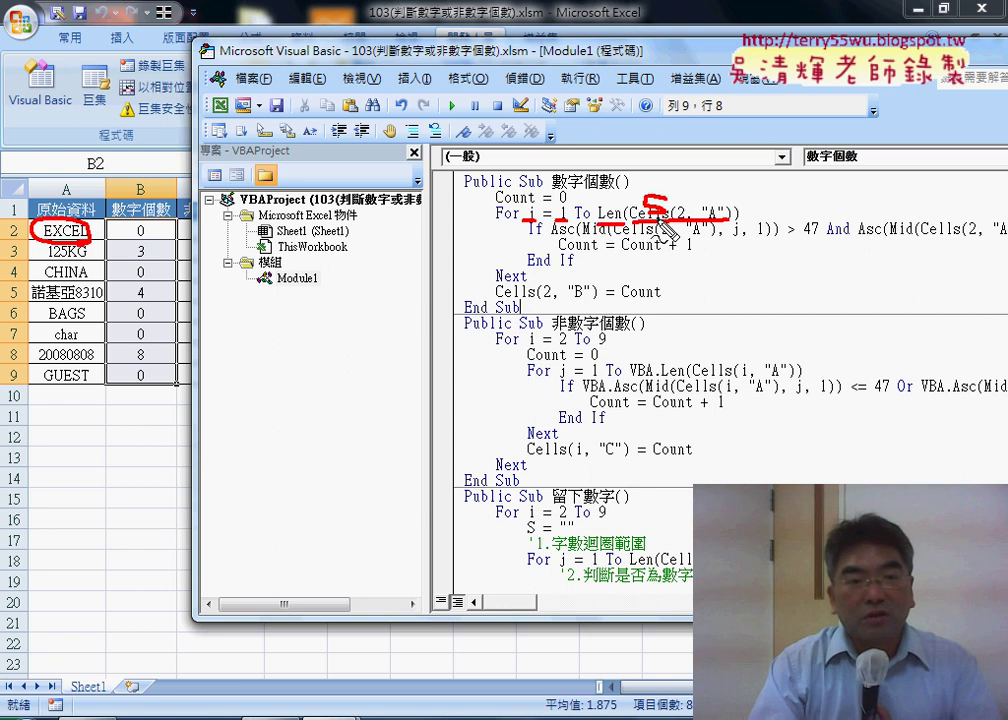
pyautogui.moveTo(80, 210); pyautogui.dragTo(672, 176)
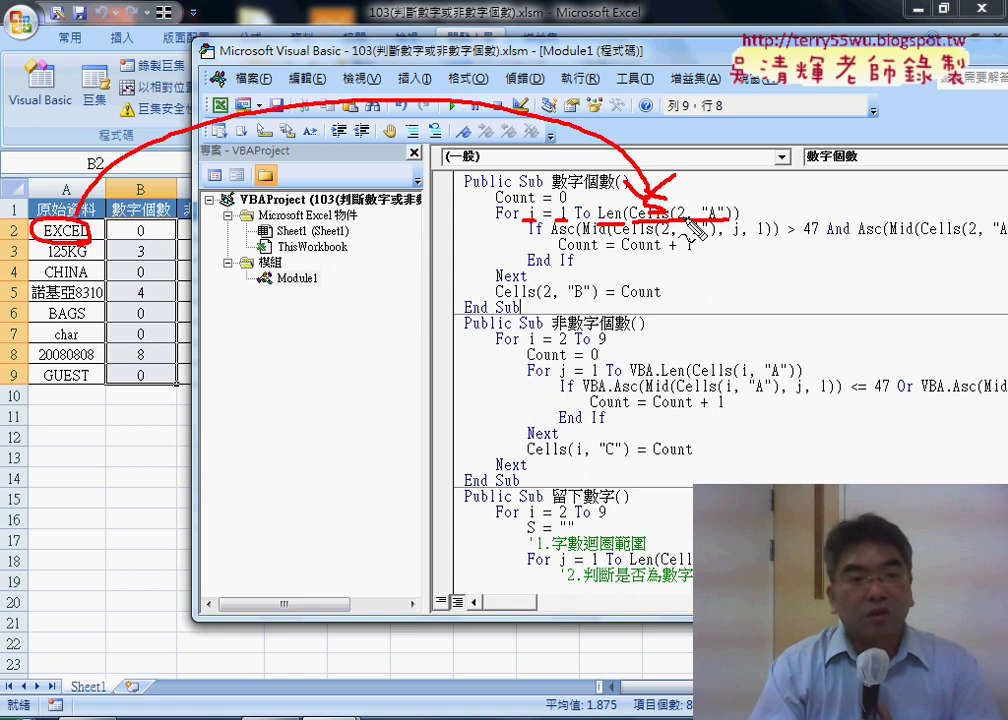
pyautogui.moveTo(99, 299); pyautogui.dragTo(33, 299)
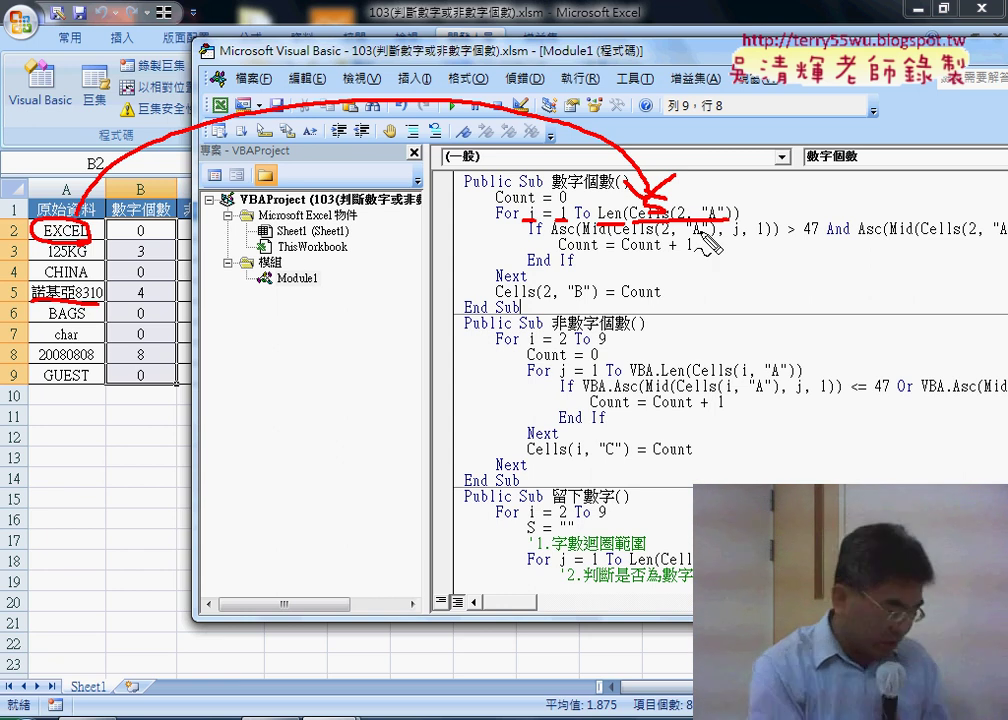
pyautogui.press('Escape')
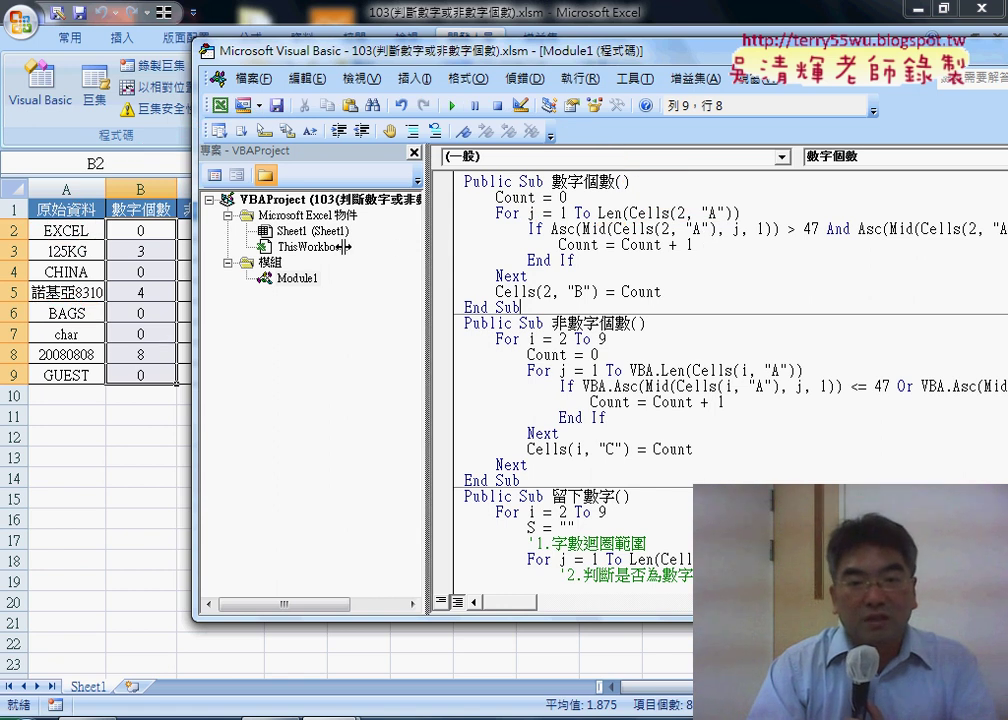
pyautogui.moveTo(428, 246); pyautogui.dragTo(337, 246)
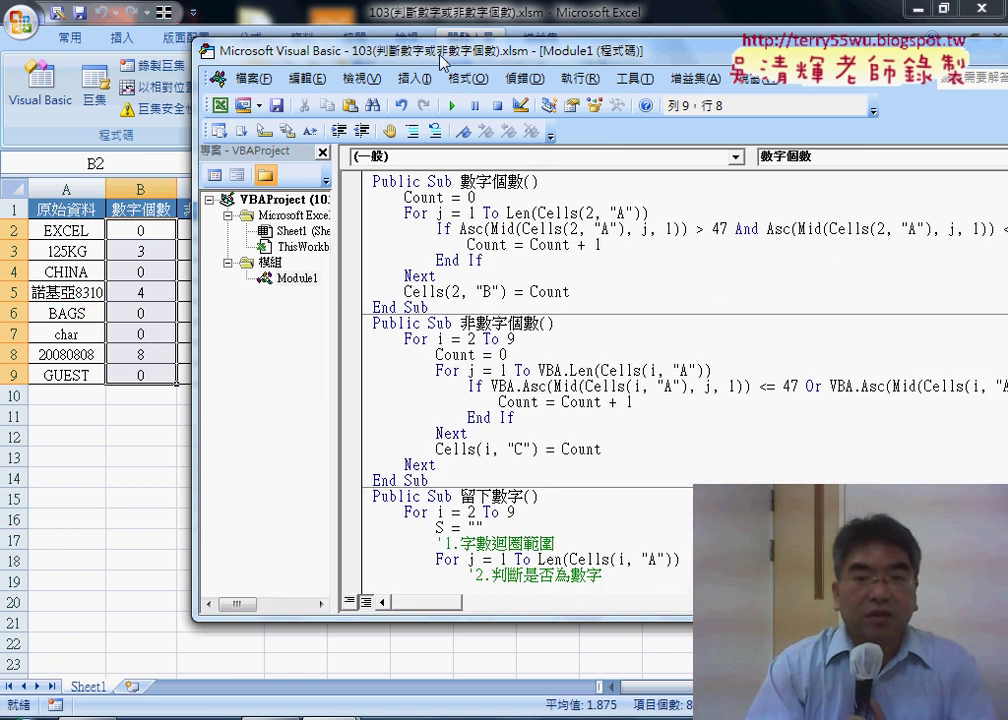
pyautogui.moveTo(440, 58); pyautogui.dragTo(357, 60)
pyautogui.moveTo(322, 215); pyautogui.dragTo(566, 213)
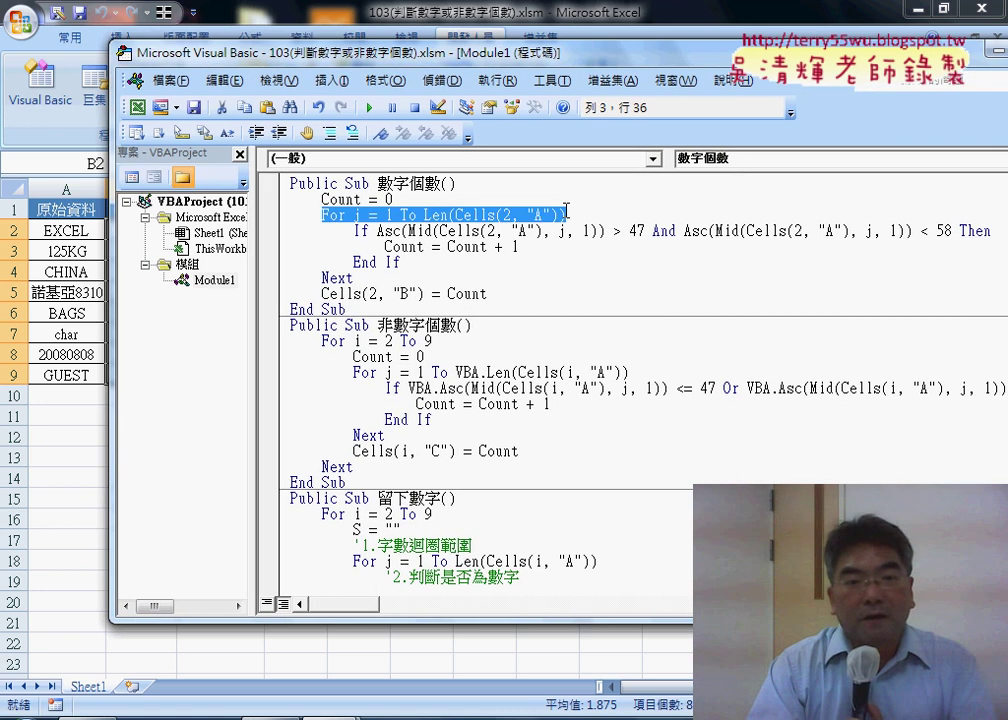
pyautogui.click(363, 278)
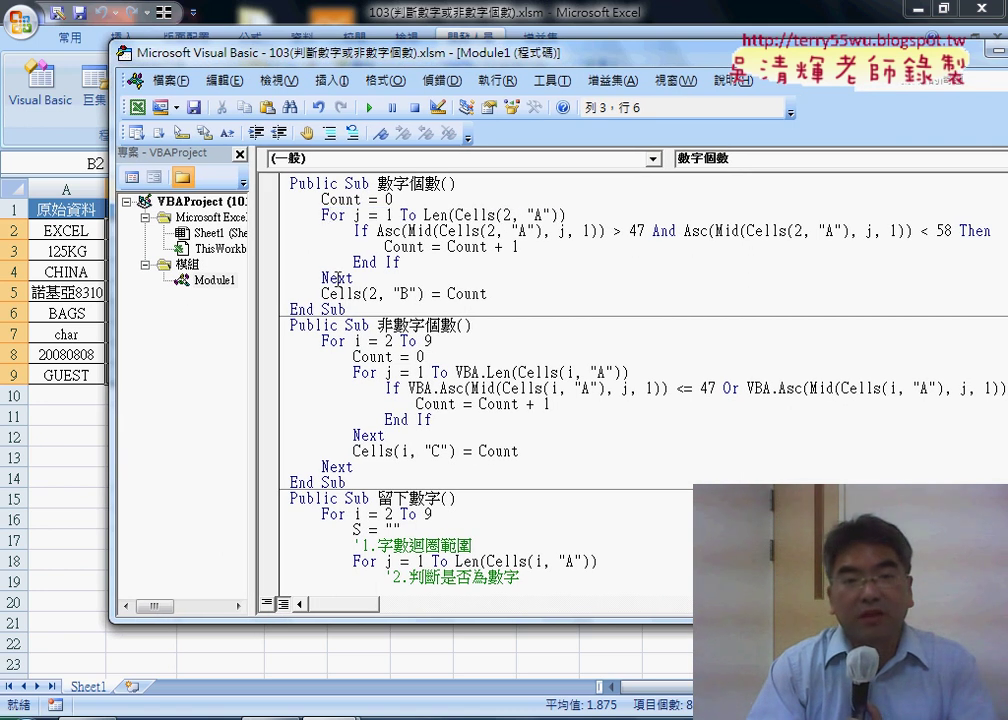
pyautogui.moveTo(400, 262); pyautogui.dragTo(270, 240)
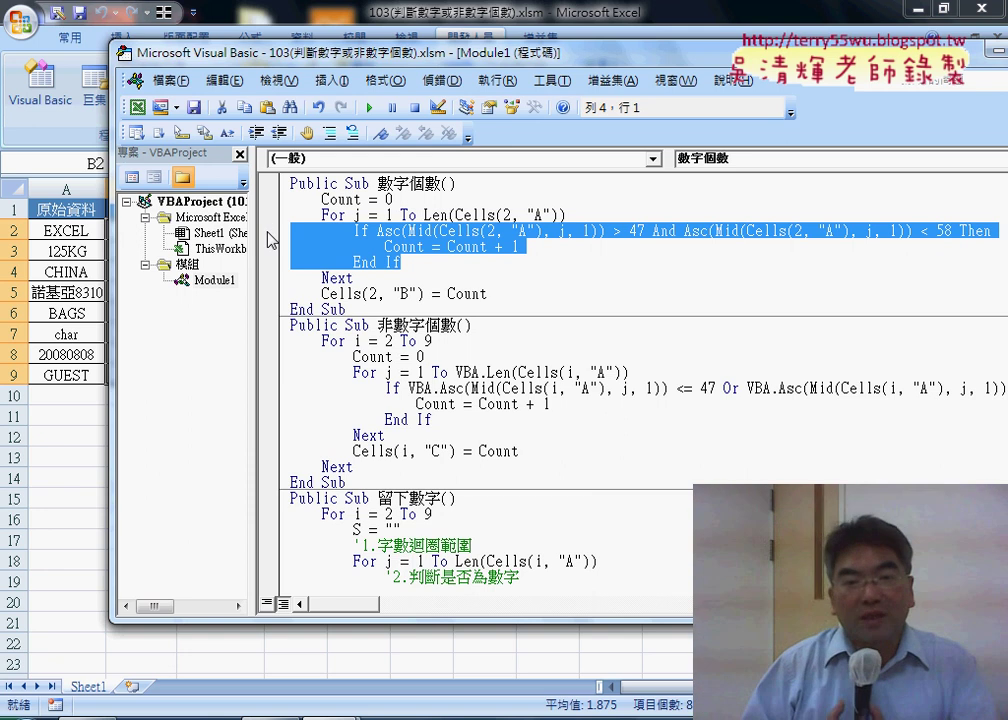
pyautogui.click(548, 250)
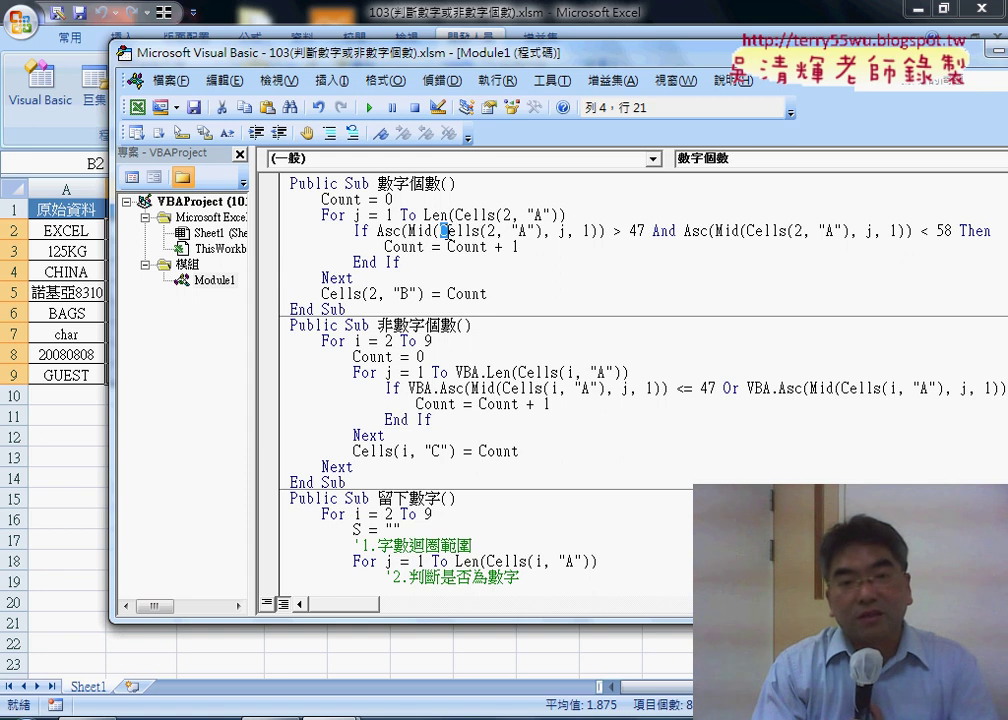
pyautogui.doubleClick(413, 231)
pyautogui.click(454, 231)
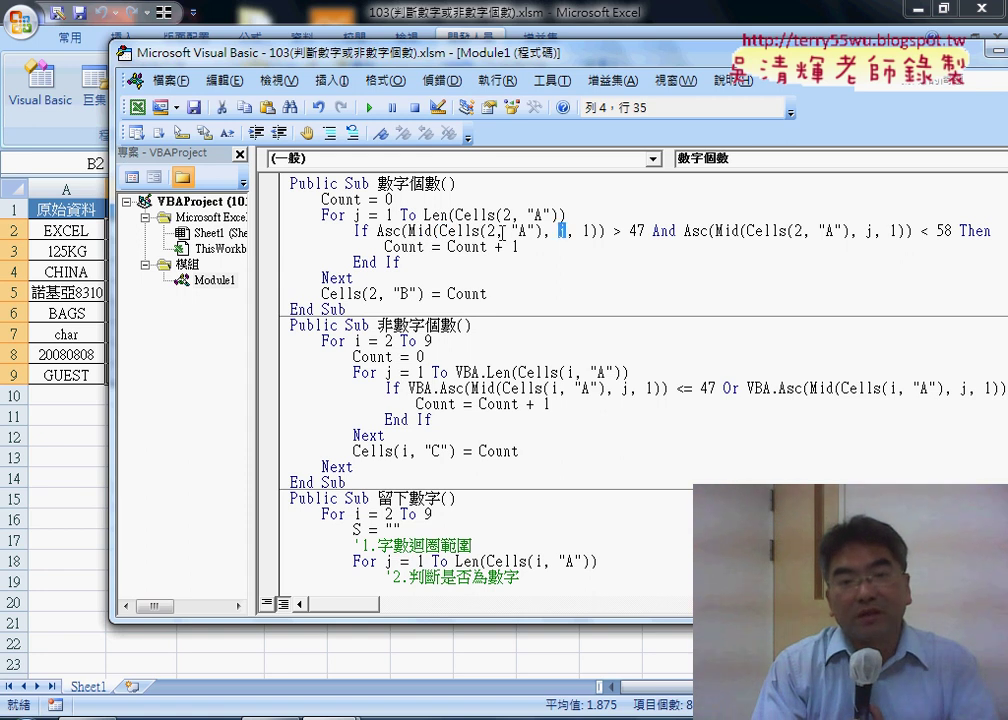
pyautogui.moveTo(449, 232); pyautogui.dragTo(541, 233)
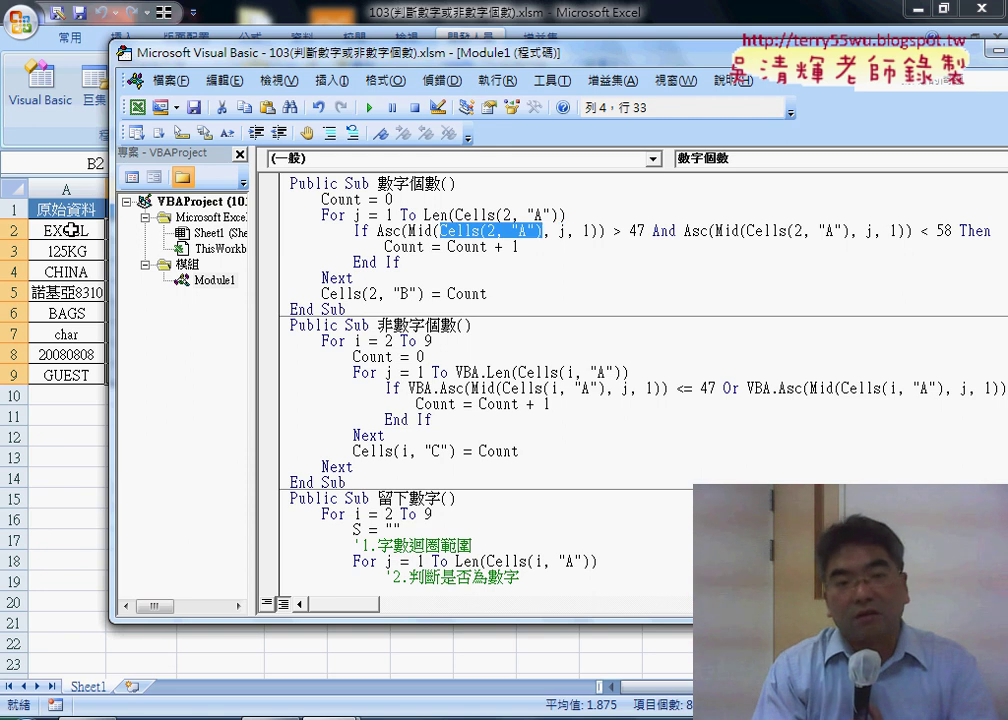
pyautogui.click(565, 231)
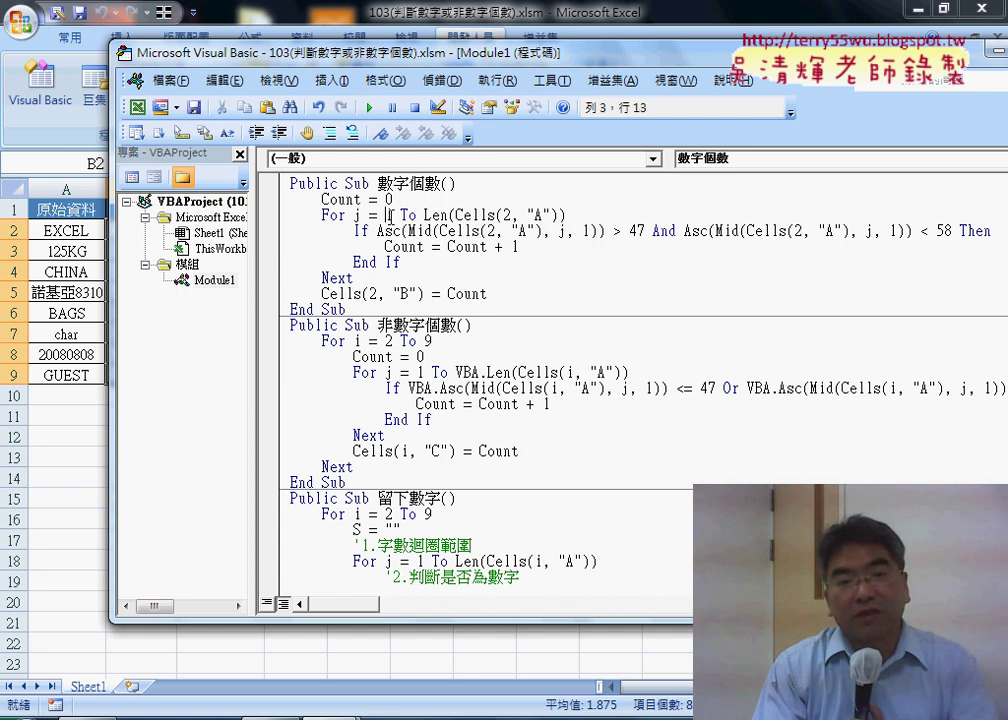
pyautogui.doubleClick(562, 230)
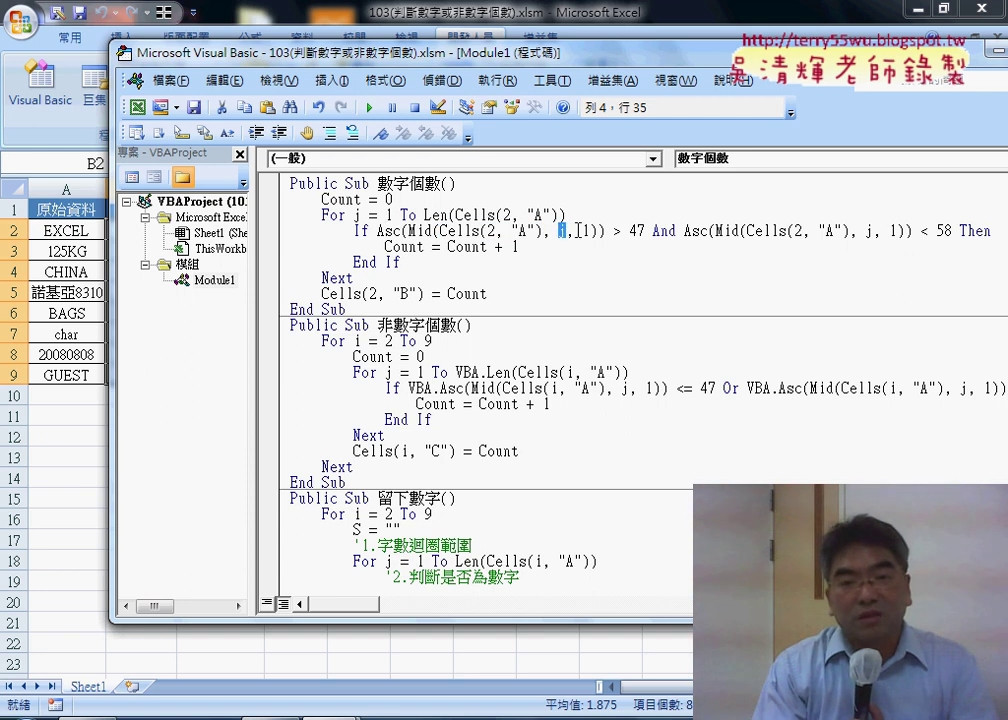
pyautogui.click(584, 231)
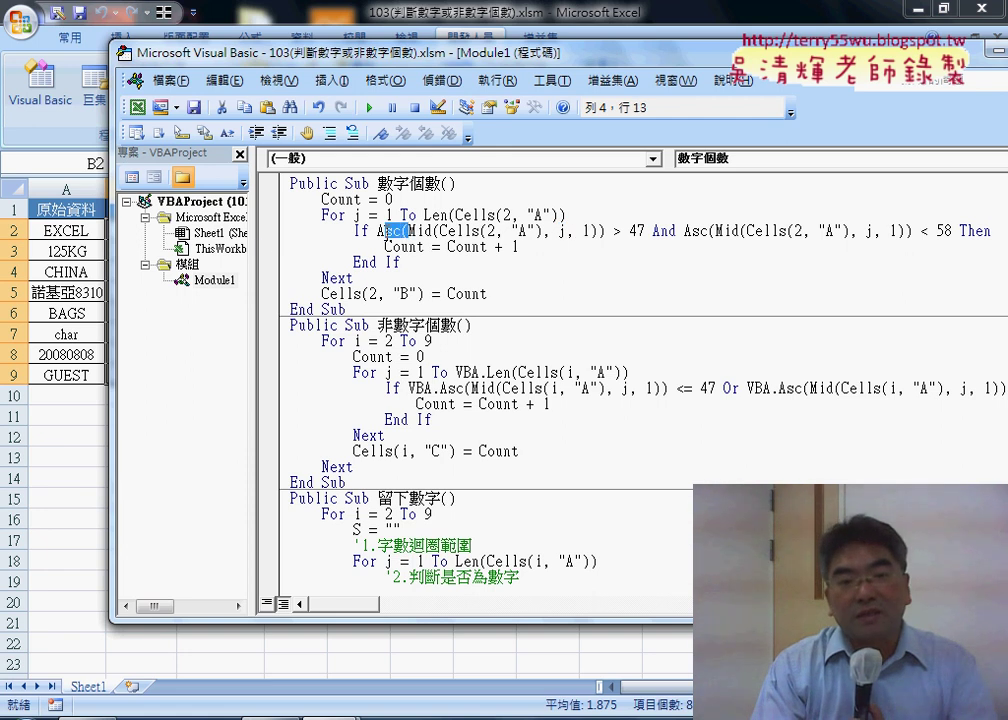
pyautogui.moveTo(386, 231); pyautogui.dragTo(377, 231)
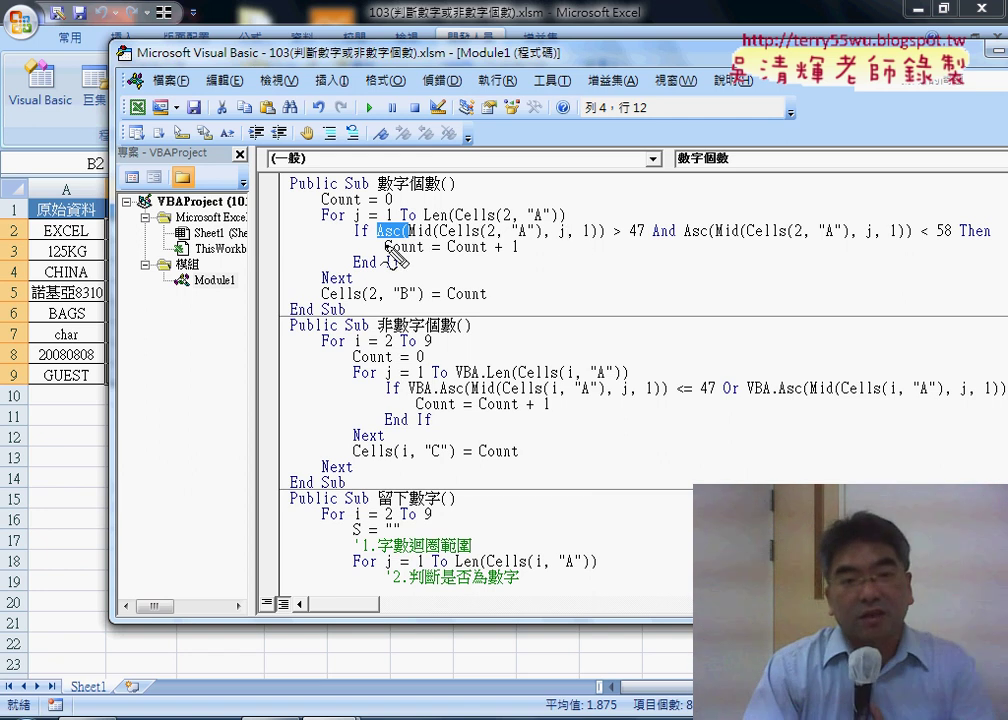
pyautogui.moveTo(380, 240); pyautogui.dragTo(600, 240)
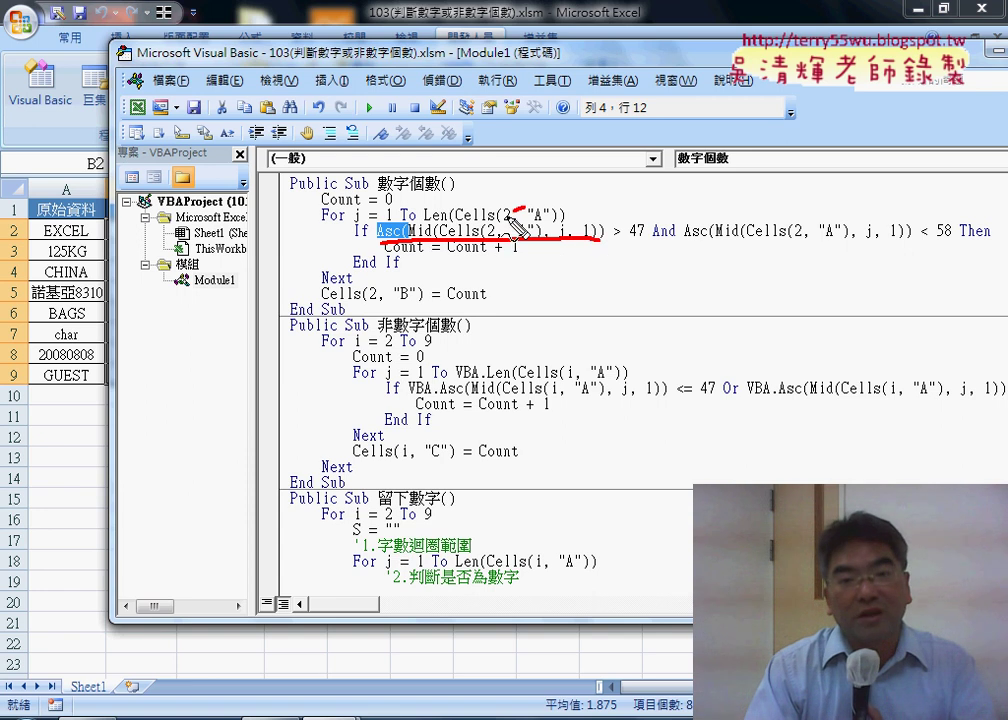
pyautogui.moveTo(508, 203)
pyautogui.mouseDown()
pyautogui.moveTo(497, 232)
pyautogui.moveTo(530, 234)
pyautogui.mouseUp()
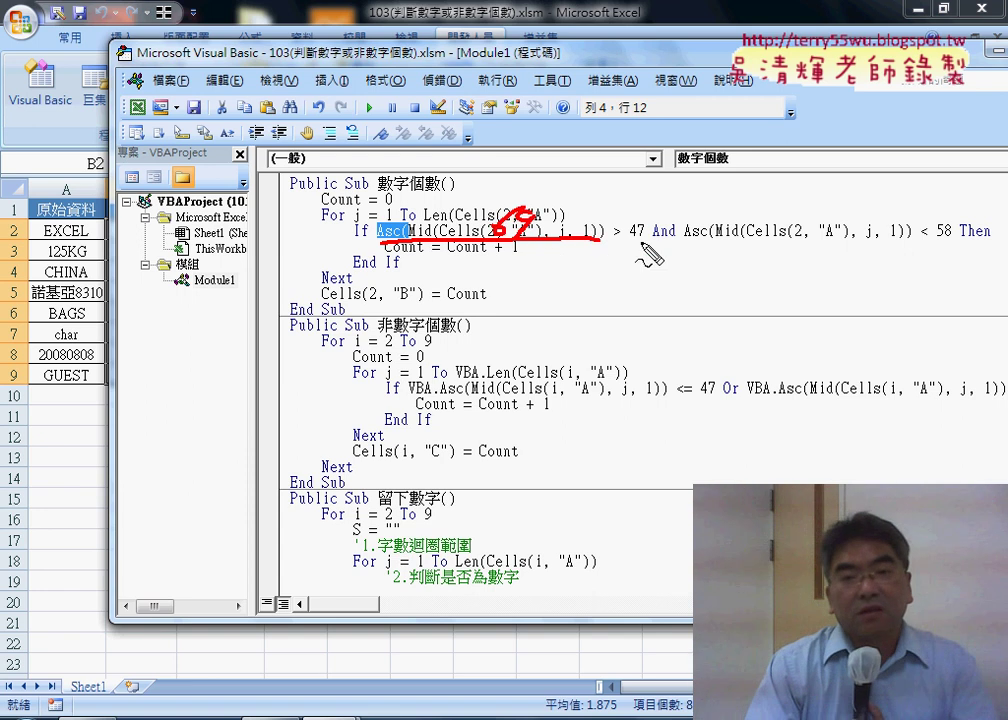
pyautogui.moveTo(643, 241); pyautogui.dragTo(615, 243)
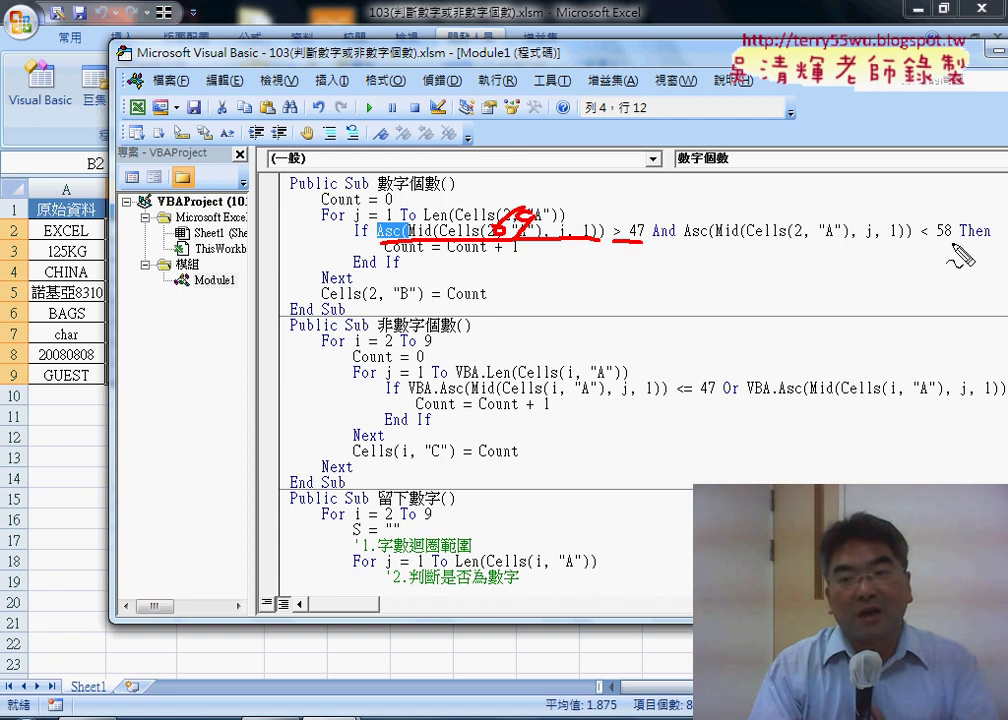
pyautogui.moveTo(921, 240); pyautogui.dragTo(953, 240)
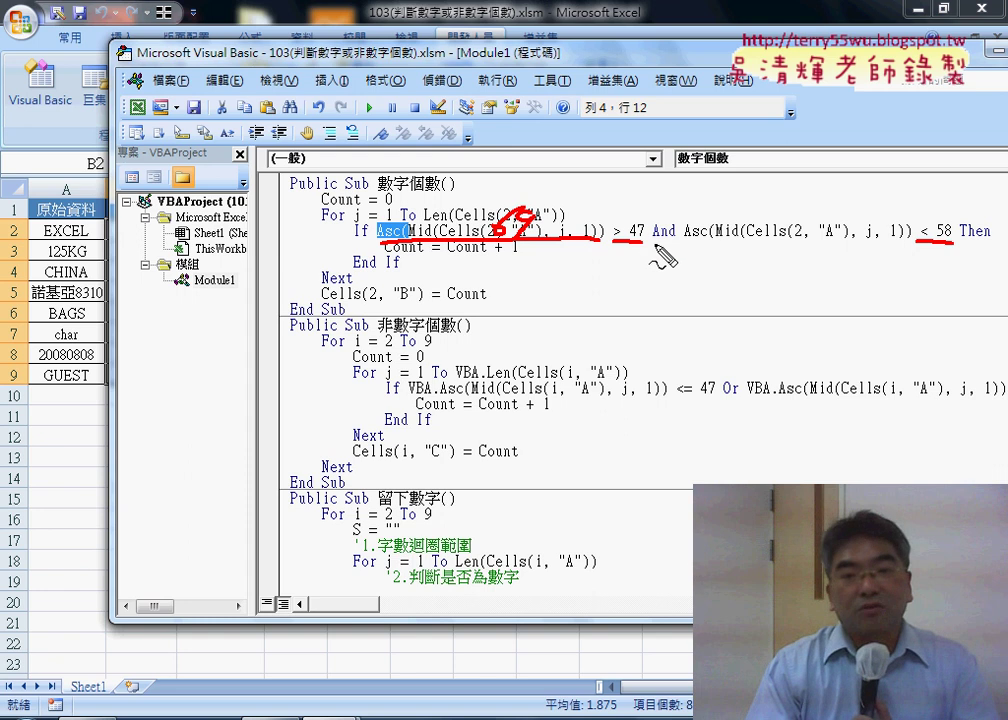
pyautogui.moveTo(672, 217); pyautogui.dragTo(664, 216)
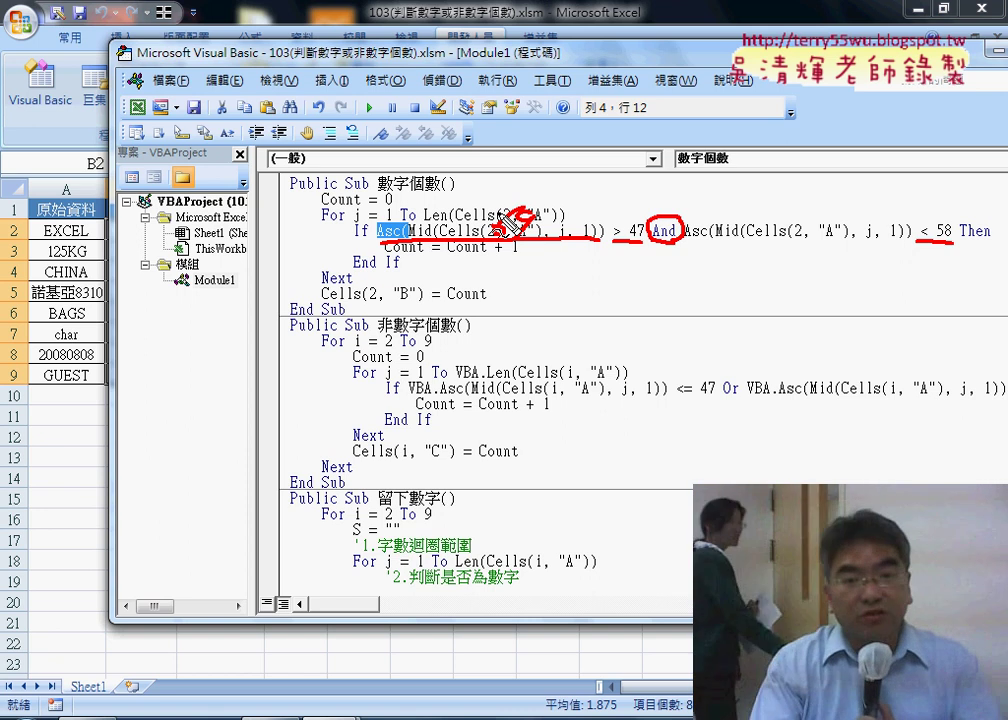
pyautogui.moveTo(563, 193)
pyautogui.mouseDown()
pyautogui.moveTo(584, 194)
pyautogui.moveTo(590, 210)
pyautogui.moveTo(575, 215)
pyautogui.mouseUp()
pyautogui.moveTo(584, 226)
pyautogui.mouseDown()
pyautogui.moveTo(598, 236)
pyautogui.moveTo(606, 213)
pyautogui.moveTo(630, 214)
pyautogui.mouseUp()
pyautogui.moveTo(818, 198)
pyautogui.mouseDown()
pyautogui.moveTo(852, 195)
pyautogui.moveTo(834, 221)
pyautogui.moveTo(846, 208)
pyautogui.moveTo(826, 185)
pyautogui.mouseUp()
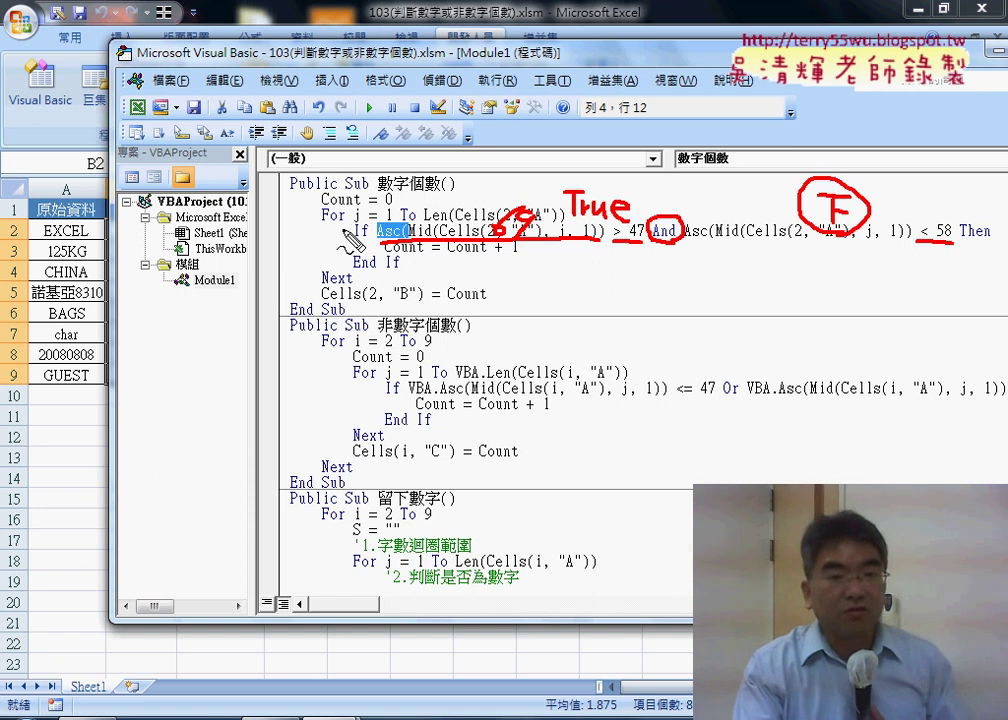
pyautogui.moveTo(348, 232)
pyautogui.mouseDown()
pyautogui.moveTo(352, 262)
pyautogui.moveTo(518, 256)
pyautogui.mouseUp()
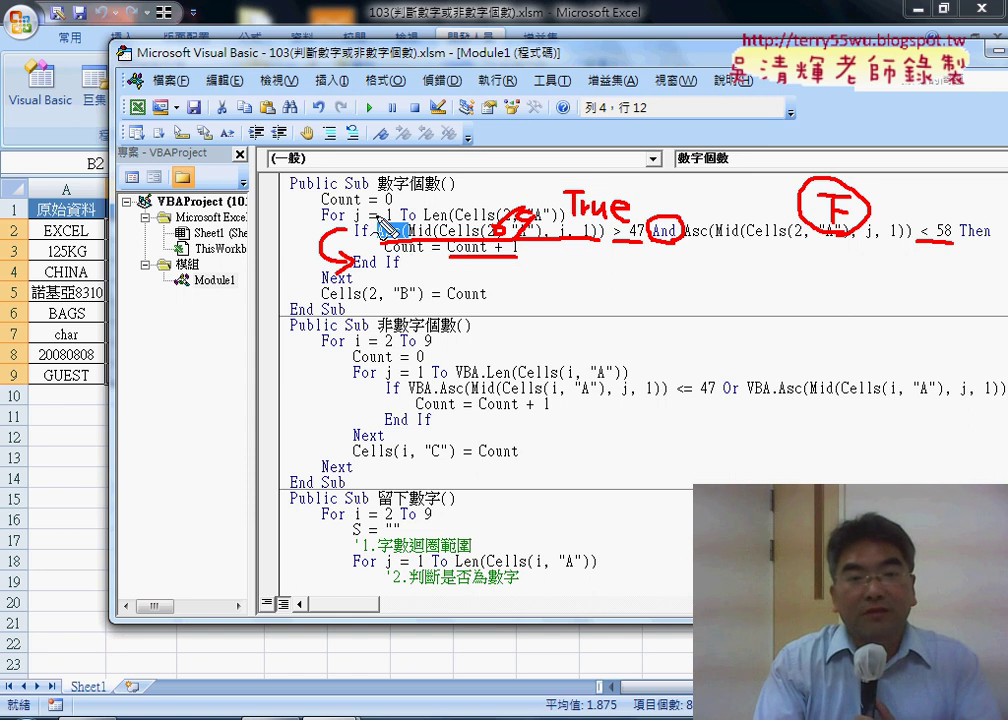
pyautogui.moveTo(322, 208); pyautogui.dragTo(393, 206)
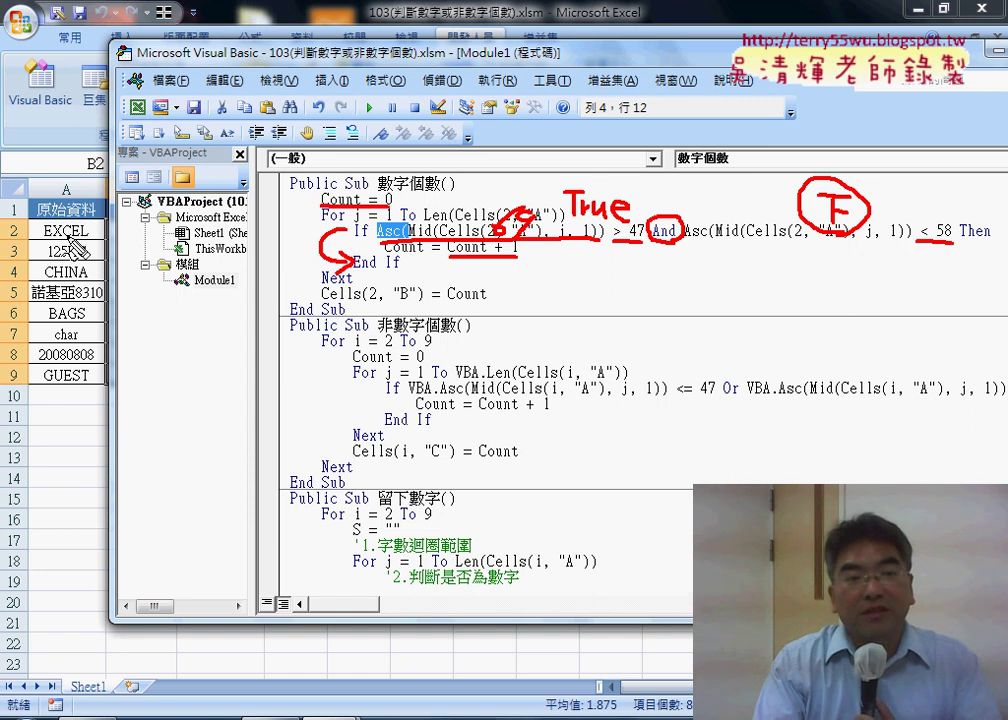
pyautogui.moveTo(68, 219); pyautogui.dragTo(72, 243)
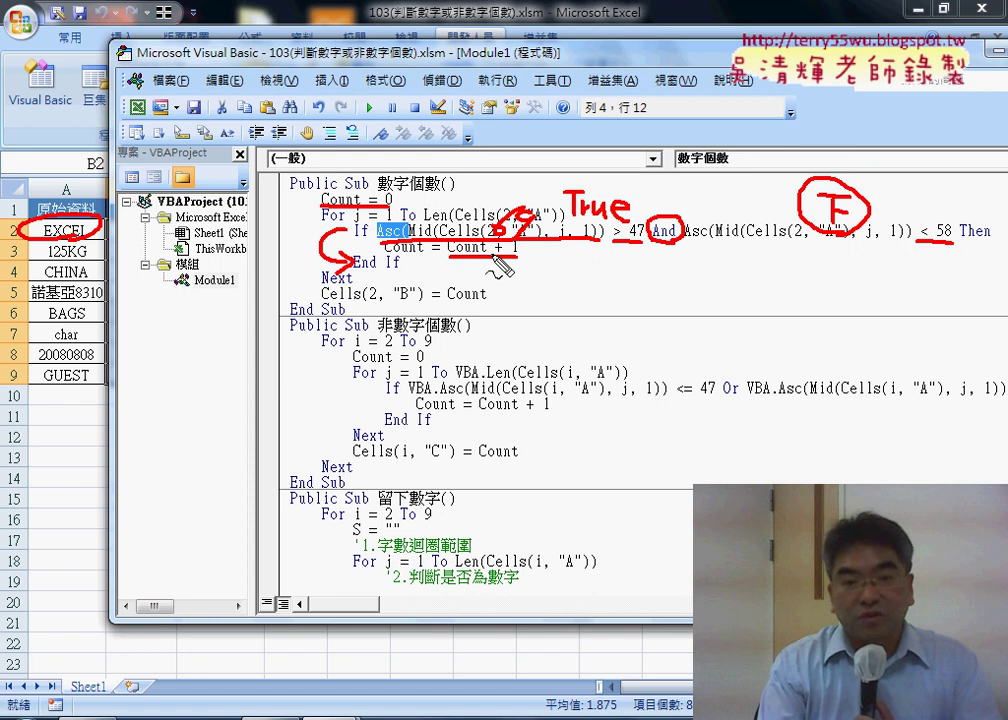
pyautogui.moveTo(460, 270); pyautogui.dragTo(474, 265)
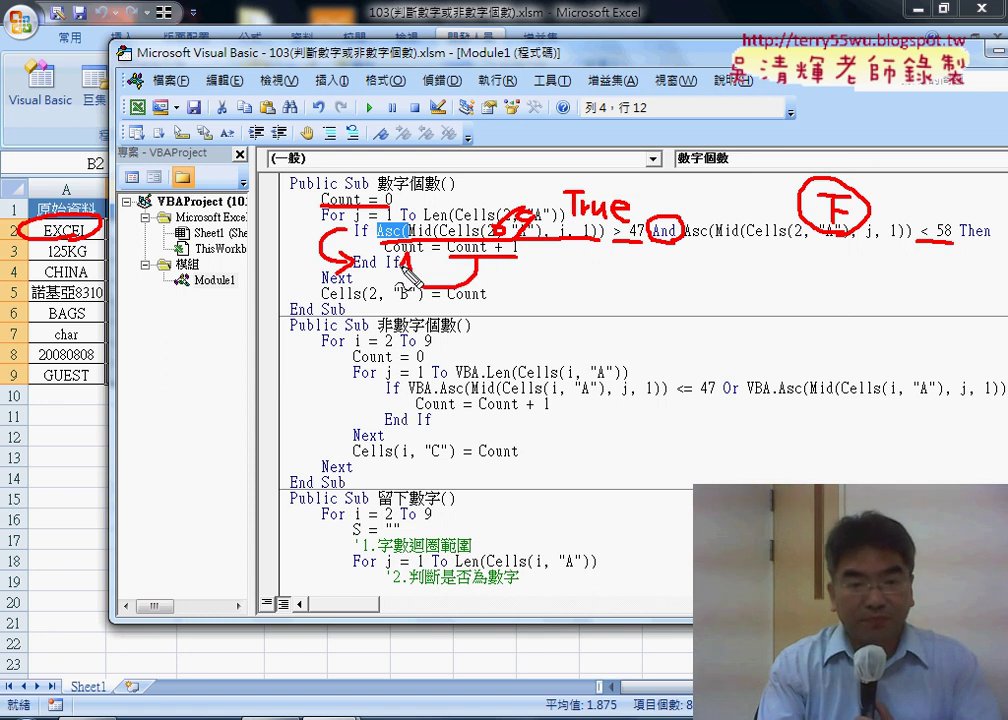
pyautogui.moveTo(472, 262); pyautogui.dragTo(412, 258)
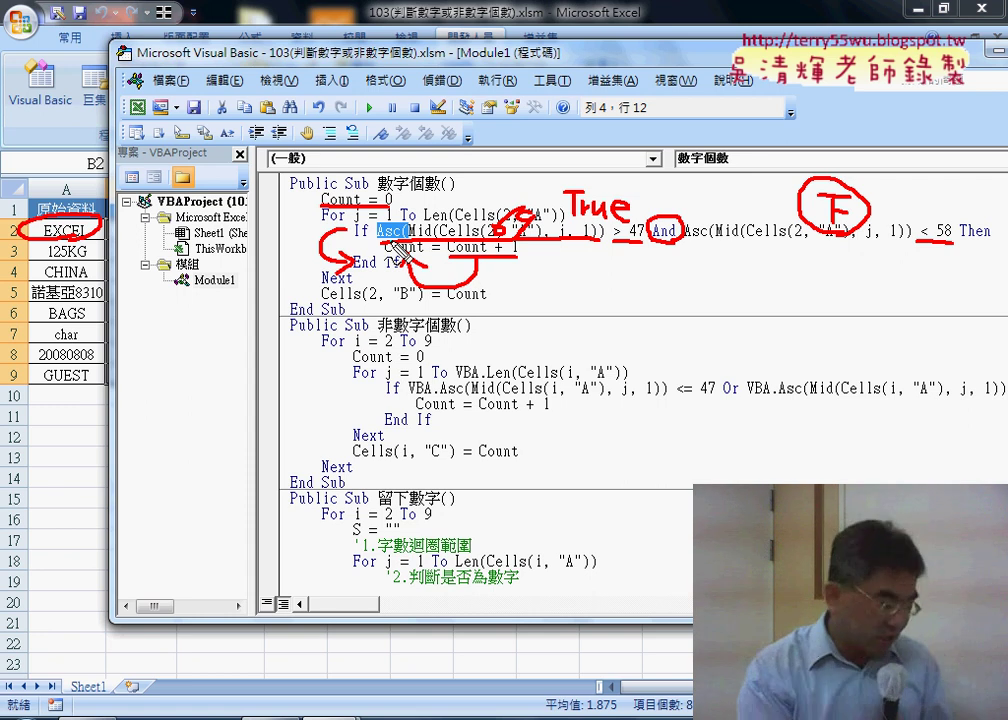
pyautogui.press('Escape')
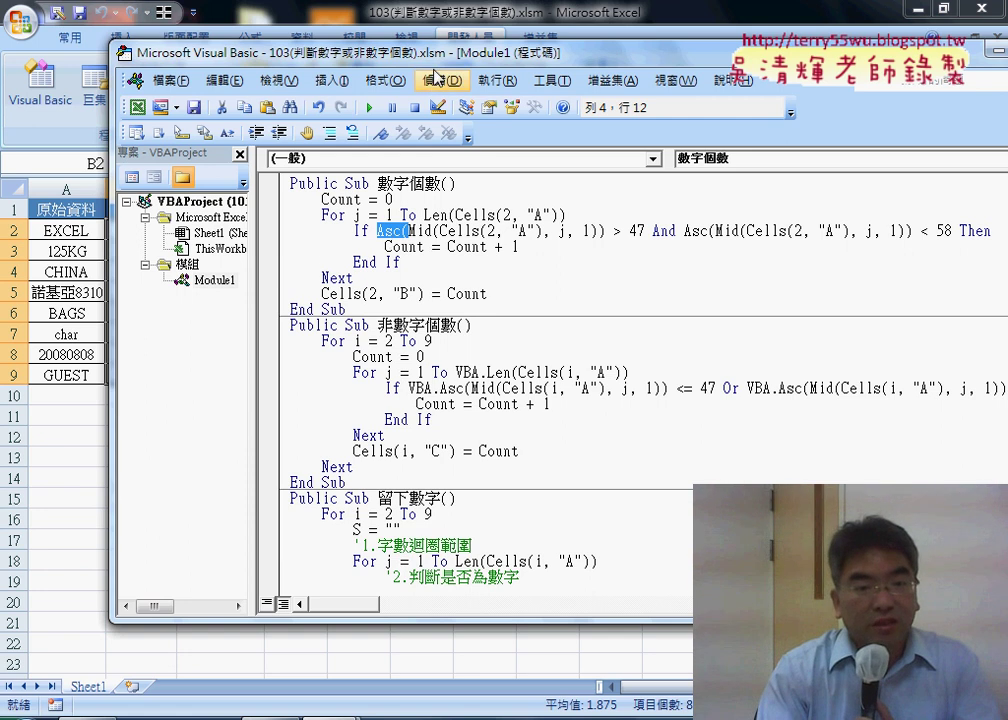
# - Run the 清除 macro with F5 to empty the digit counts in column B
pyautogui.moveTo(348, 55); pyautogui.dragTo(400, 47)
pyautogui.scroll(-5, 512, 331)
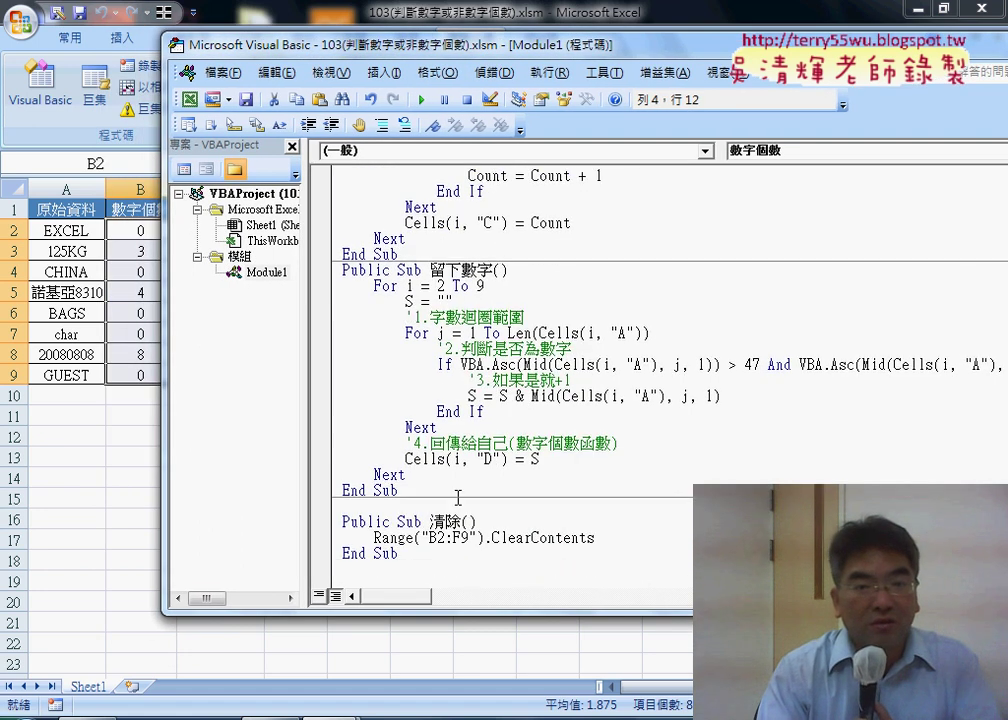
pyautogui.click(454, 537)
pyautogui.click(421, 100)
# - Rerun 數字個數 to put 0 in B2, then highlight its fixed row 2 and body
pyautogui.scroll(5, 435, 268)
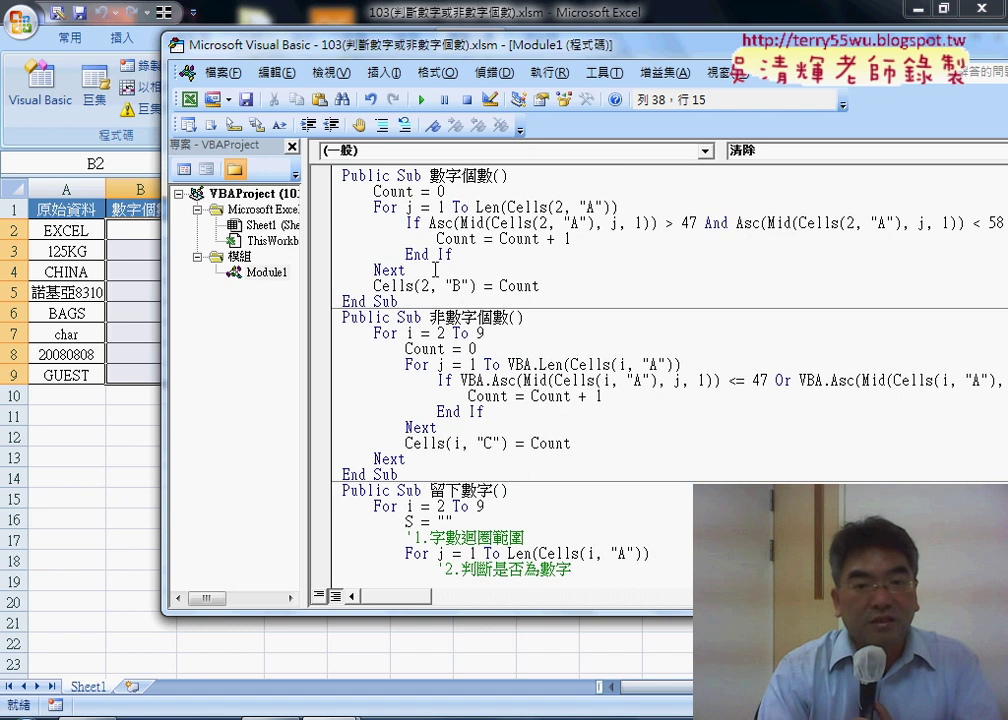
pyautogui.click(449, 253)
pyautogui.click(421, 100)
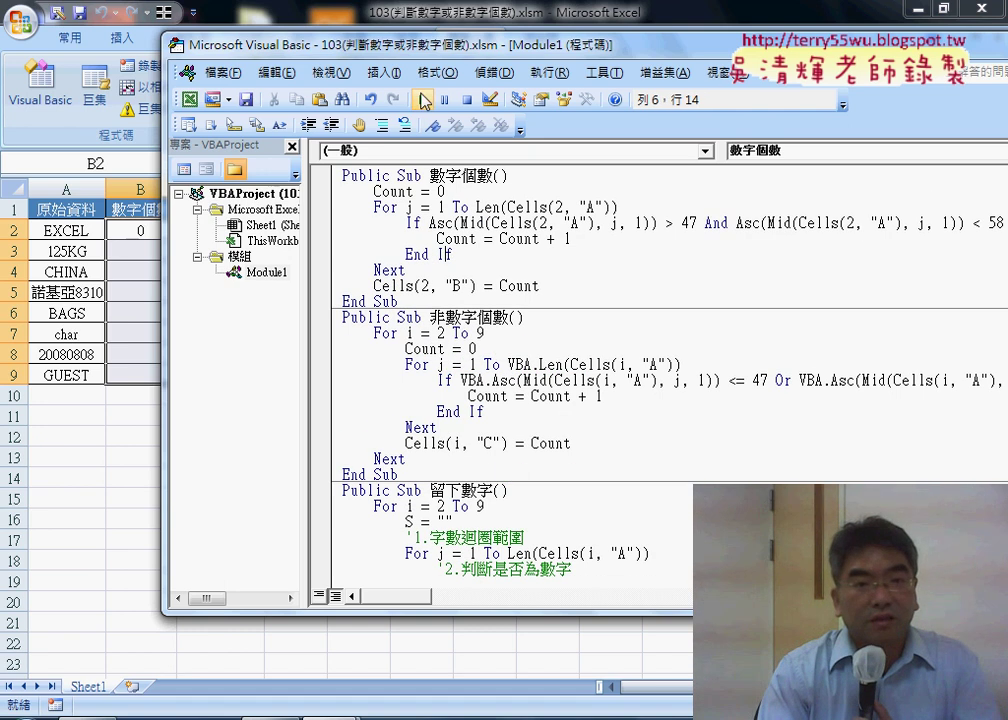
pyautogui.moveTo(421, 57); pyautogui.dragTo(500, 65)
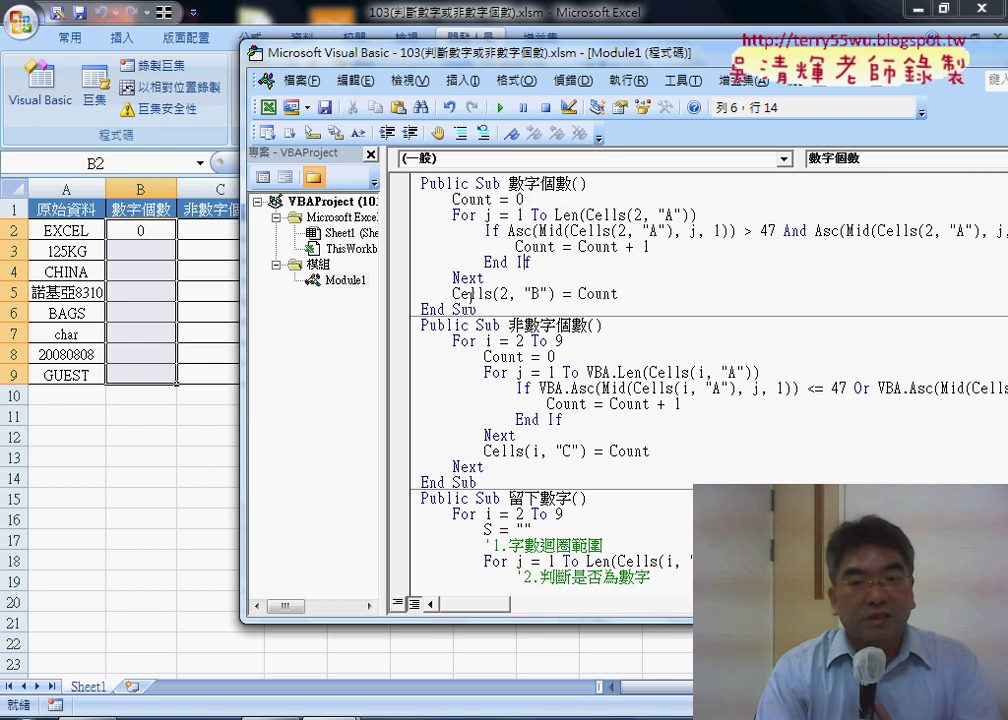
pyautogui.doubleClick(621, 231)
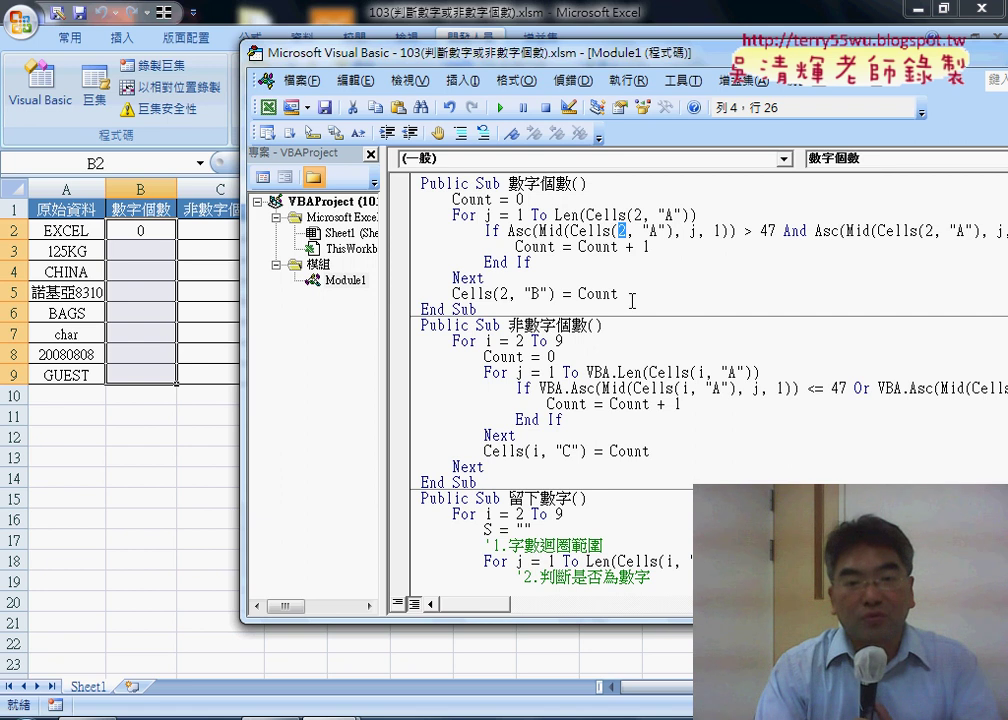
pyautogui.moveTo(619, 294); pyautogui.dragTo(418, 200)
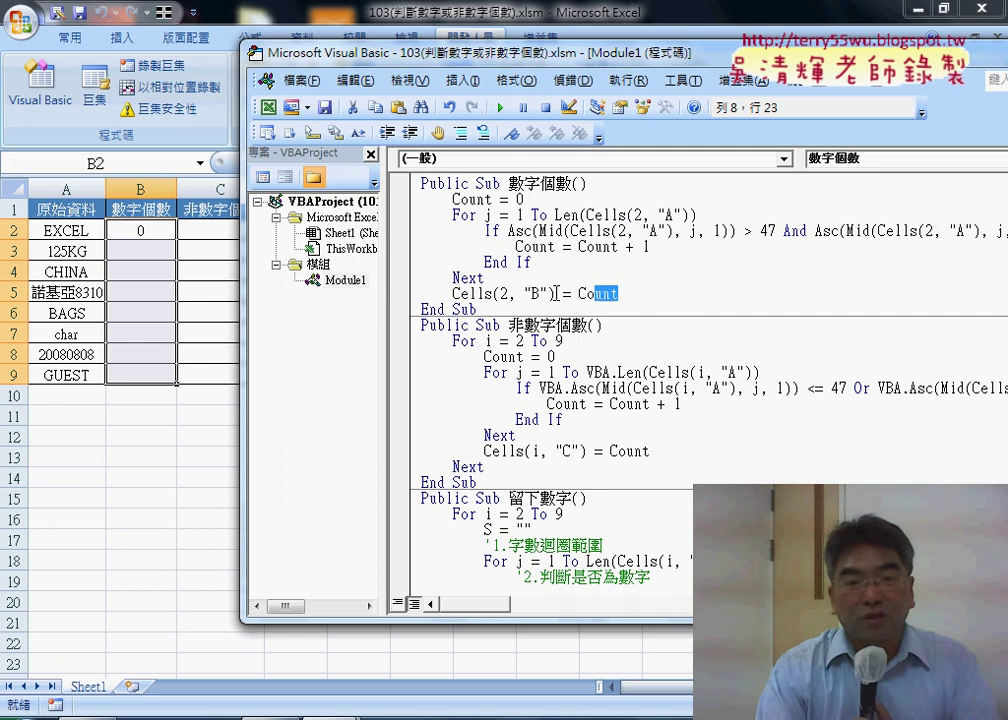
# - Add a For i = 2 To 9 line under the 數字個數 header, with a matching Next
pyautogui.click(600, 184)
pyautogui.press('Return')
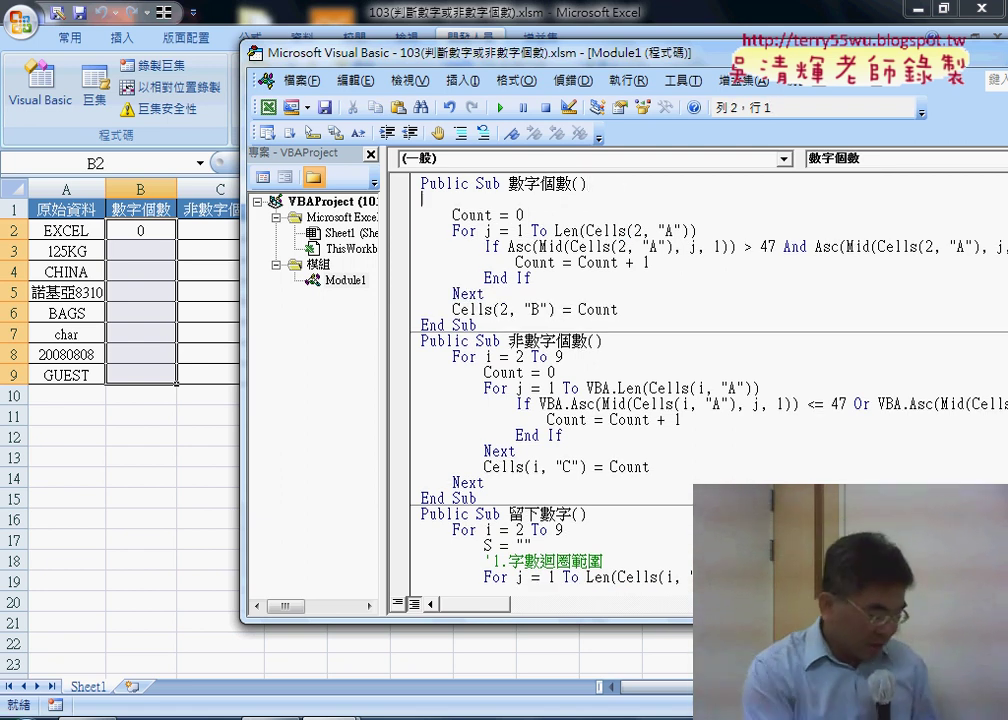
pyautogui.press('Tab')
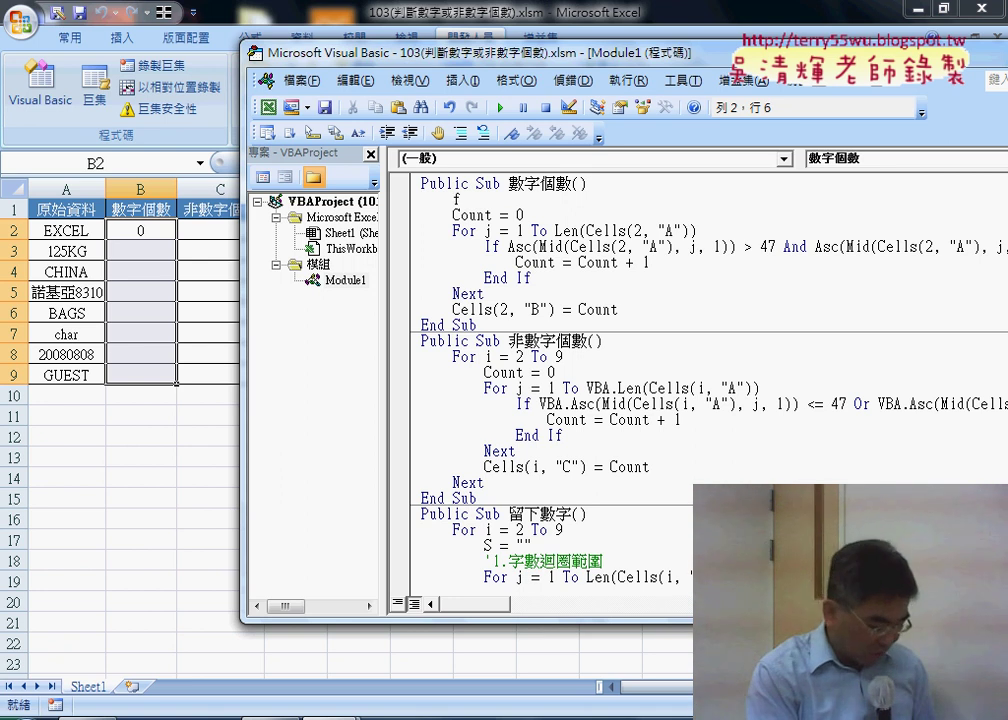
pyautogui.write('or ')
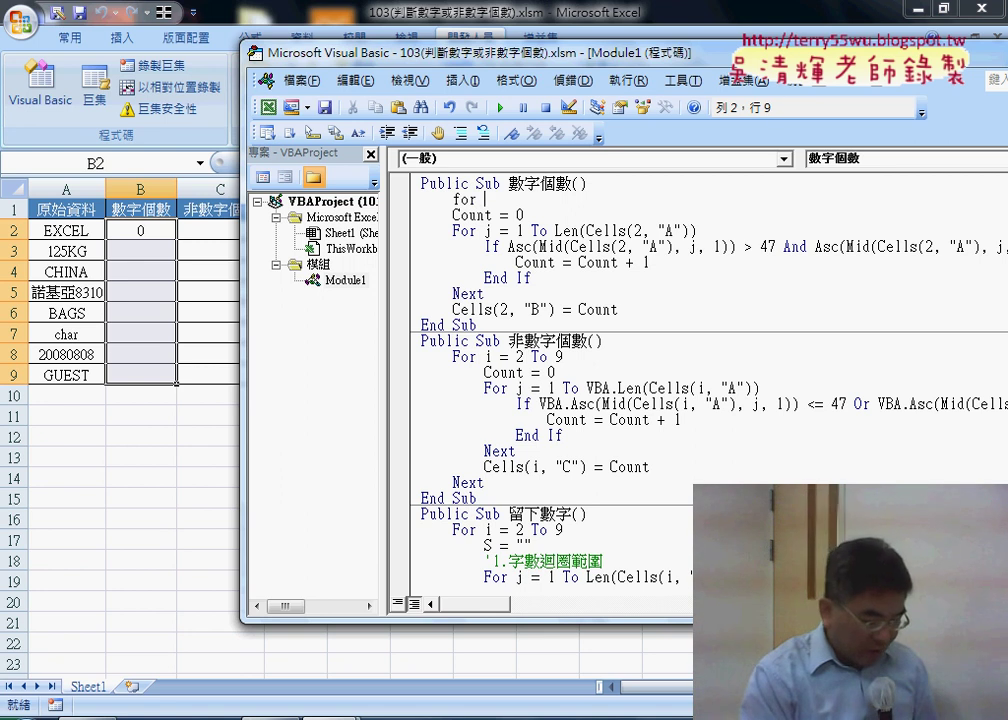
pyautogui.write('i')
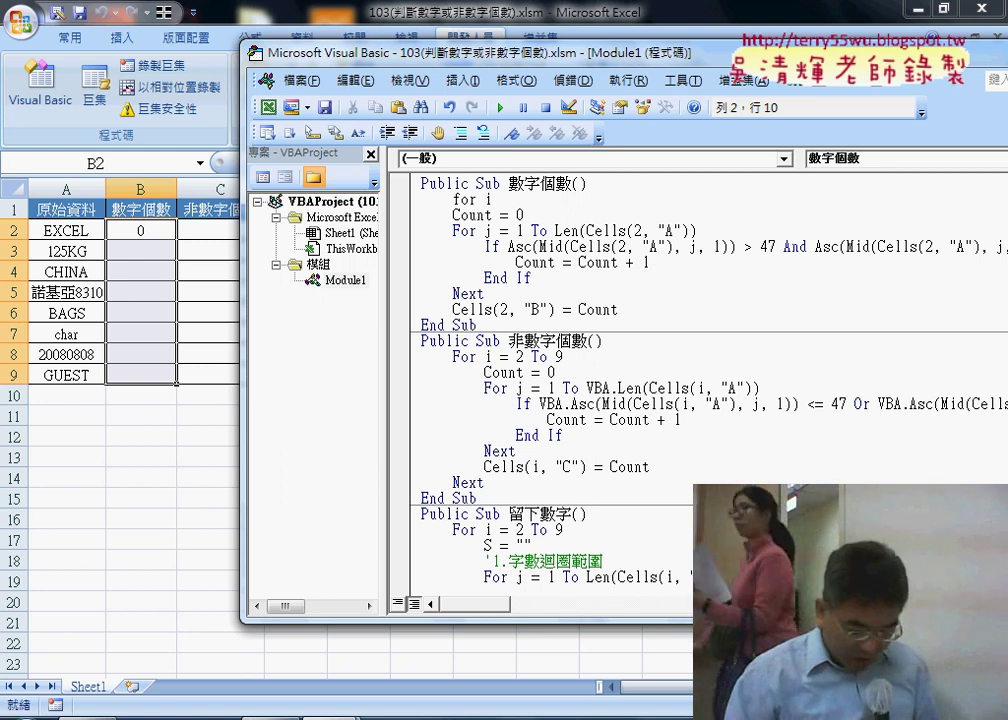
pyautogui.write('=2')
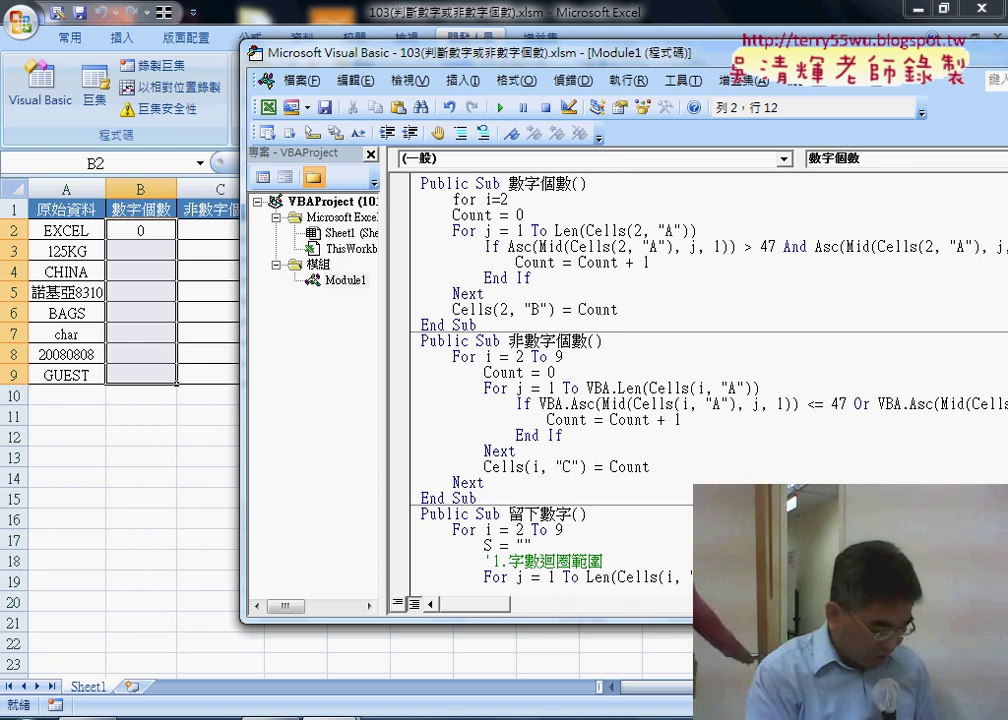
pyautogui.write('to')
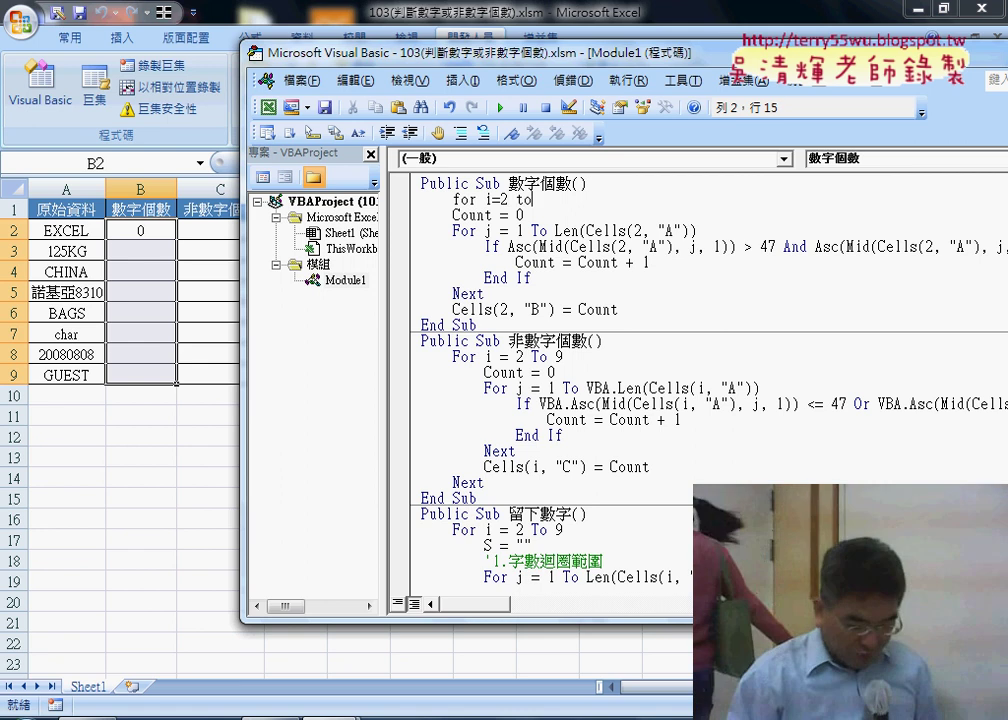
pyautogui.write(' 9')
pyautogui.press('Return')
pyautogui.press('Return')
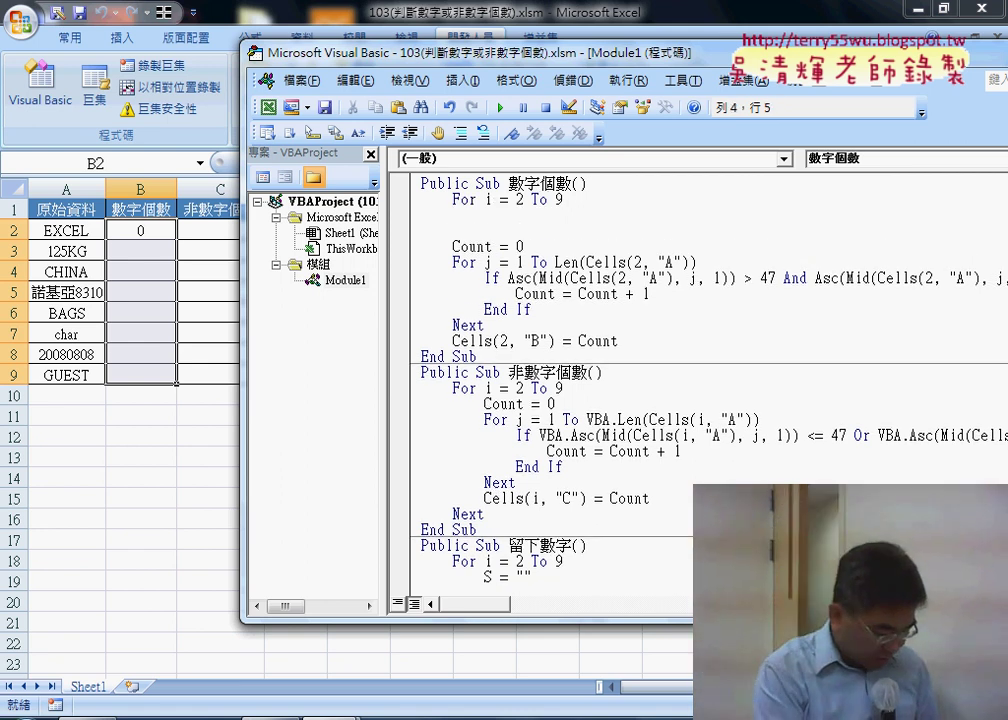
pyautogui.write('next')
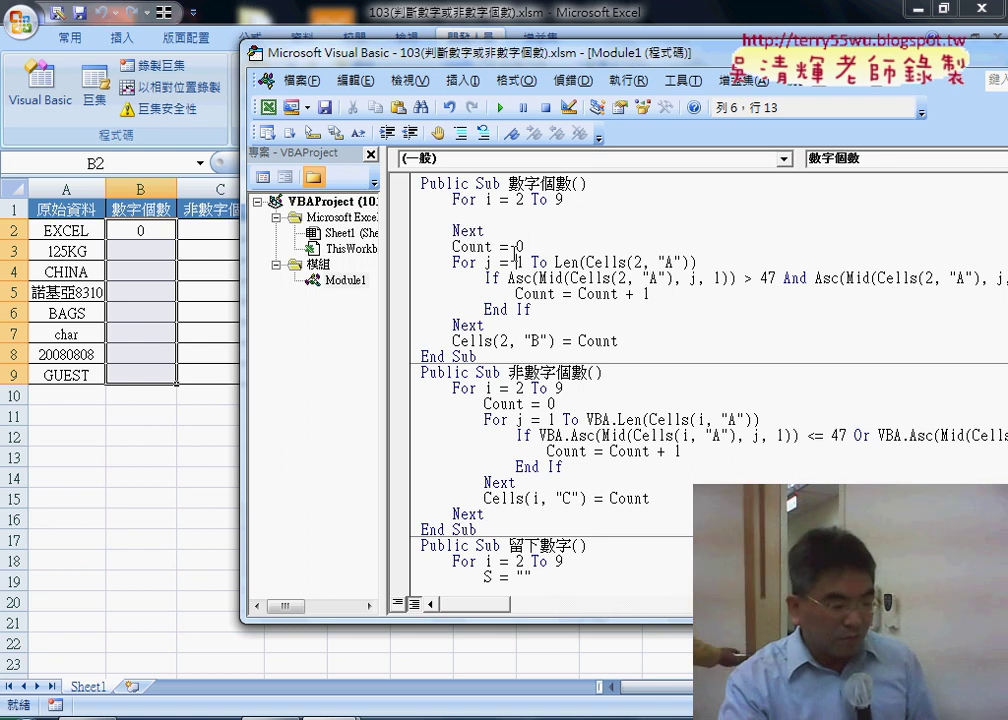
# - Move the Count = 0 … Cells(2, "B") = Count block inside the loop and indent it
pyautogui.moveTo(540, 232); pyautogui.dragTo(421, 199)
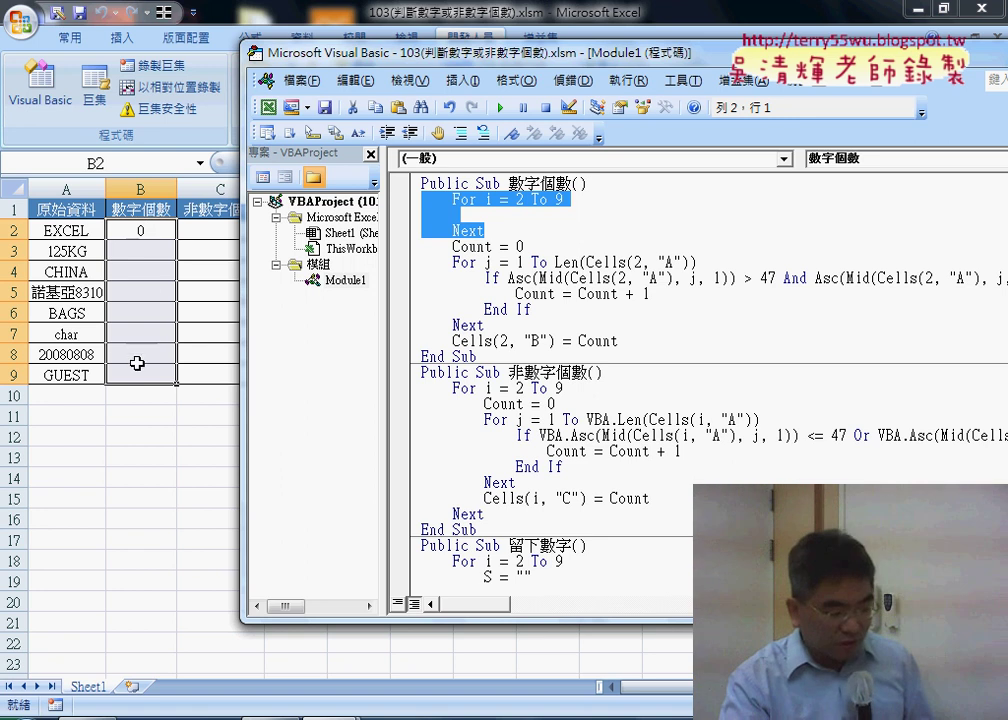
pyautogui.moveTo(344, 62); pyautogui.dragTo(293, 62)
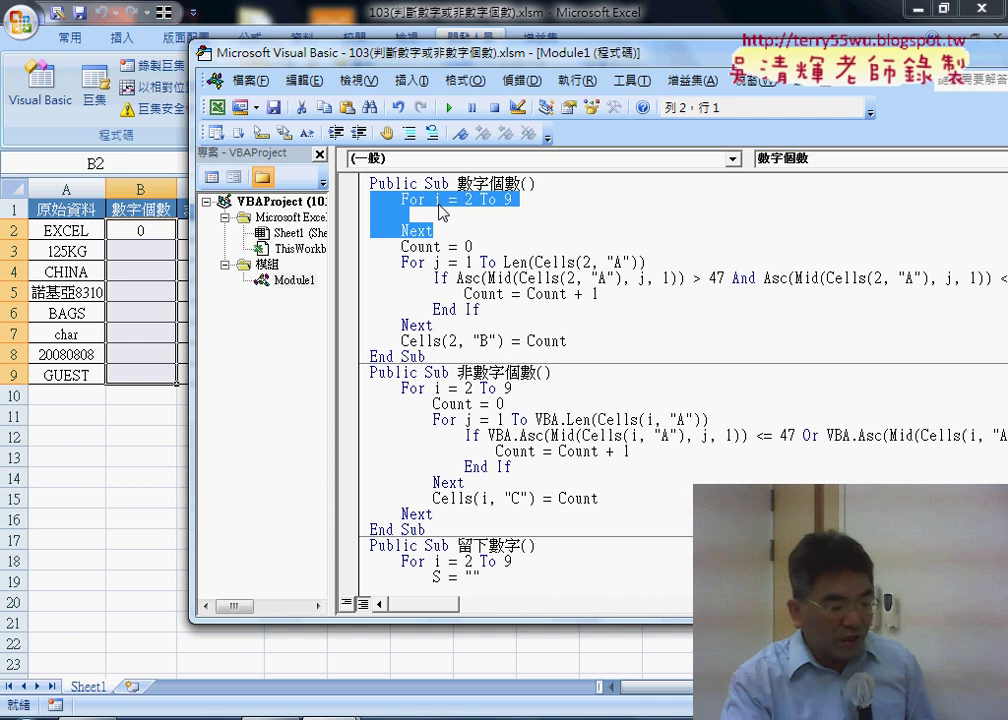
pyautogui.doubleClick(589, 262)
pyautogui.moveTo(566, 341); pyautogui.dragTo(352, 246)
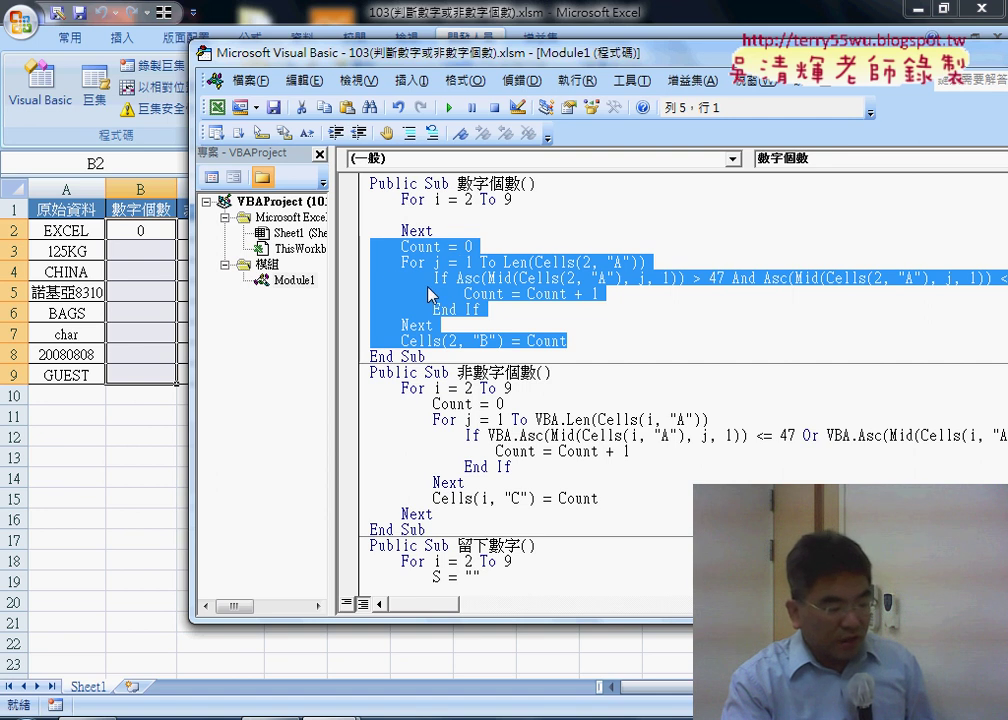
pyautogui.moveTo(433, 231); pyautogui.dragTo(368, 200)
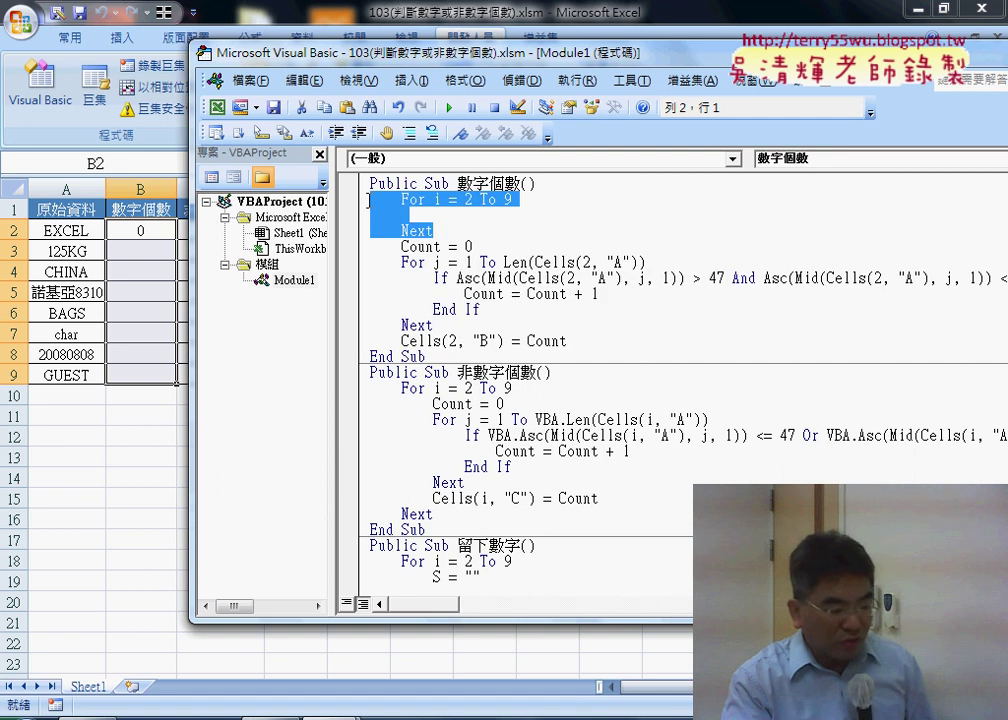
pyautogui.moveTo(570, 341); pyautogui.dragTo(367, 251)
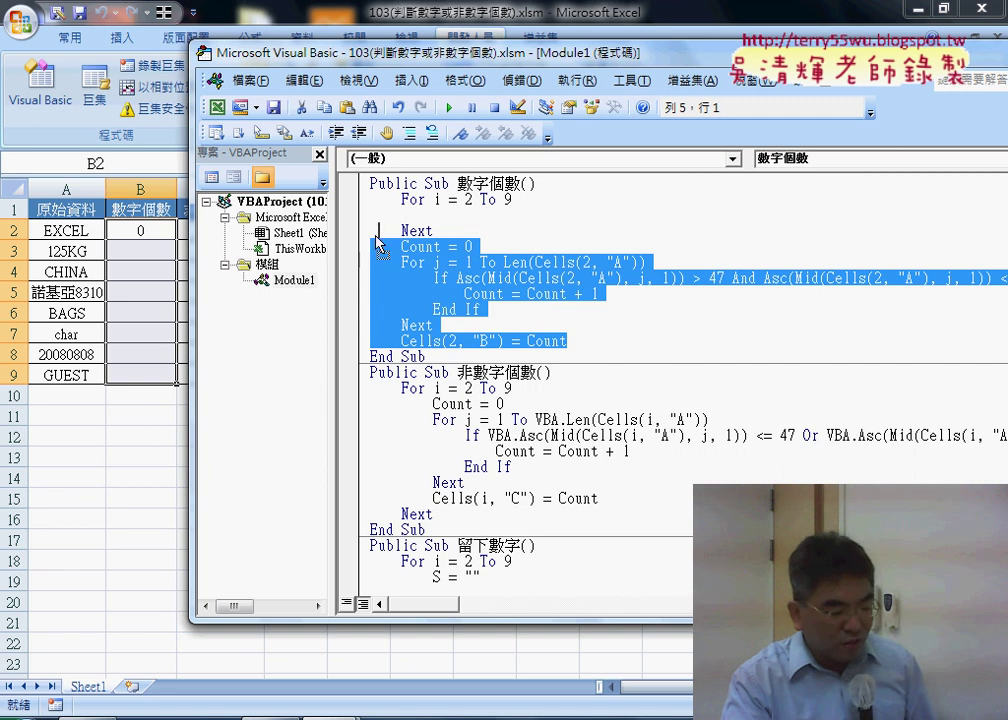
pyautogui.moveTo(372, 229); pyautogui.dragTo(371, 220)
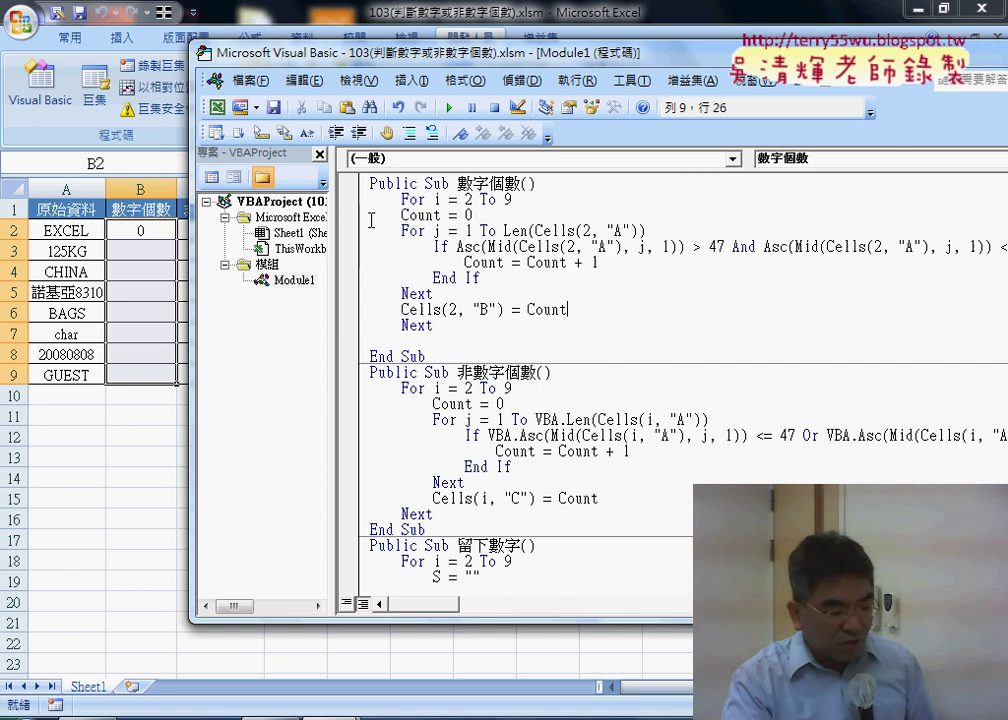
pyautogui.moveTo(577, 313); pyautogui.dragTo(357, 222)
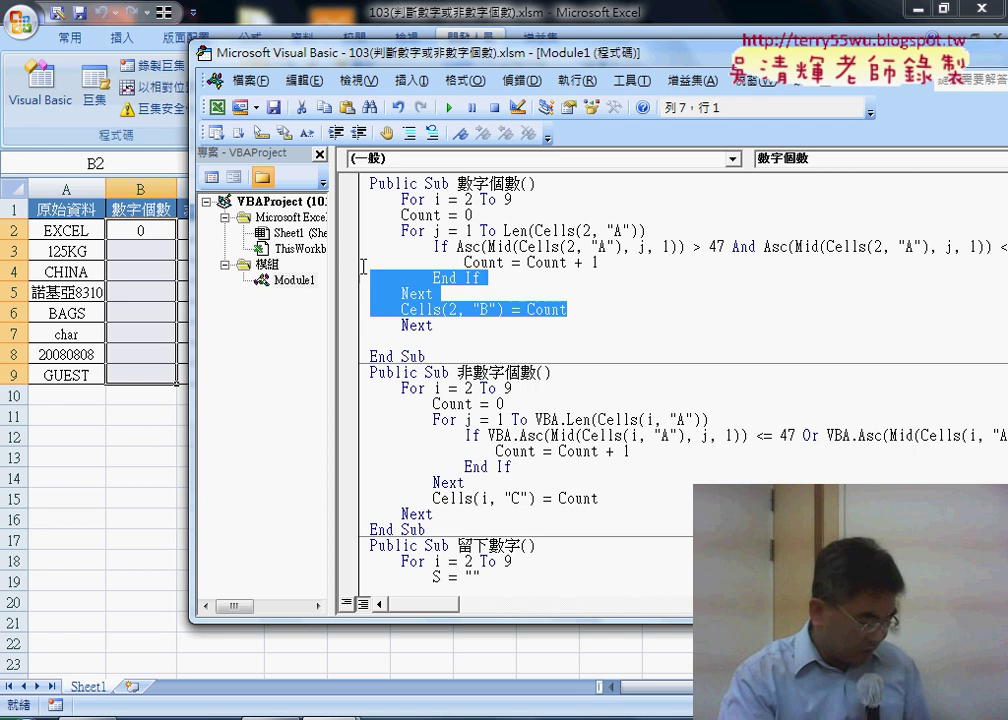
pyautogui.press('Tab')
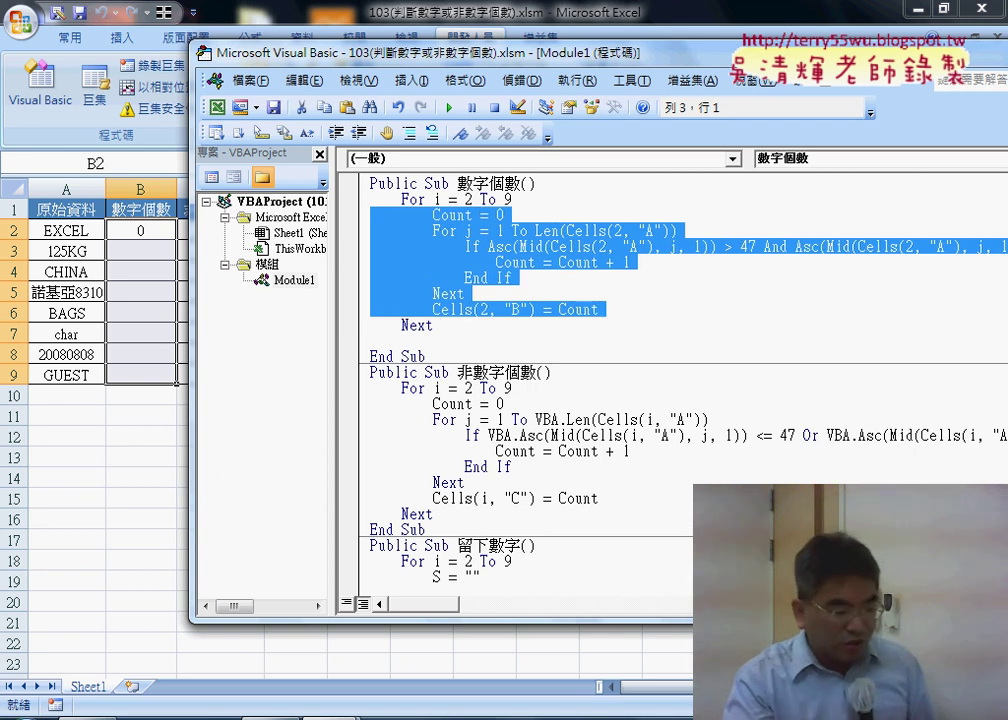
pyautogui.click(450, 326)
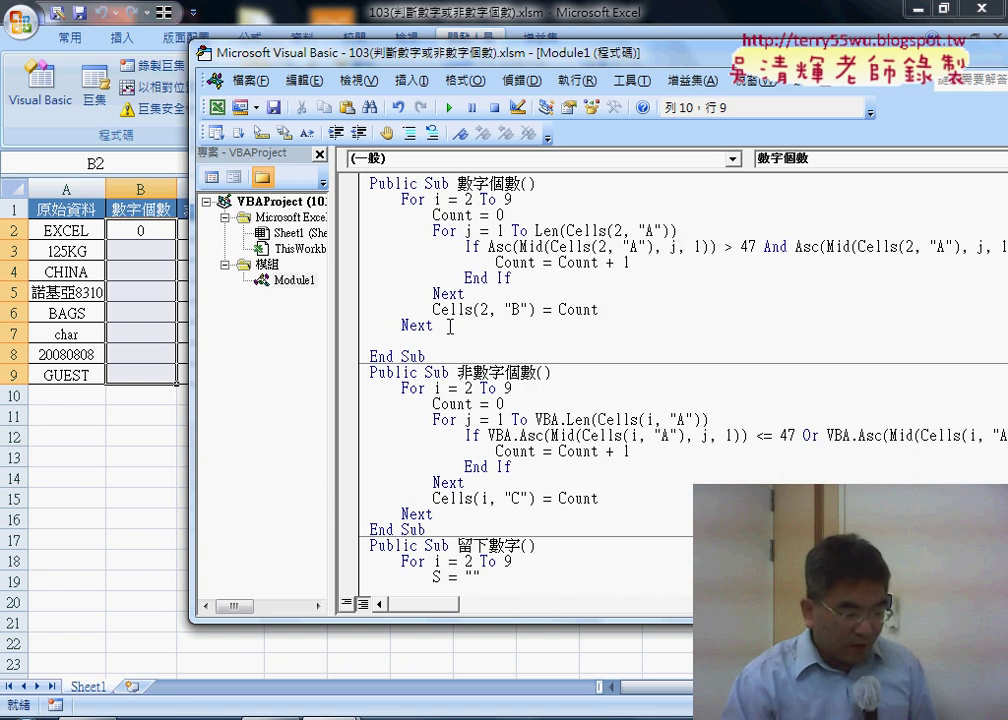
# - Remove the blank line before End Sub, change each Cells(2, …) to Cells(i, …), and run 數字個數
pyautogui.press('Delete')
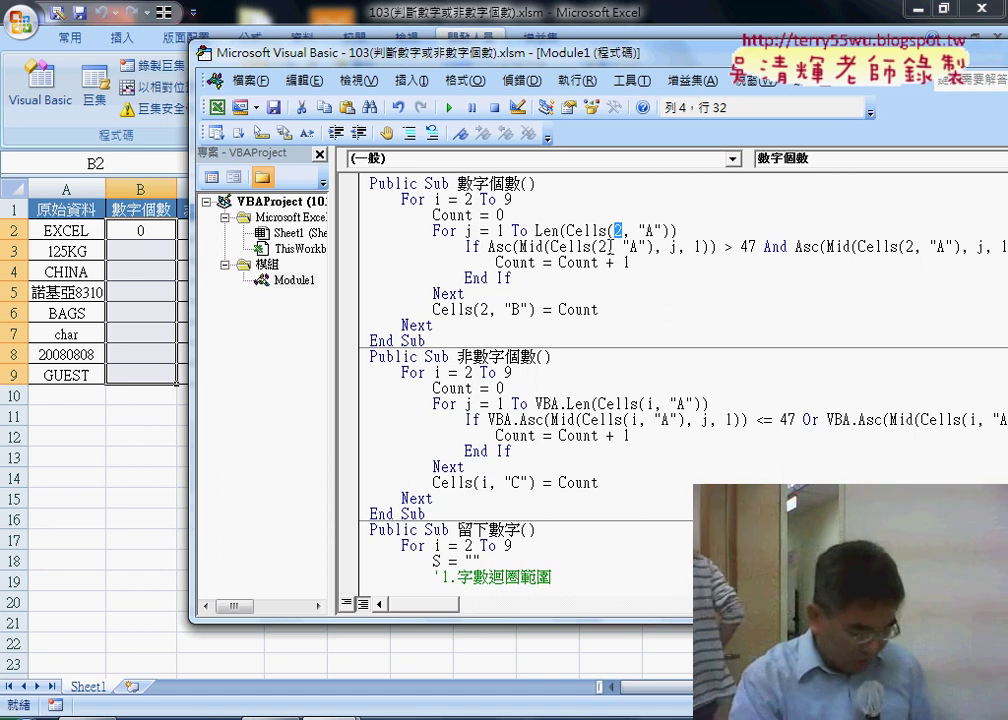
pyautogui.write('i')
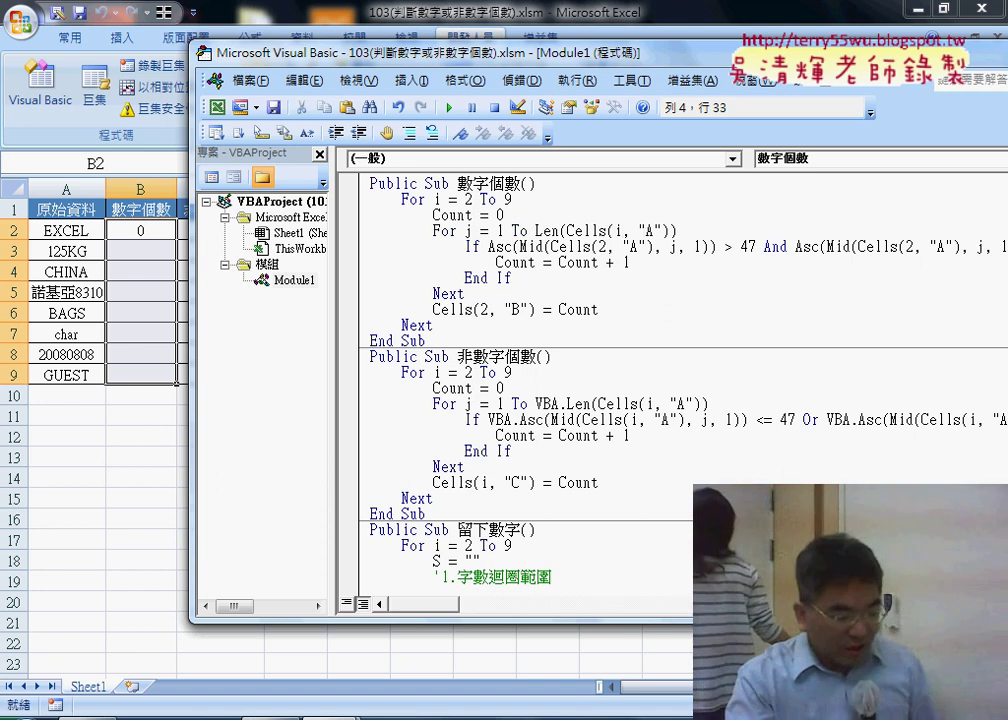
pyautogui.doubleClick(603, 245)
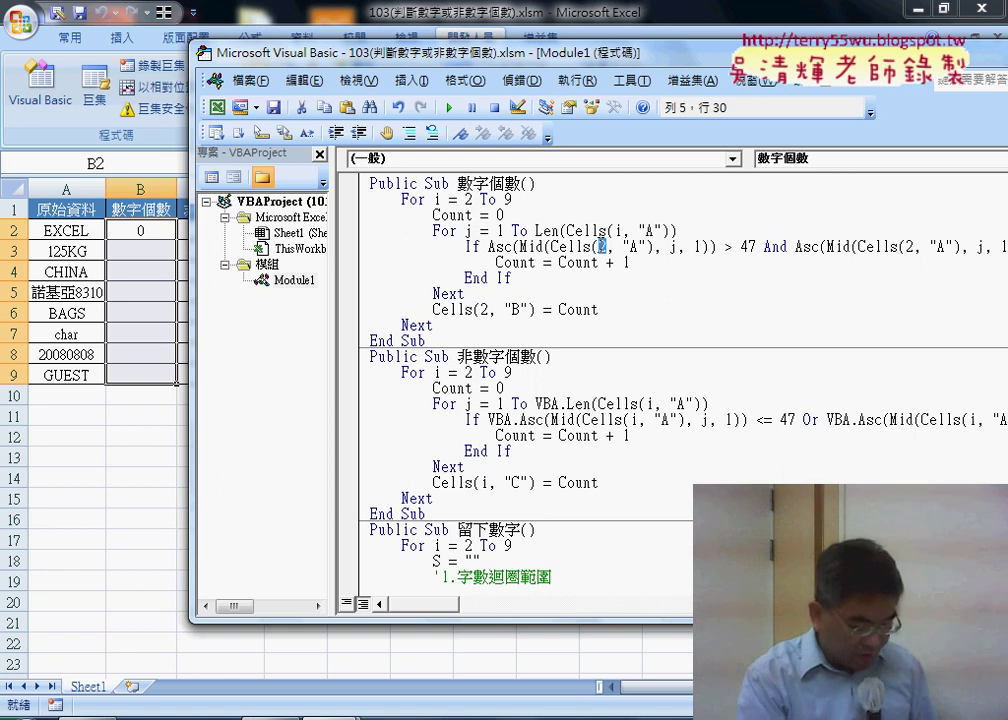
pyautogui.write('i')
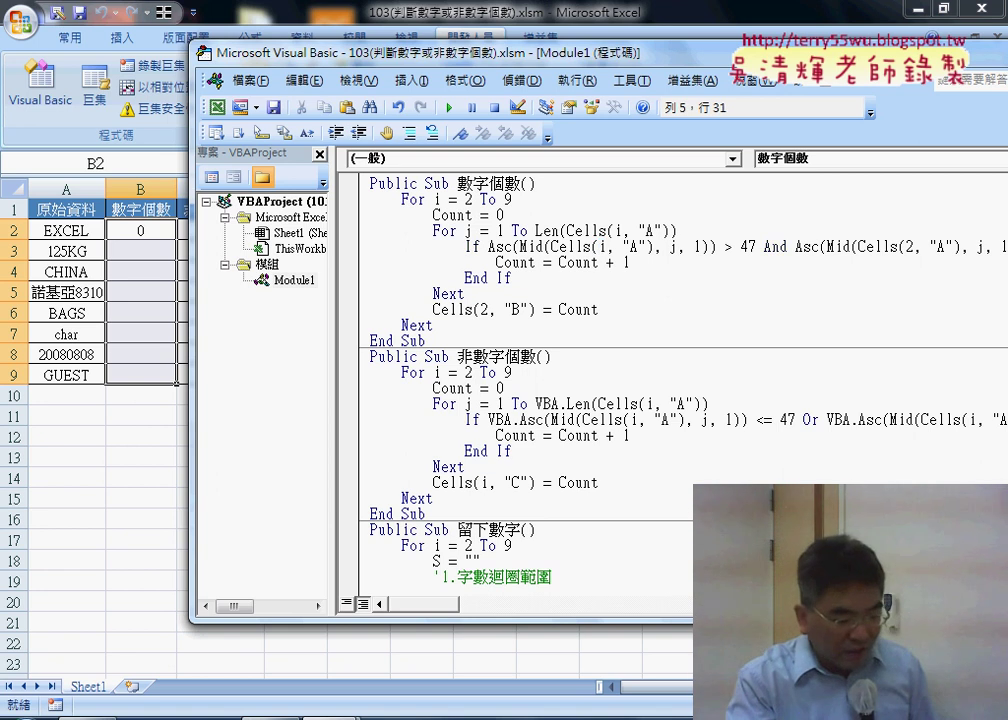
pyautogui.doubleClick(910, 245)
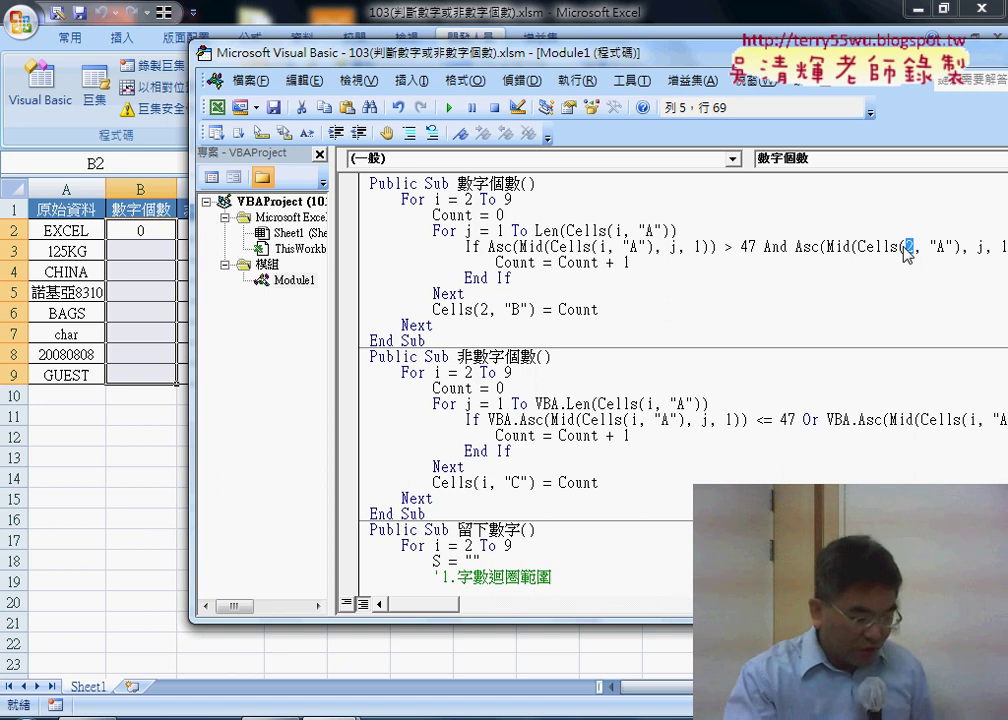
pyautogui.write('i')
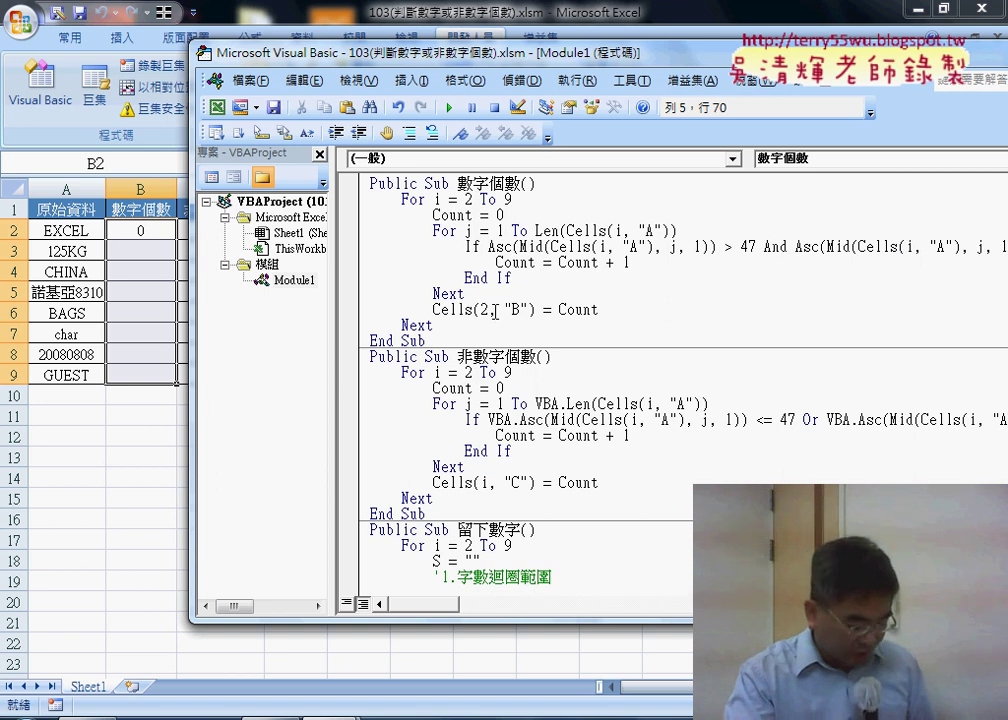
pyautogui.doubleClick(484, 309)
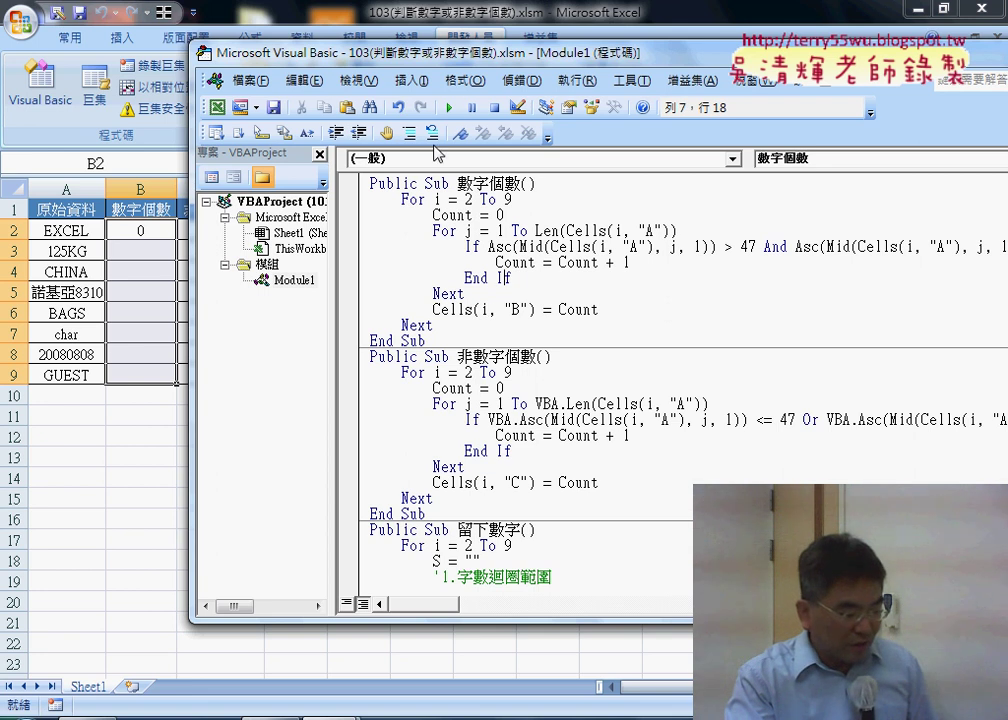
pyautogui.click(449, 110)
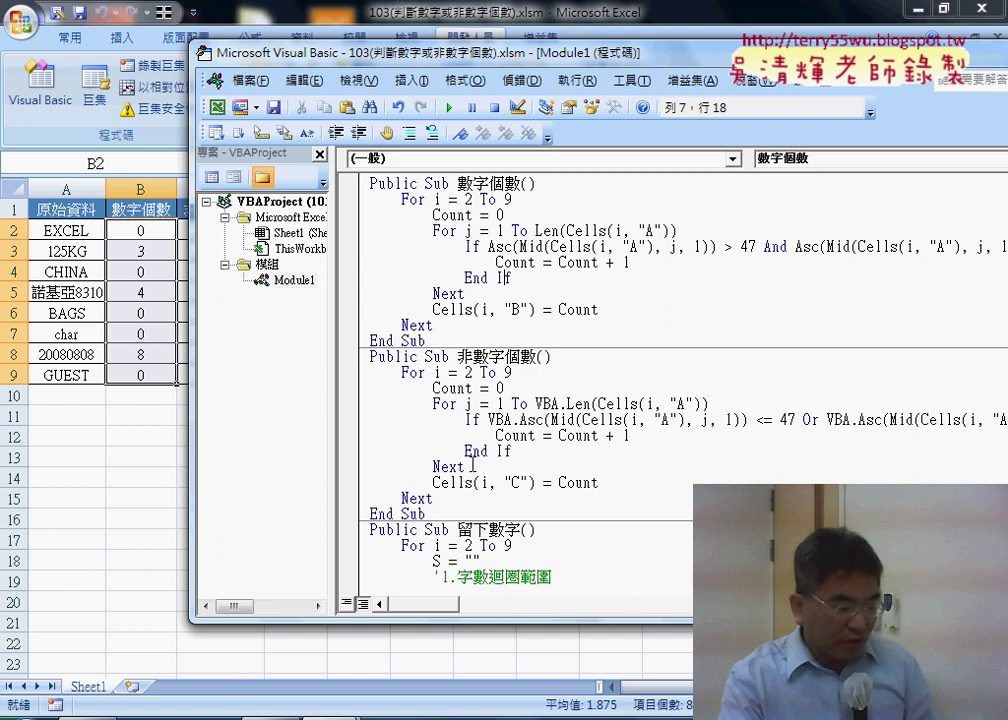
# - Select the whole body of the 非數字個數 macro
pyautogui.moveTo(368, 512); pyautogui.dragTo(318, 365)
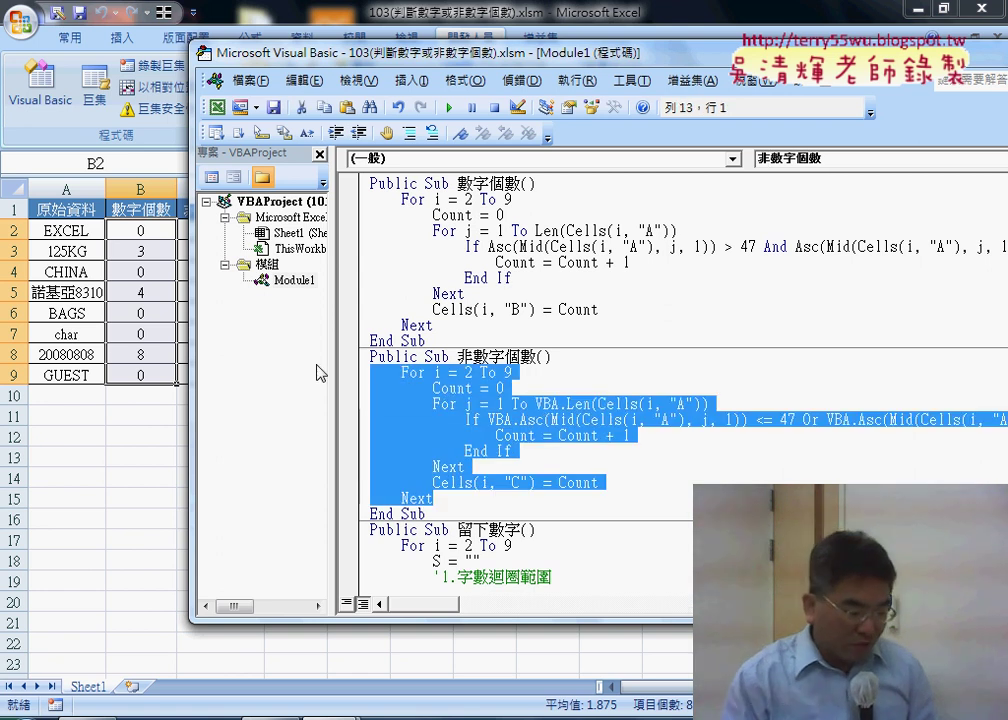
# - Delete 非數字個數's body, paste in the For i = 2 To 9 loop copied from 數字個數, and return to the lesson notes
pyautogui.press('Delete')
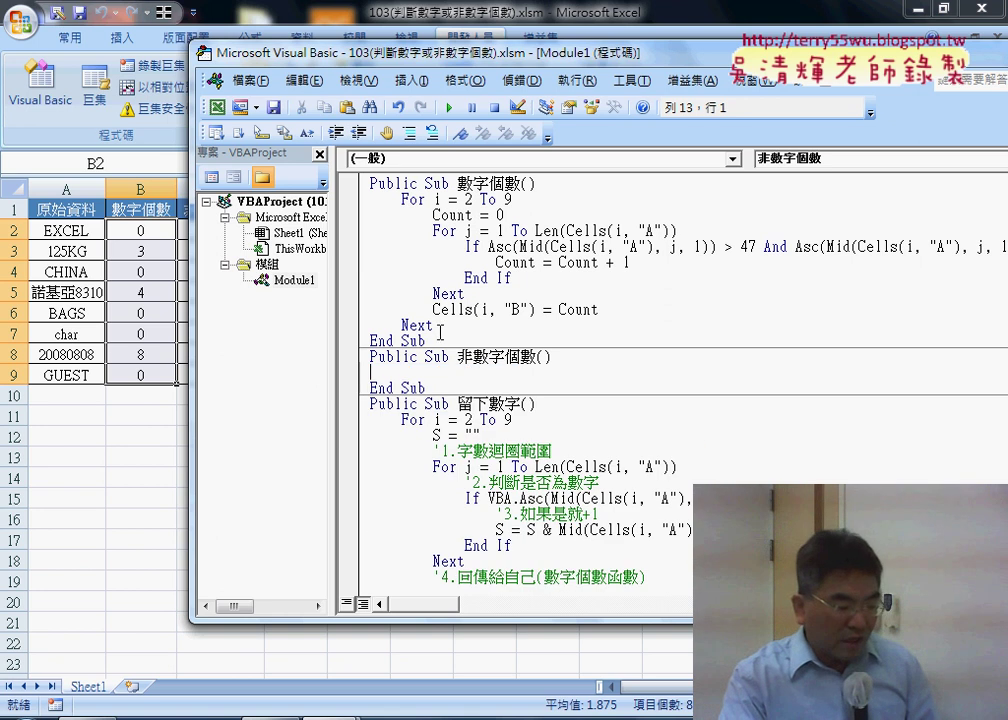
pyautogui.moveTo(440, 332); pyautogui.dragTo(368, 199)
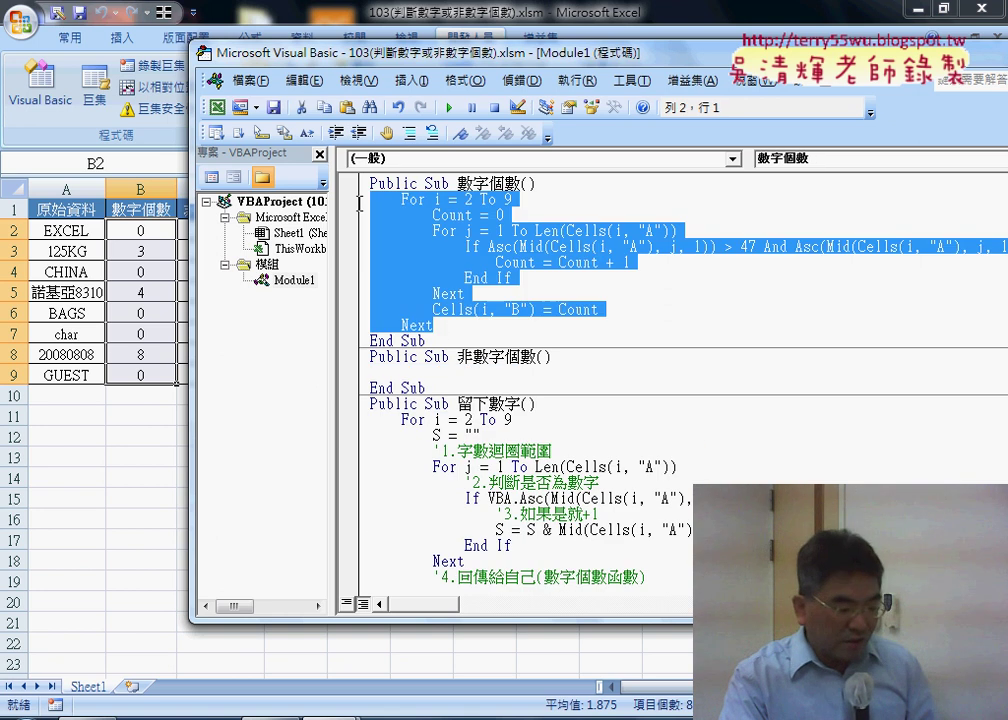
pyautogui.hotkey('ctrl', 'c')
pyautogui.click(372, 372)
pyautogui.hotkey('ctrl', 'v')
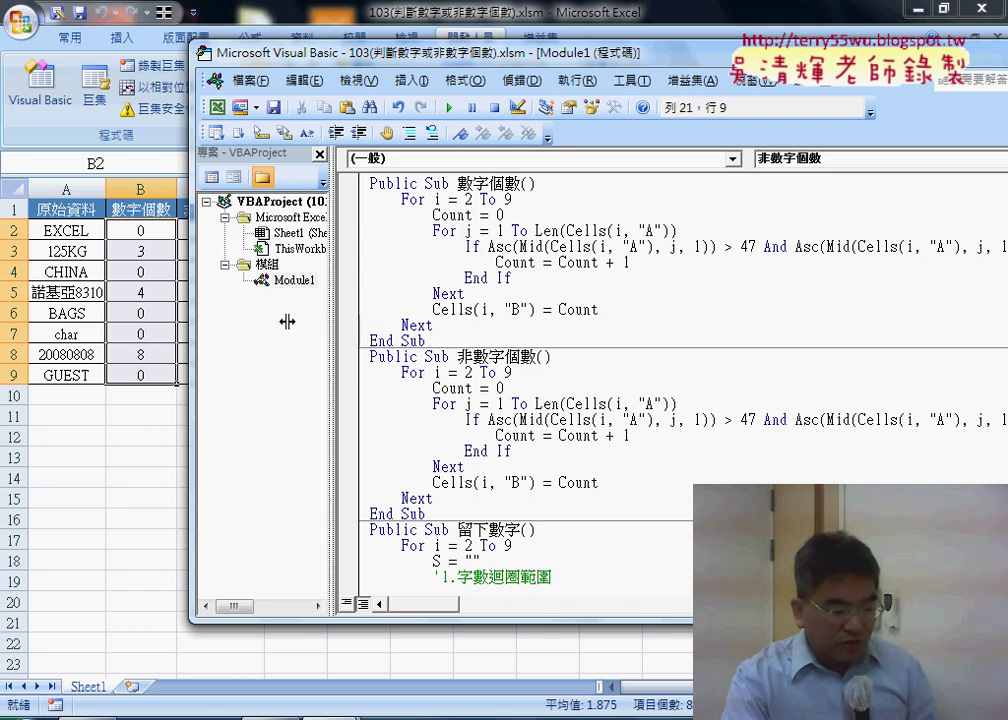
pyautogui.moveTo(331, 322); pyautogui.dragTo(266, 322)
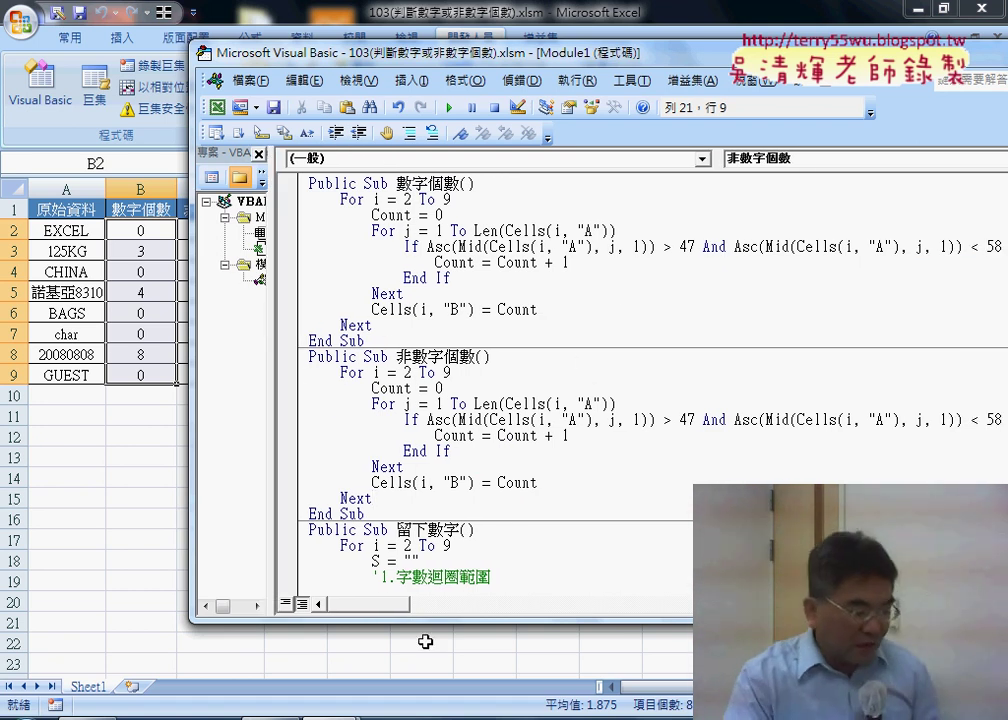
pyautogui.hotkey('alt', 'Tab')
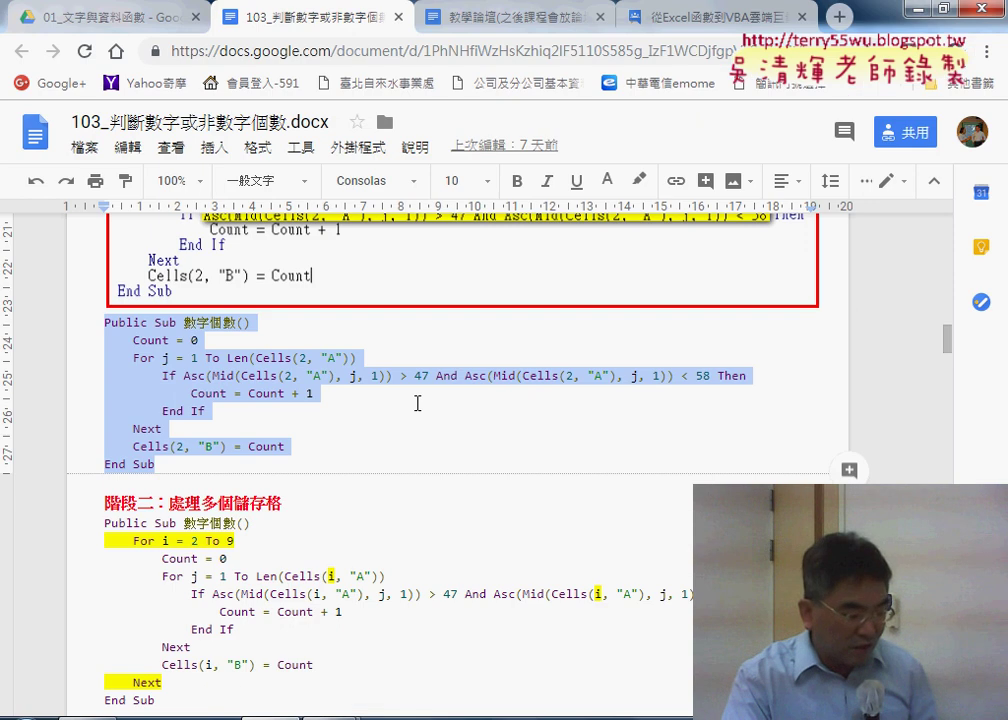
# - Scroll up to the ASCII table and mark codes 47 and 58 around the digit rows
pyautogui.scroll(3, 418, 403)
pyautogui.scroll(5, 418, 403)
pyautogui.scroll(5, 418, 403)
pyautogui.scroll(4, 418, 403)
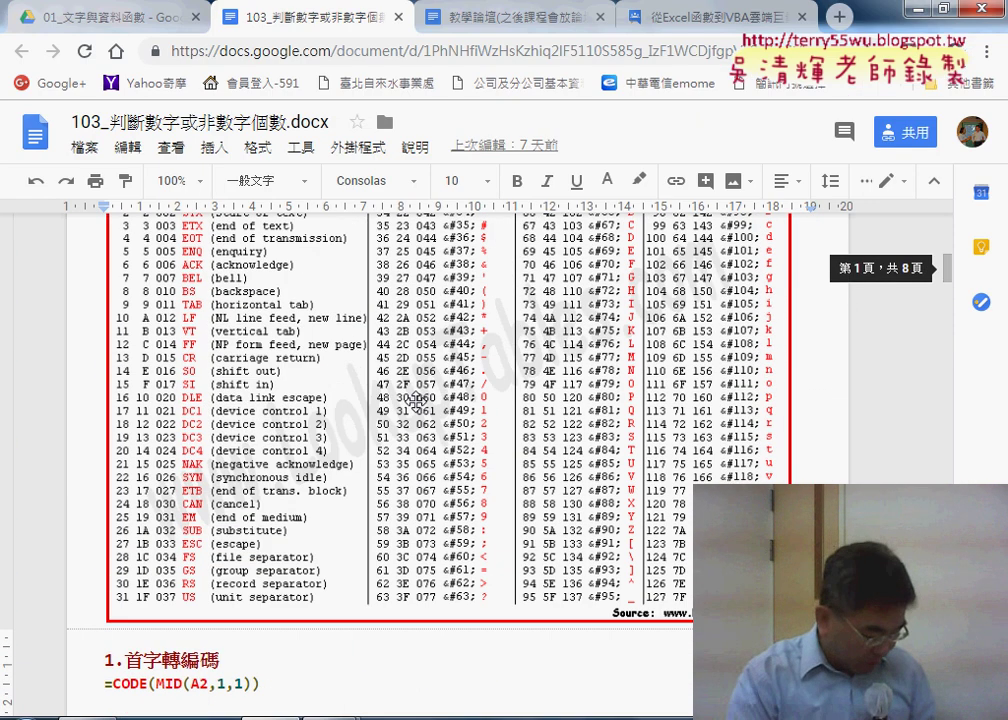
pyautogui.scroll(1, 418, 400)
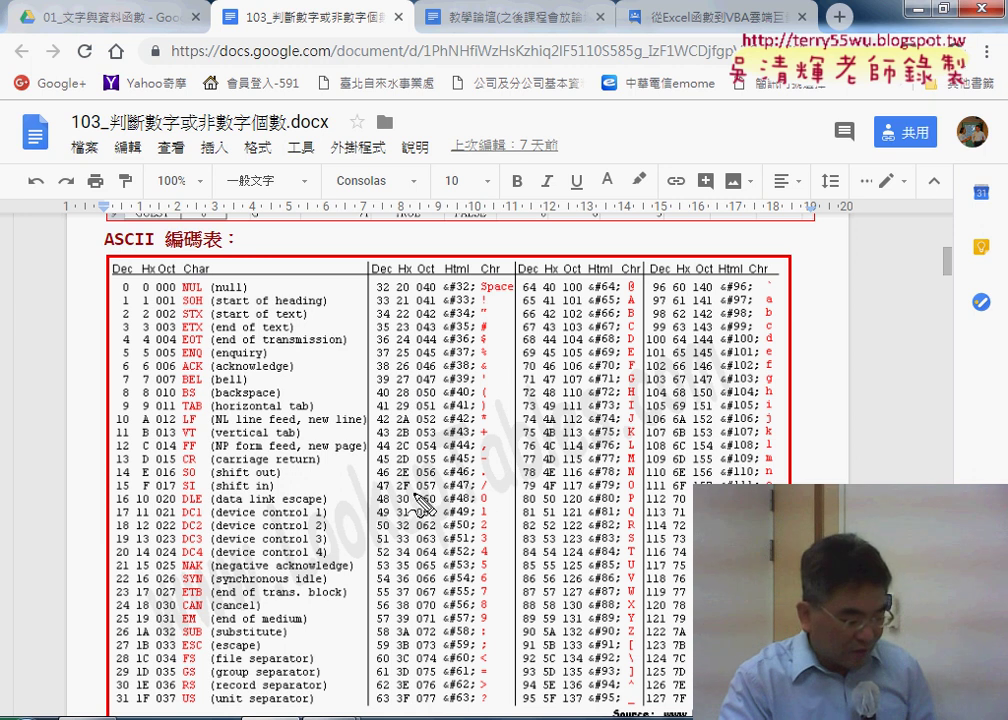
pyautogui.moveTo(392, 478)
pyautogui.mouseDown()
pyautogui.moveTo(370, 490)
pyautogui.moveTo(388, 585)
pyautogui.mouseUp()
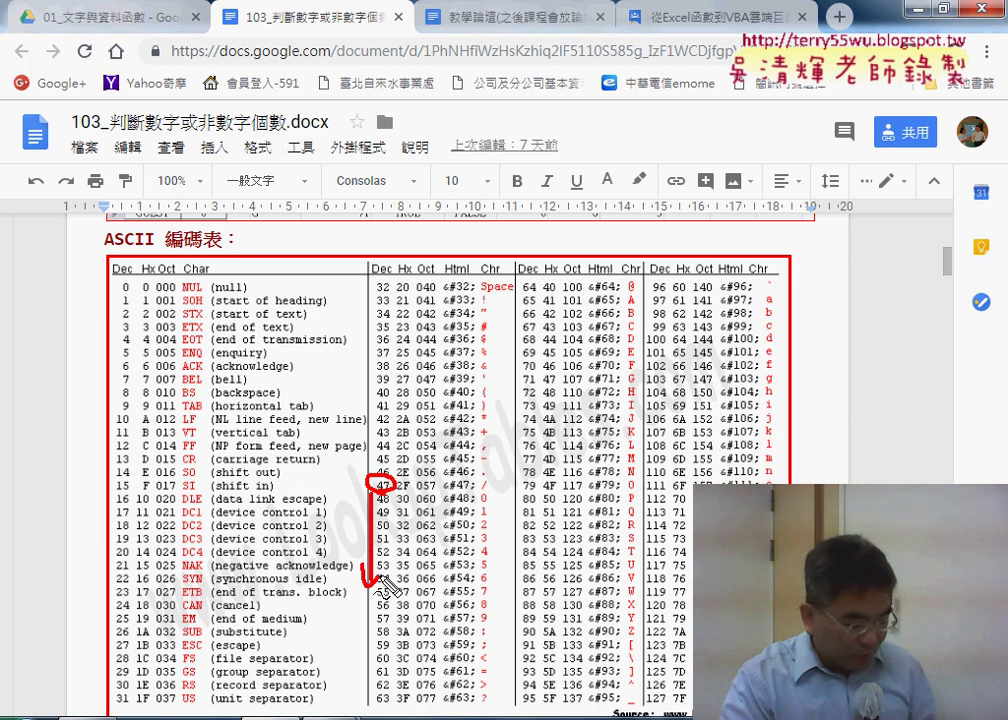
pyautogui.moveTo(460, 636)
pyautogui.mouseDown()
pyautogui.moveTo(333, 636)
pyautogui.moveTo(357, 553)
pyautogui.moveTo(338, 556)
pyautogui.mouseUp()
pyautogui.moveTo(336, 512); pyautogui.dragTo(366, 546)
pyautogui.moveTo(366, 514); pyautogui.dragTo(338, 548)
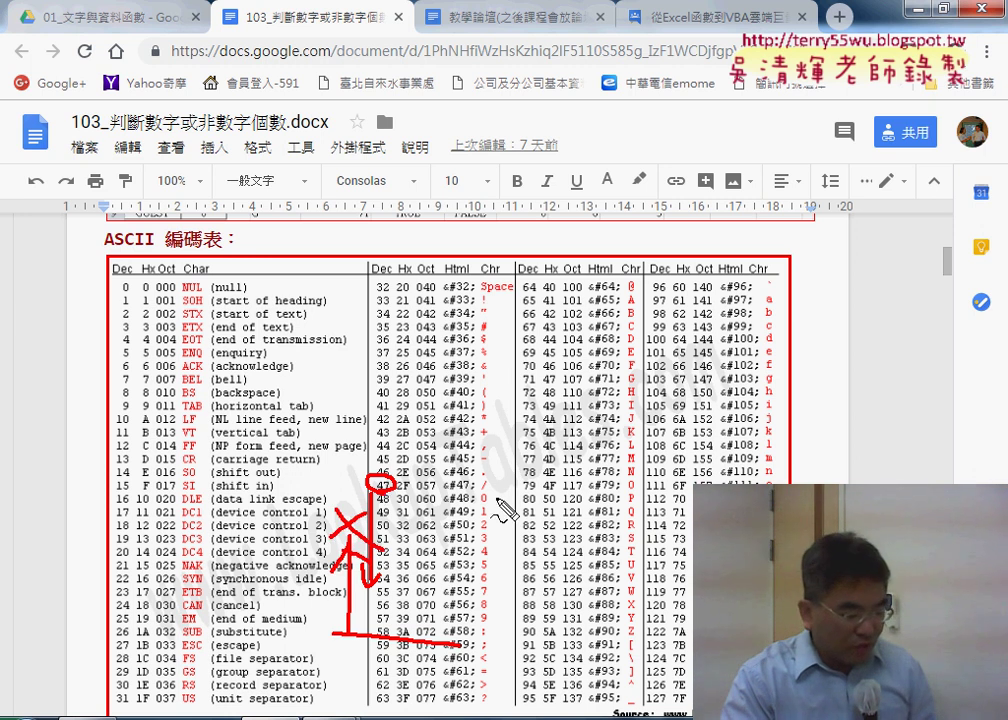
# - Mark the boundaries below 48 and above 57, note non-digits need Or, then clear the notes and return to Excel
pyautogui.moveTo(497, 492); pyautogui.dragTo(271, 492)
pyautogui.moveTo(348, 482)
pyautogui.mouseDown()
pyautogui.moveTo(348, 370)
pyautogui.moveTo(362, 392)
pyautogui.mouseUp()
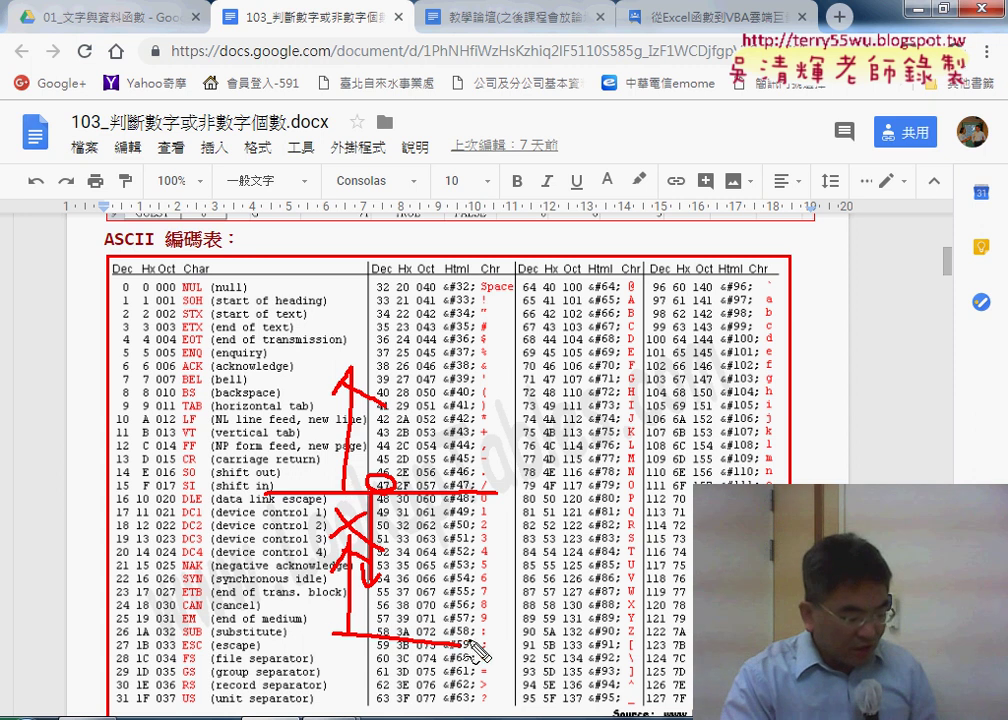
pyautogui.moveTo(477, 651)
pyautogui.mouseDown()
pyautogui.moveTo(290, 640)
pyautogui.moveTo(347, 622)
pyautogui.moveTo(330, 680)
pyautogui.moveTo(393, 652)
pyautogui.mouseUp()
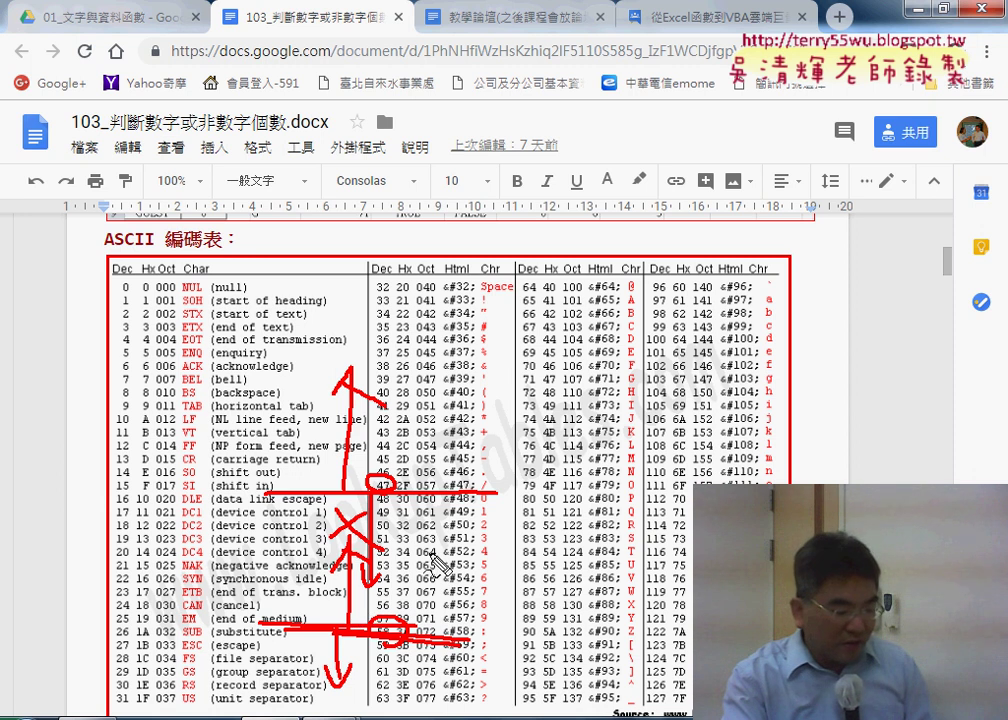
pyautogui.moveTo(446, 562)
pyautogui.mouseDown()
pyautogui.moveTo(470, 548)
pyautogui.moveTo(495, 578)
pyautogui.moveTo(513, 568)
pyautogui.mouseUp()
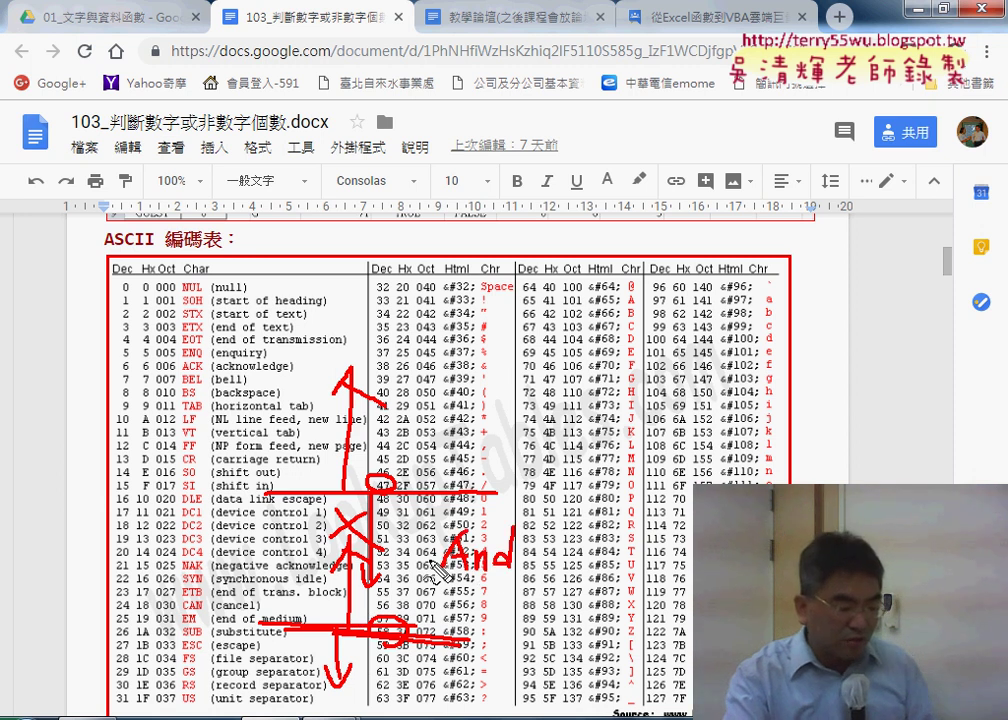
pyautogui.moveTo(474, 401); pyautogui.dragTo(500, 404)
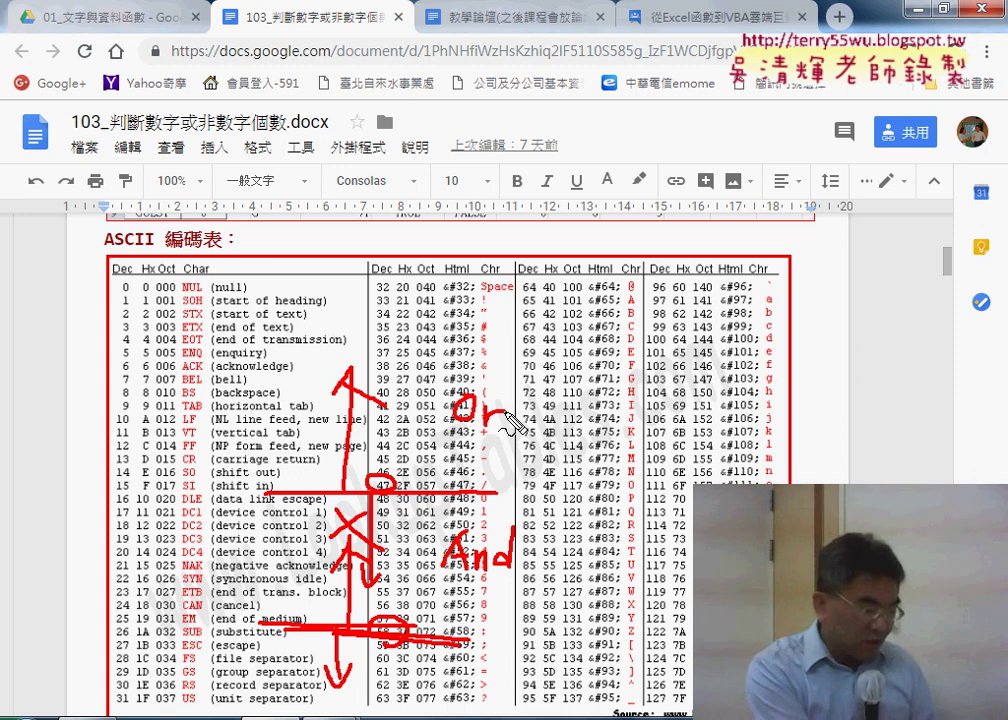
pyautogui.press('Escape')
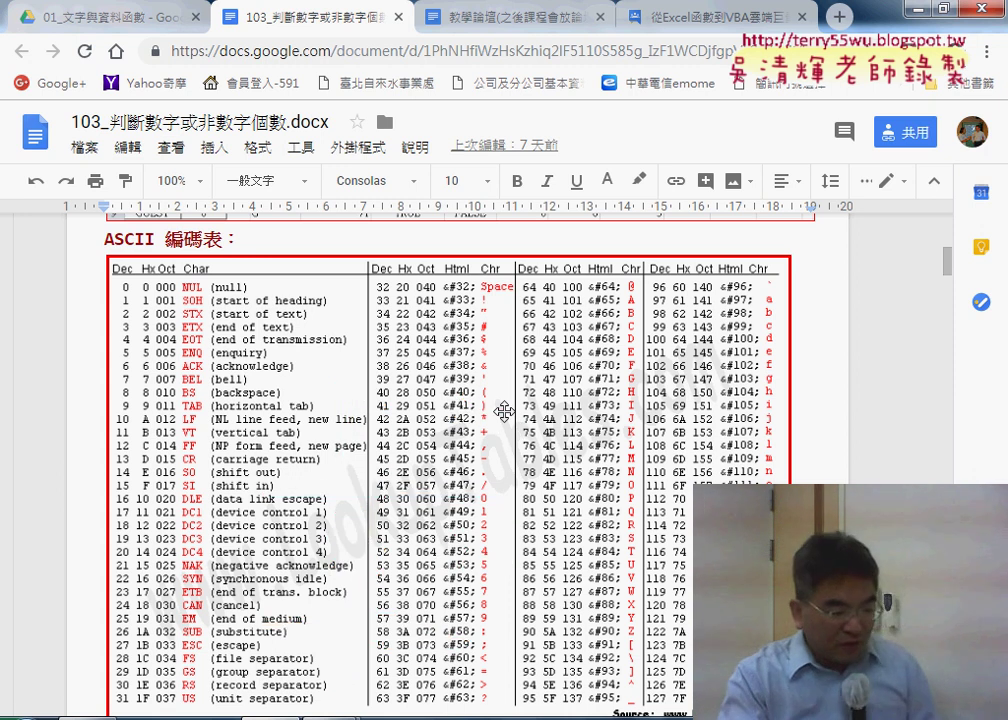
pyautogui.hotkey('alt', 'Tab')
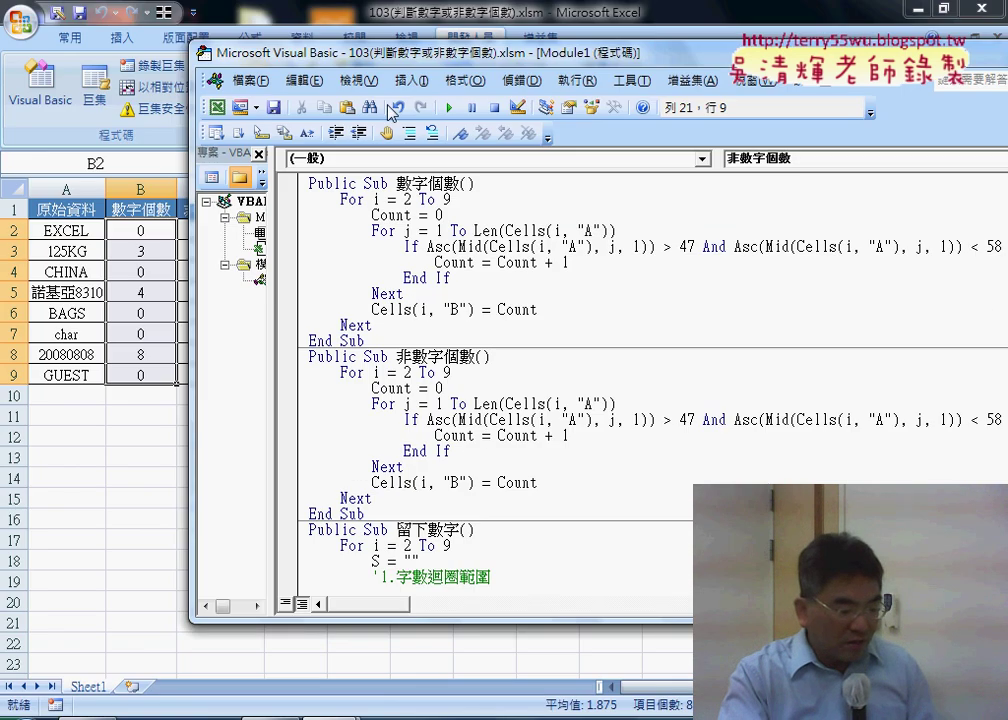
# - In 非數字個數, change the condition to Asc(...) <= 47 Or >= 58
pyautogui.moveTo(401, 55); pyautogui.dragTo(263, 62)
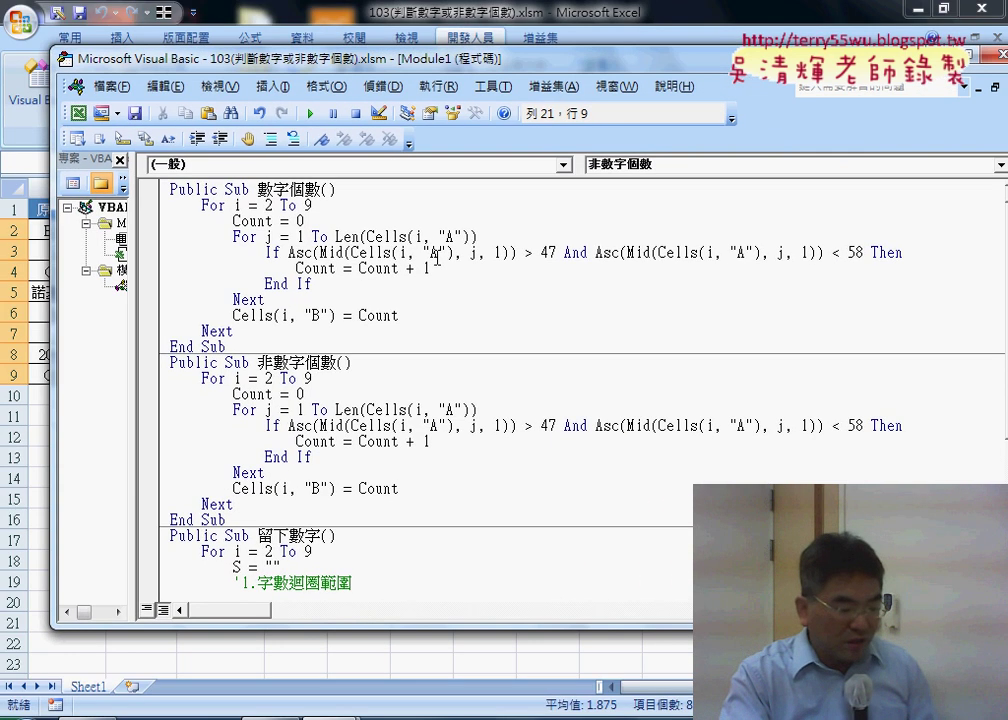
pyautogui.moveTo(564, 426); pyautogui.dragTo(589, 426)
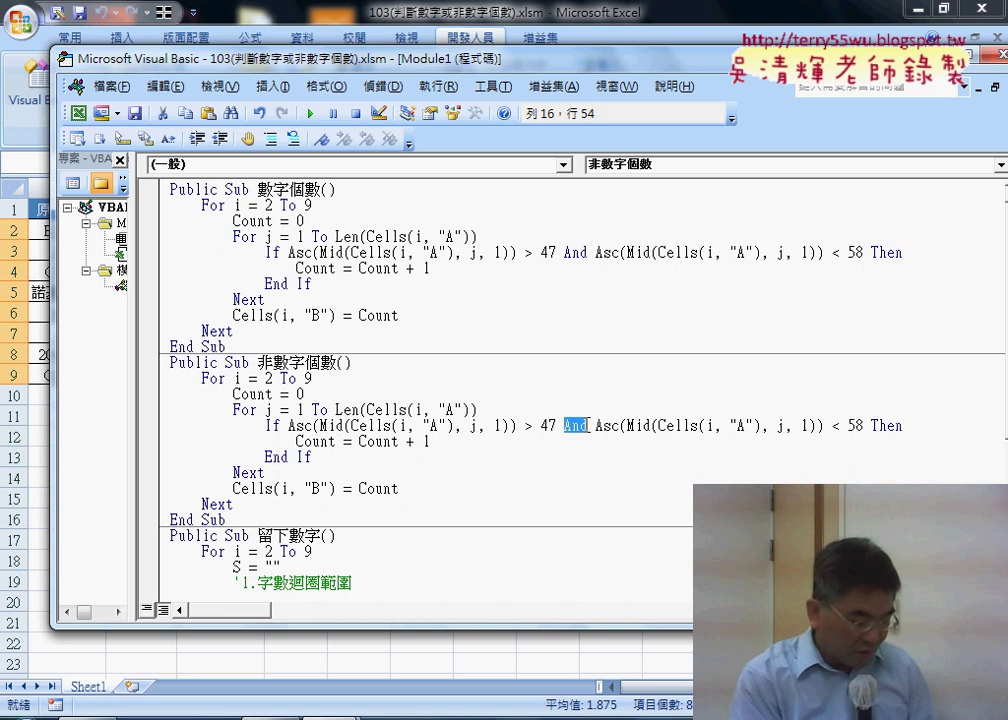
pyautogui.write('or')
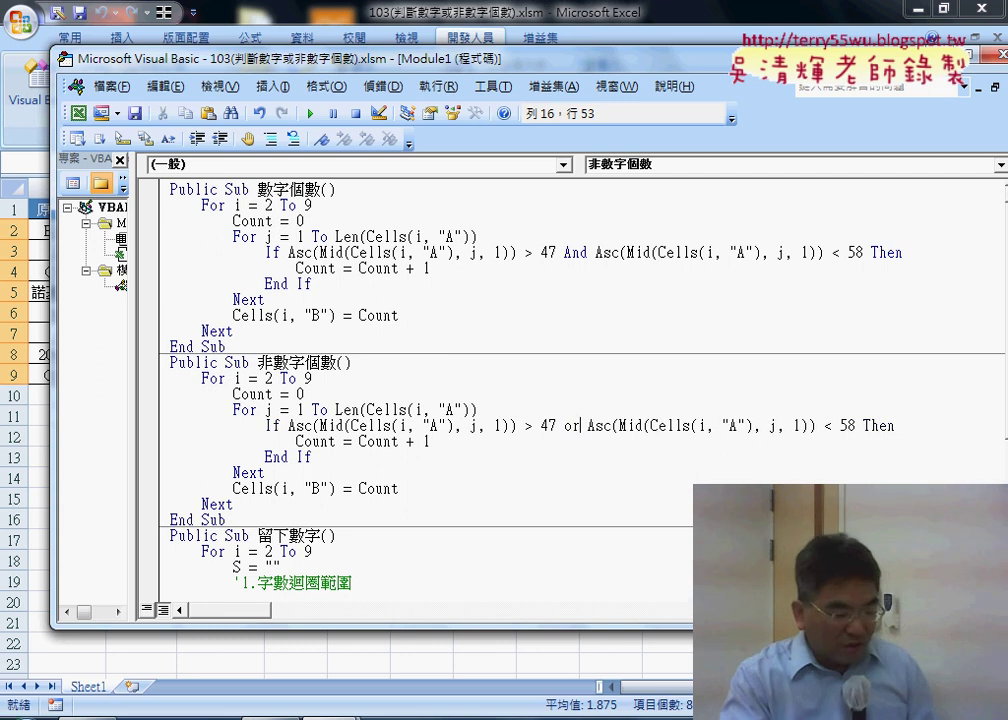
pyautogui.doubleClick(527, 426)
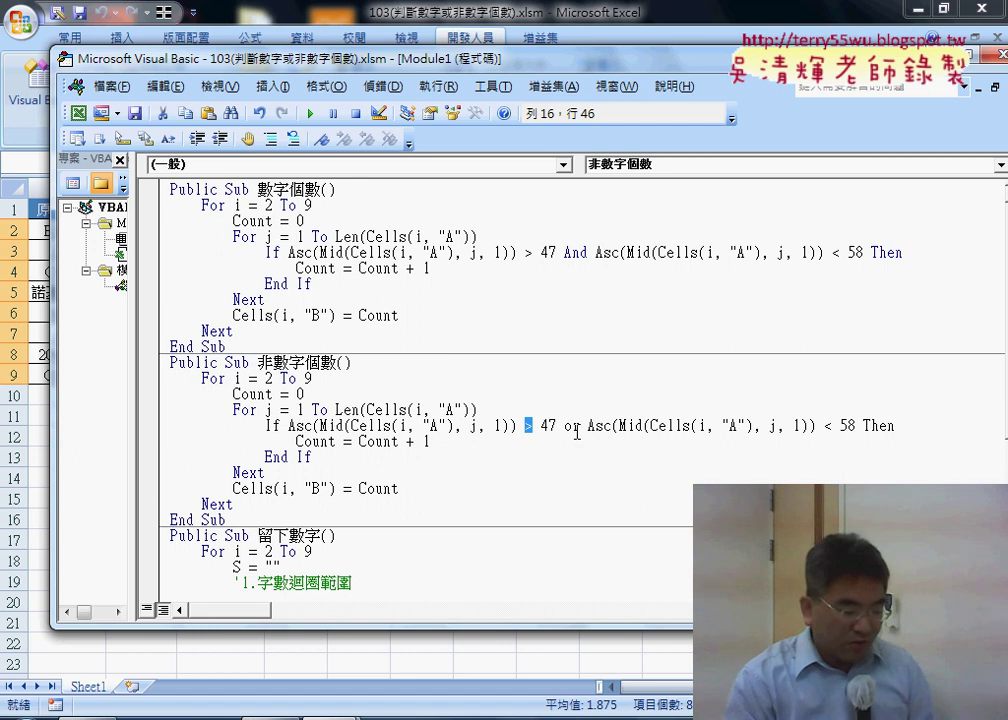
pyautogui.write('<=')
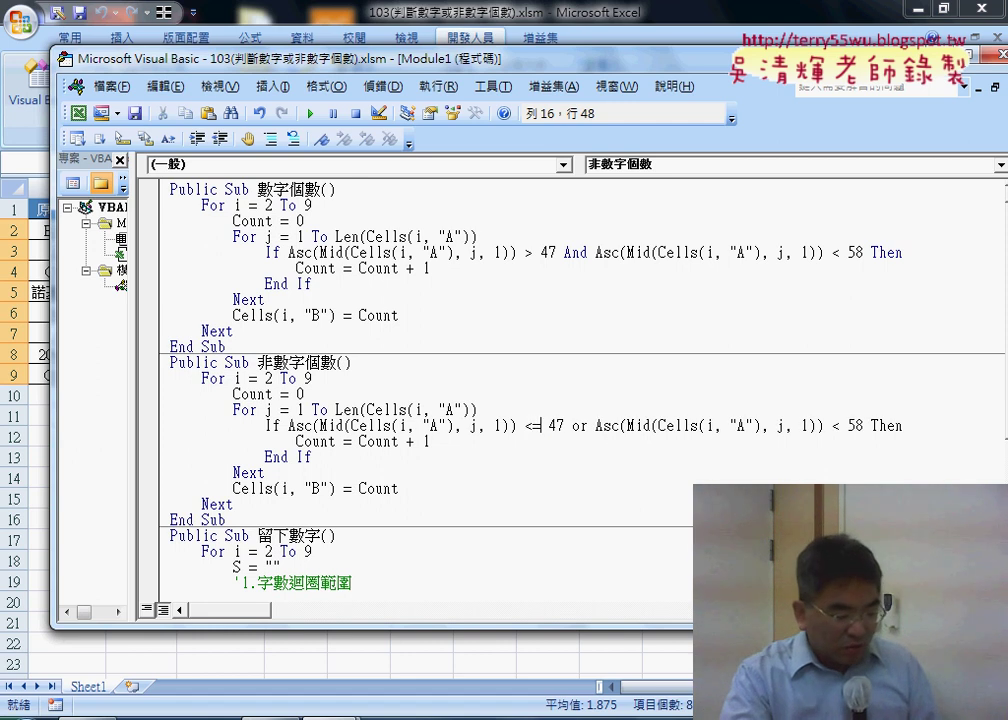
pyautogui.doubleClick(836, 426)
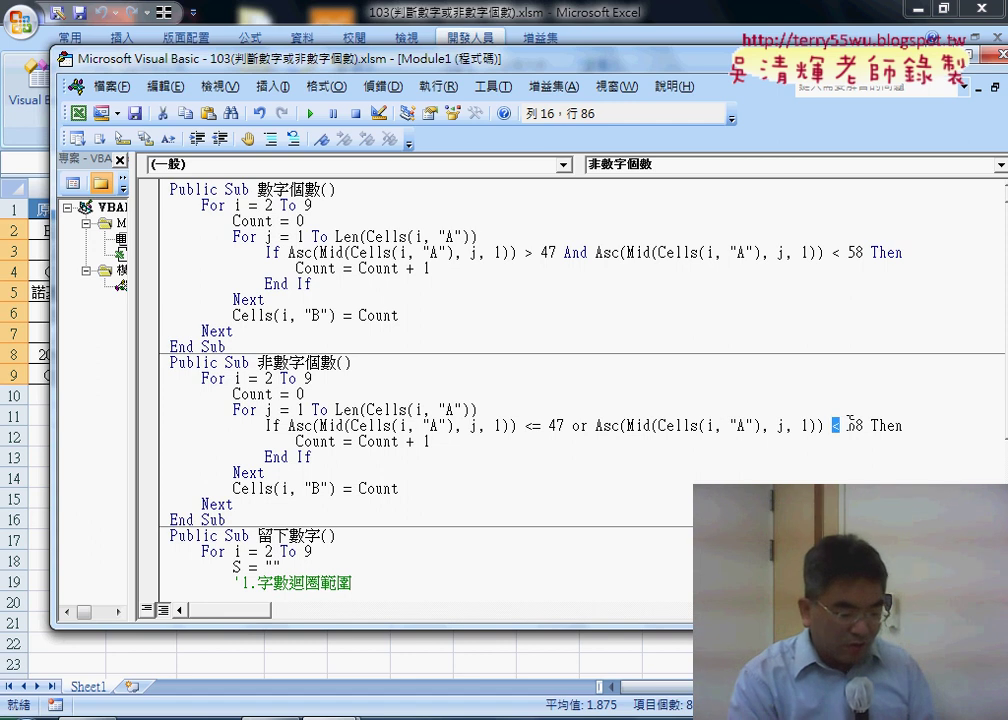
pyautogui.write('>=')
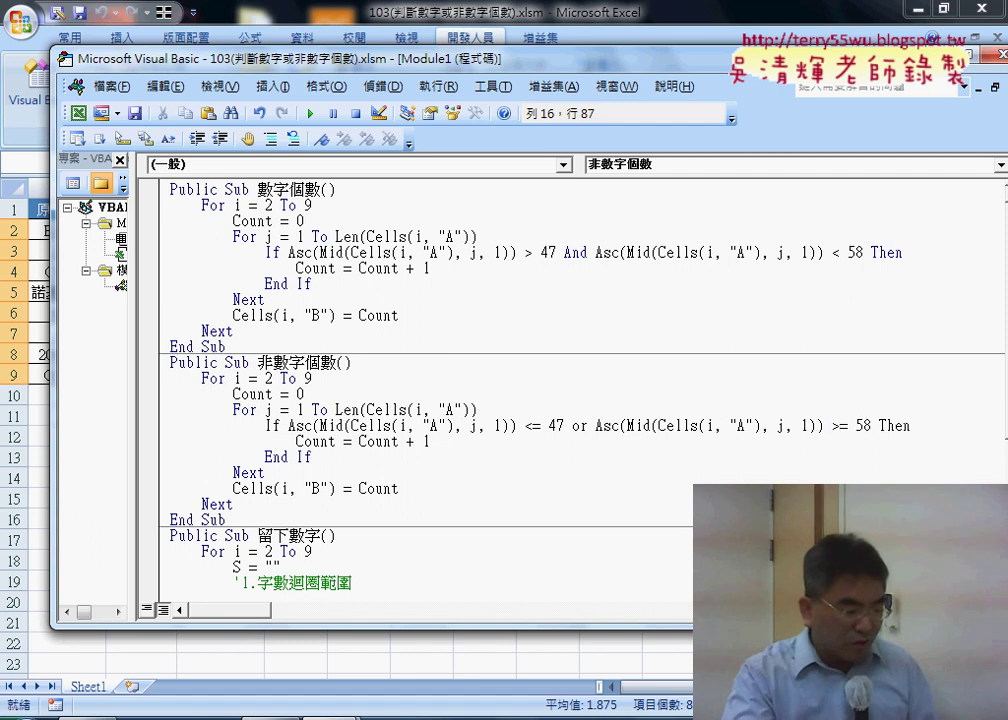
# - Change the output to Cells(i, "C") and compare the procedure against 數字個數
pyautogui.moveTo(406, 58); pyautogui.dragTo(586, 55)
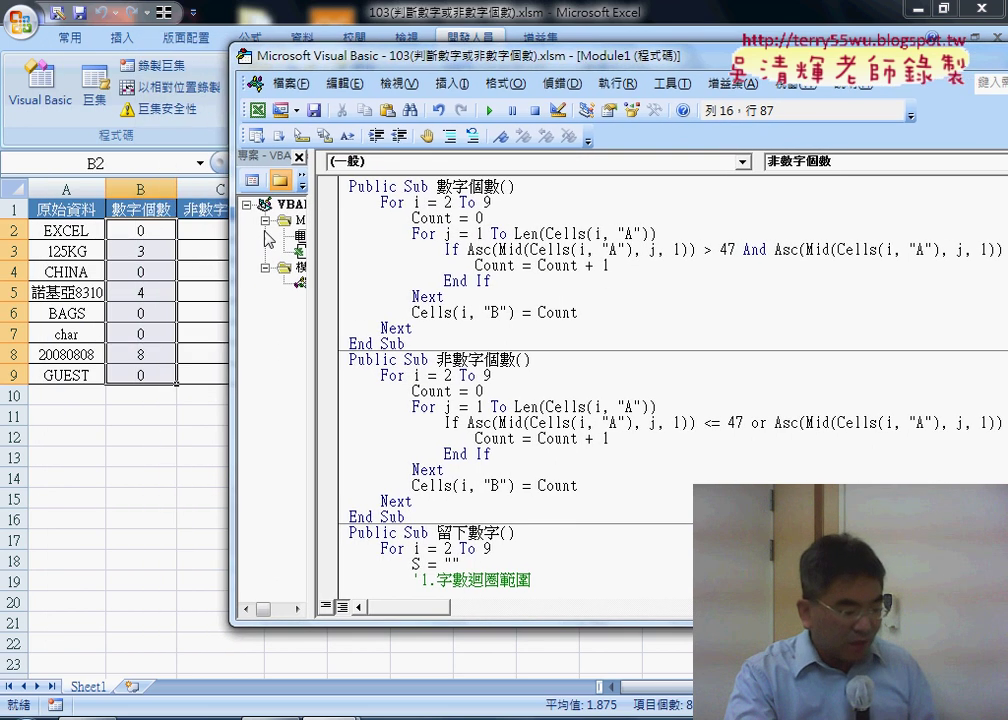
pyautogui.moveTo(360, 62); pyautogui.dragTo(390, 66)
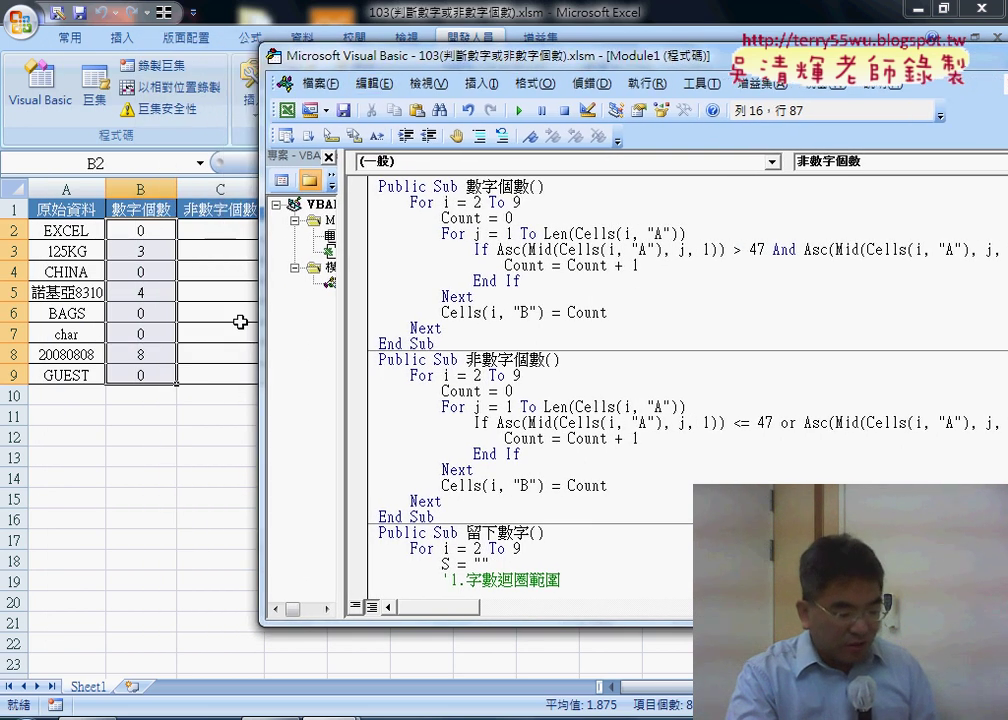
pyautogui.doubleClick(522, 486)
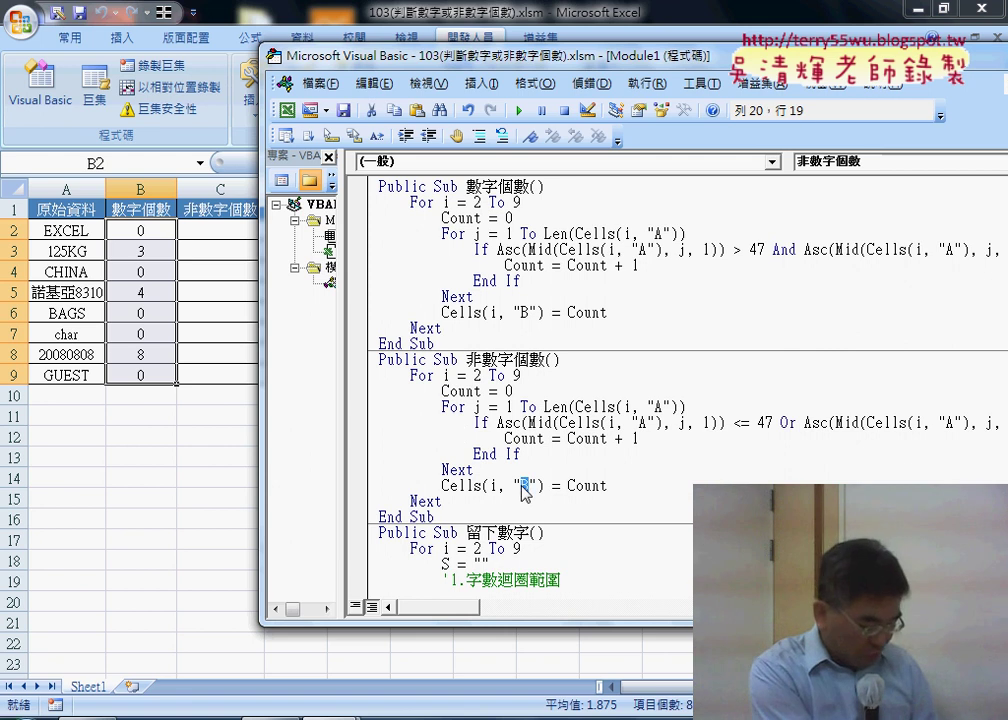
pyautogui.write('C')
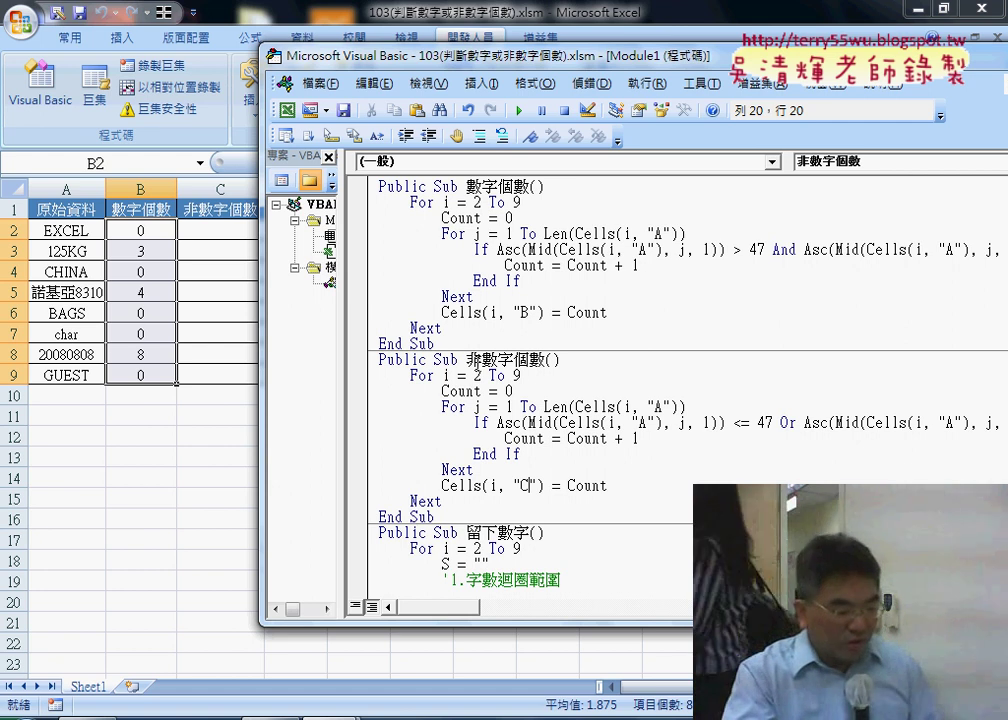
pyautogui.moveTo(436, 343); pyautogui.dragTo(367, 185)
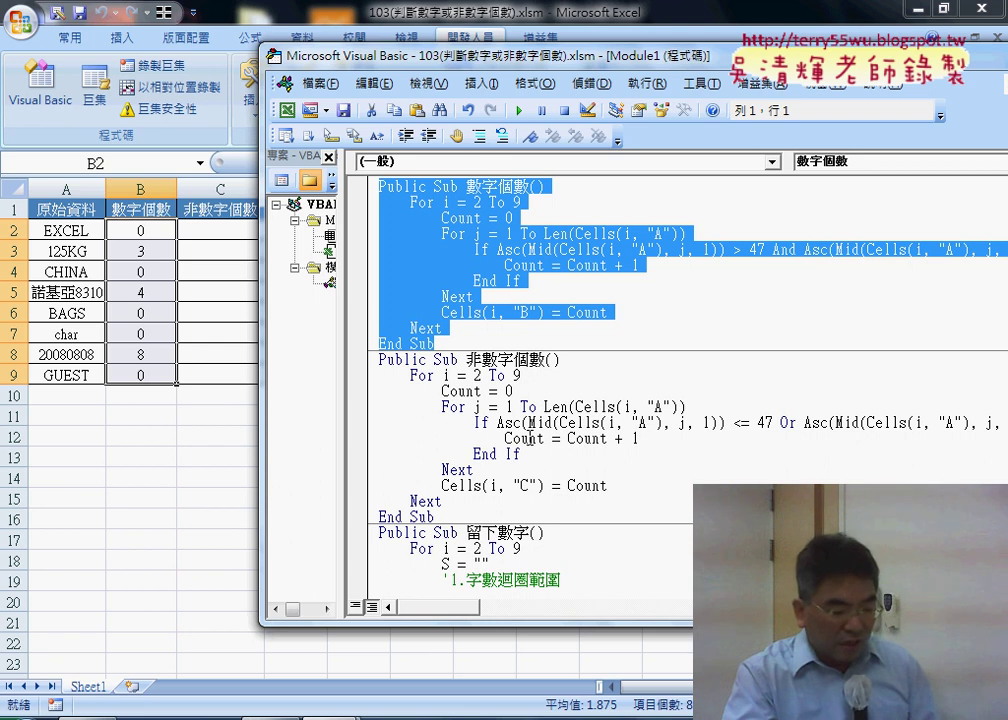
pyautogui.moveTo(798, 425); pyautogui.dragTo(780, 425)
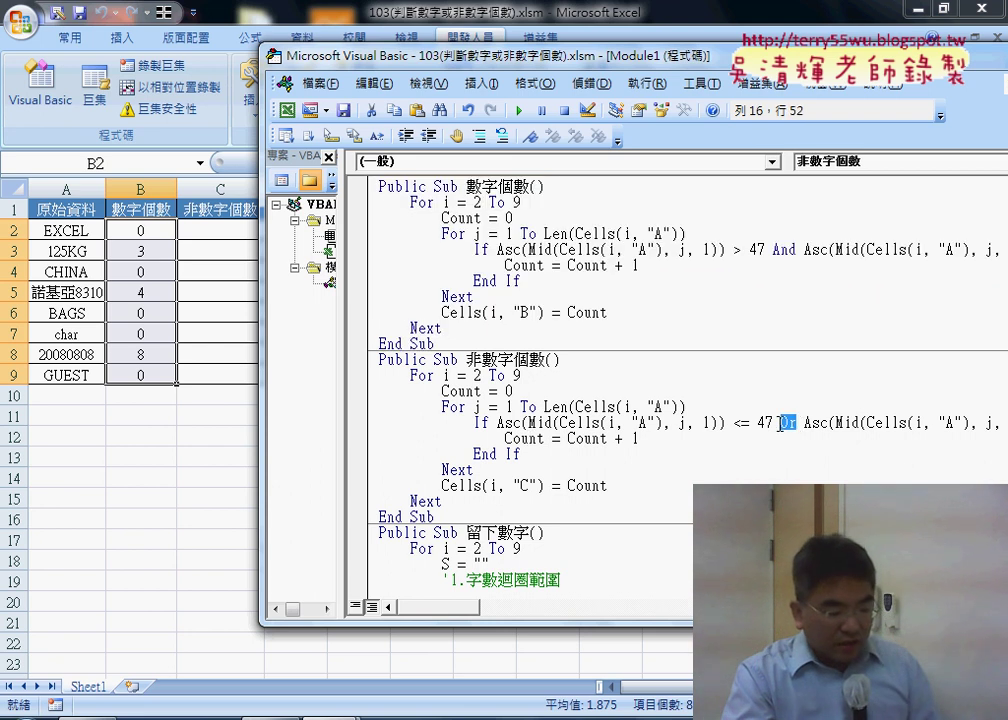
pyautogui.click(752, 425)
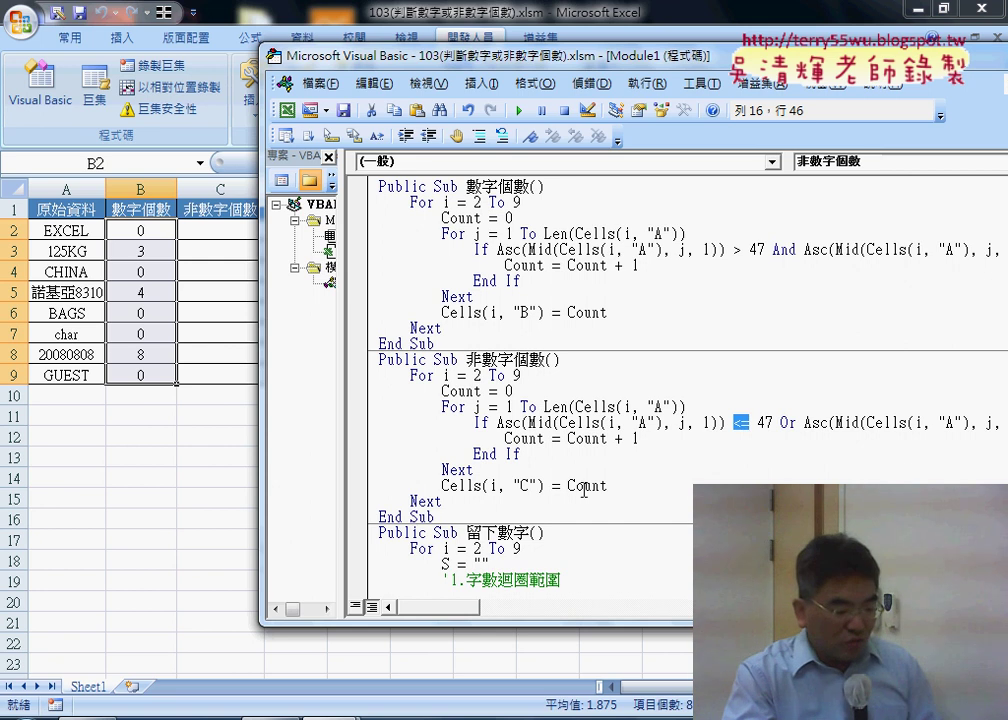
pyautogui.click(528, 485)
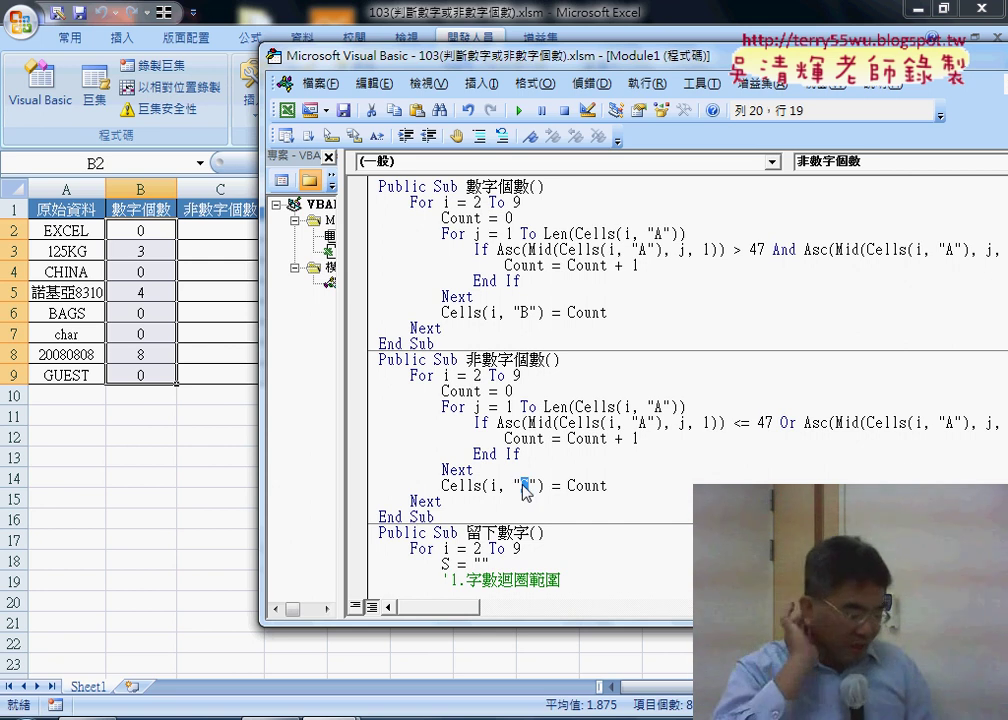
pyautogui.click(506, 438)
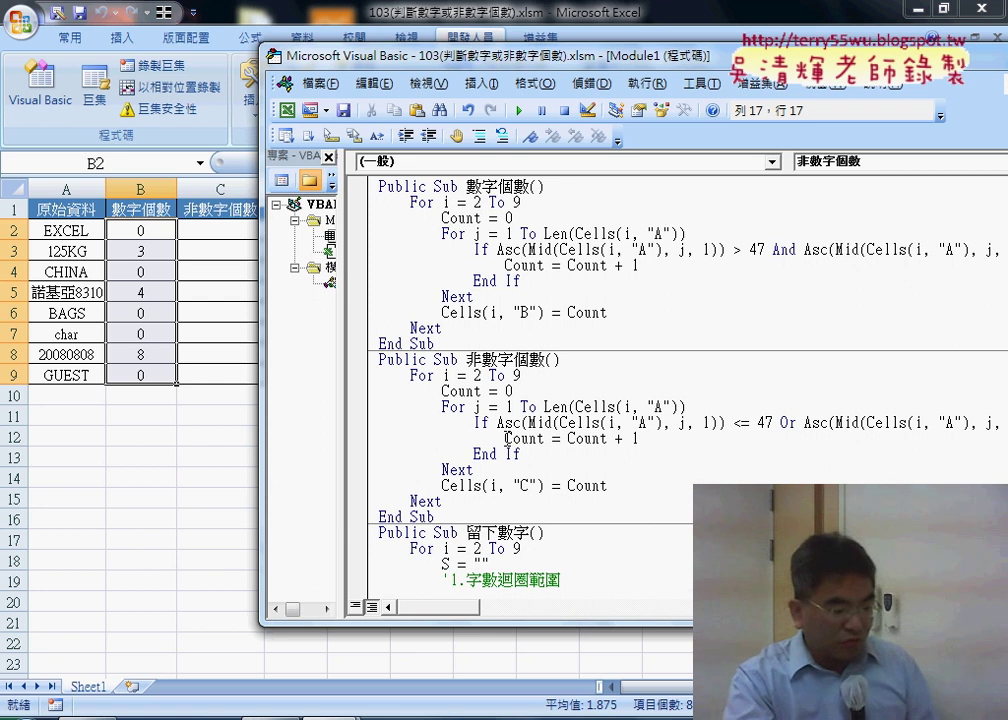
# - Run 非數字個數 and mark row 2's EXCEL result (0 digits, 5 non-digits) and the Count = 0 reset
pyautogui.click(525, 113)
pyautogui.moveTo(489, 66); pyautogui.dragTo(531, 68)
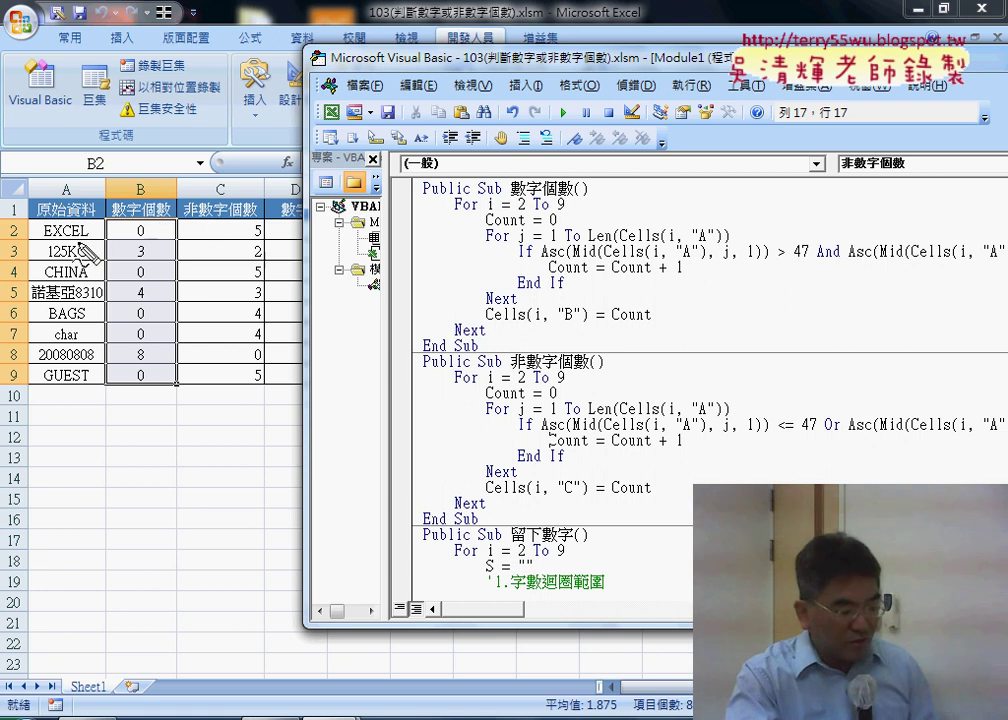
pyautogui.moveTo(47, 237); pyautogui.dragTo(150, 240)
pyautogui.moveTo(242, 238); pyautogui.dragTo(262, 238)
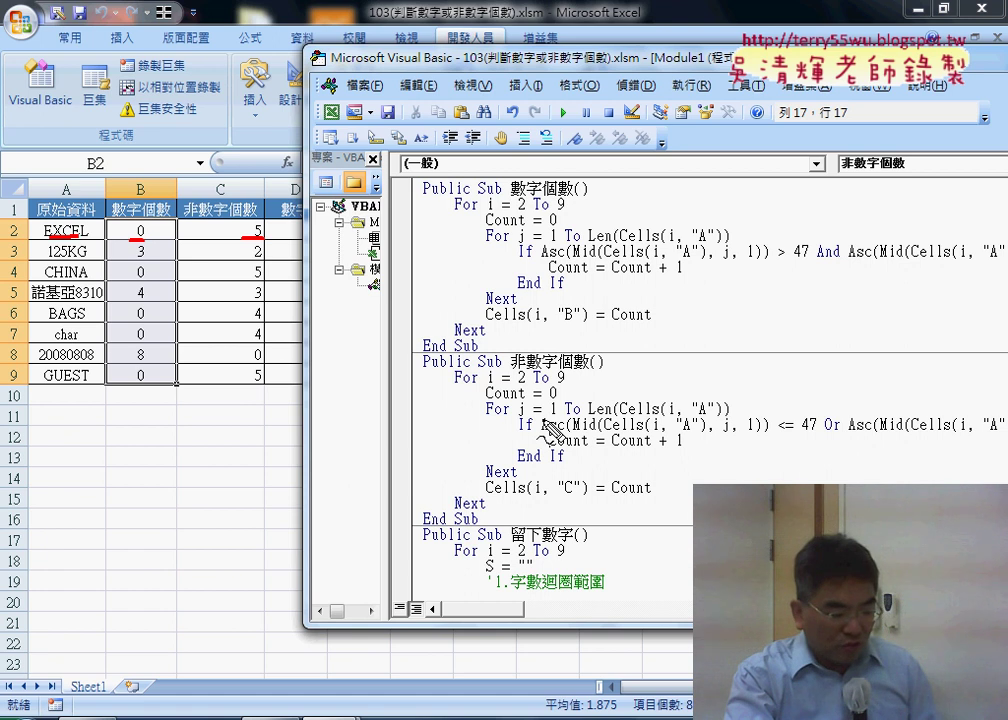
pyautogui.moveTo(558, 399); pyautogui.dragTo(568, 388)
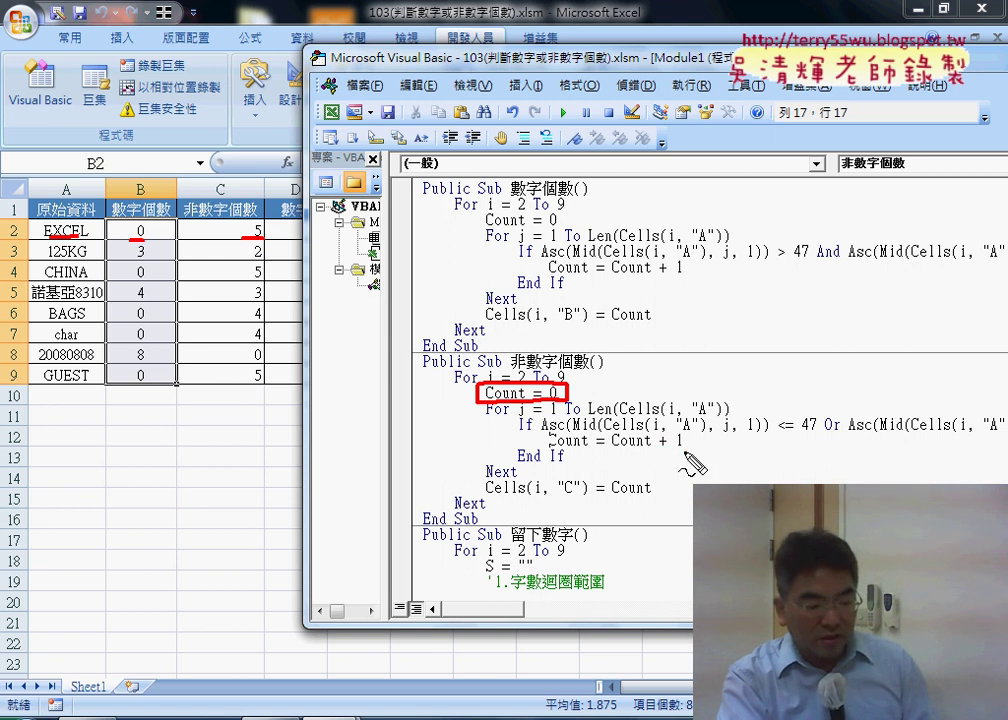
pyautogui.moveTo(686, 452)
pyautogui.mouseDown()
pyautogui.moveTo(571, 453)
pyautogui.moveTo(684, 455)
pyautogui.mouseUp()
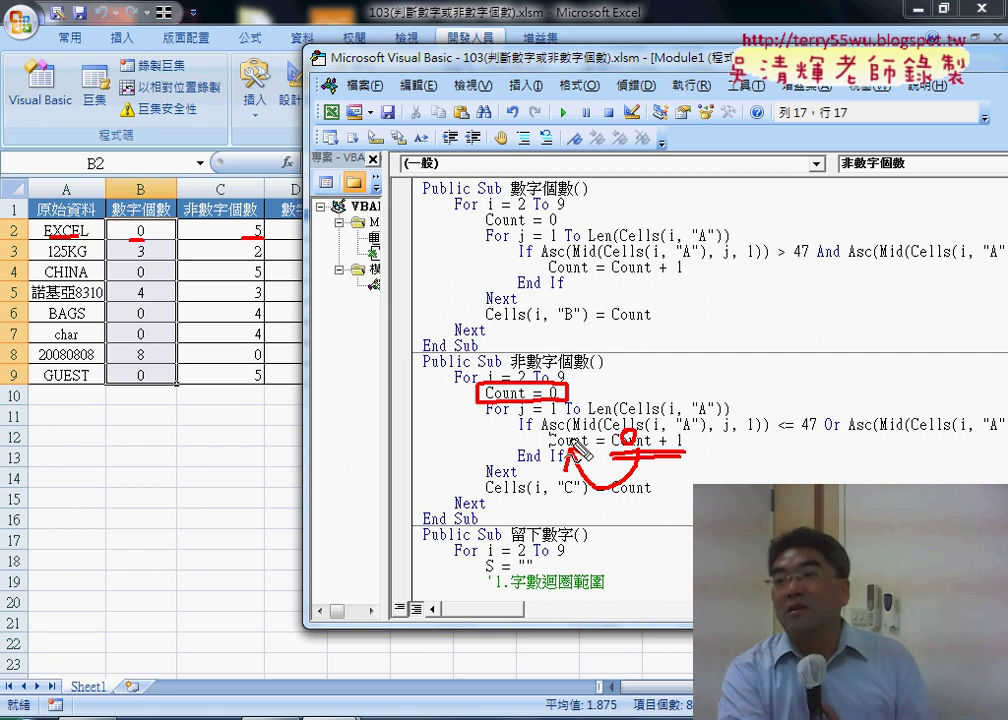
pyautogui.moveTo(566, 470); pyautogui.dragTo(672, 462)
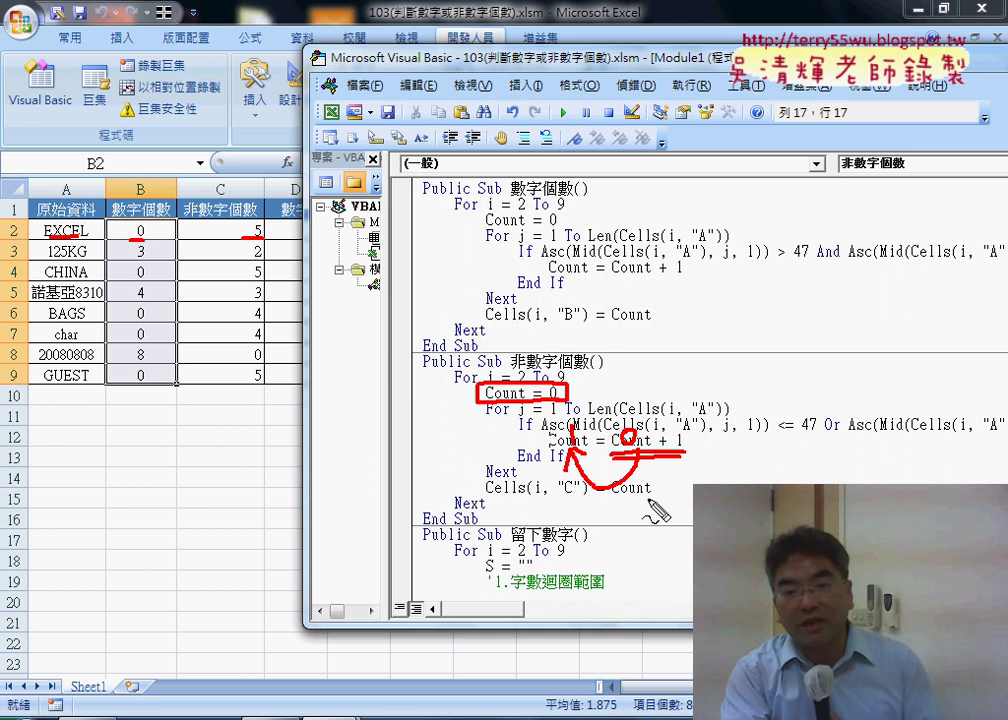
pyautogui.moveTo(605, 497)
pyautogui.mouseDown()
pyautogui.moveTo(651, 501)
pyautogui.moveTo(432, 524)
pyautogui.moveTo(245, 216)
pyautogui.moveTo(268, 222)
pyautogui.moveTo(255, 262)
pyautogui.mouseUp()
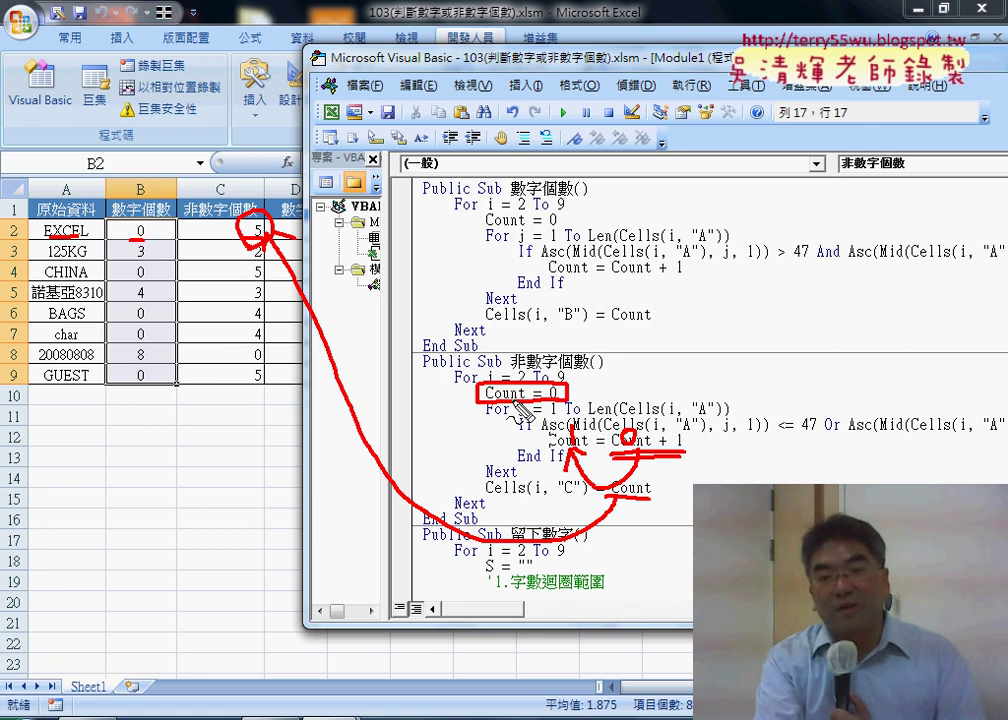
pyautogui.moveTo(487, 419)
pyautogui.mouseDown()
pyautogui.moveTo(524, 419)
pyautogui.moveTo(505, 424)
pyautogui.mouseUp()
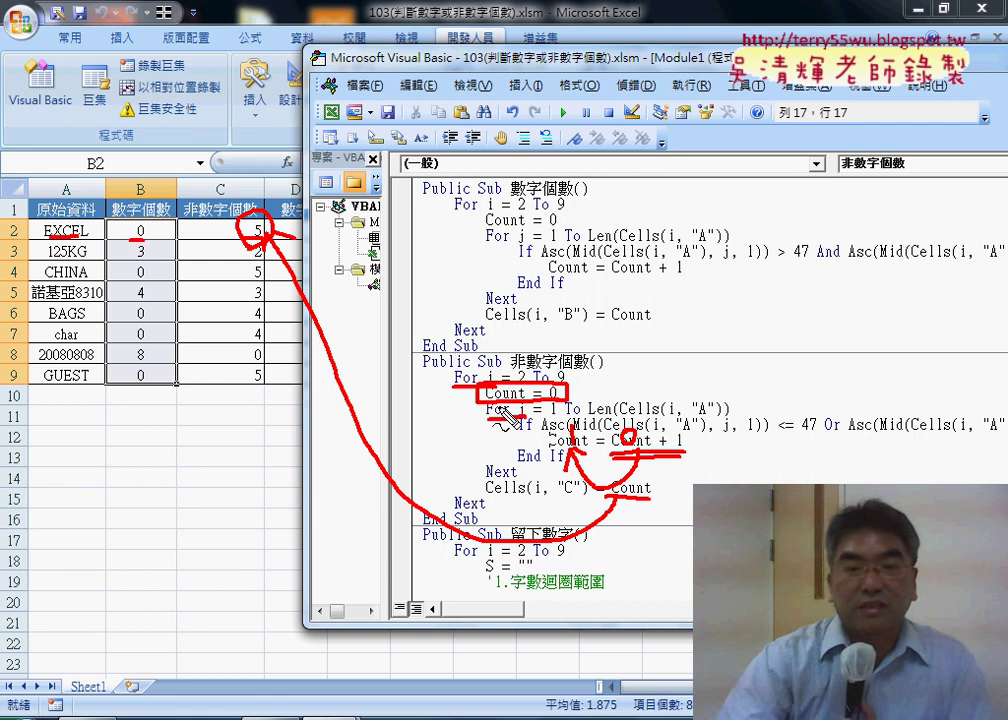